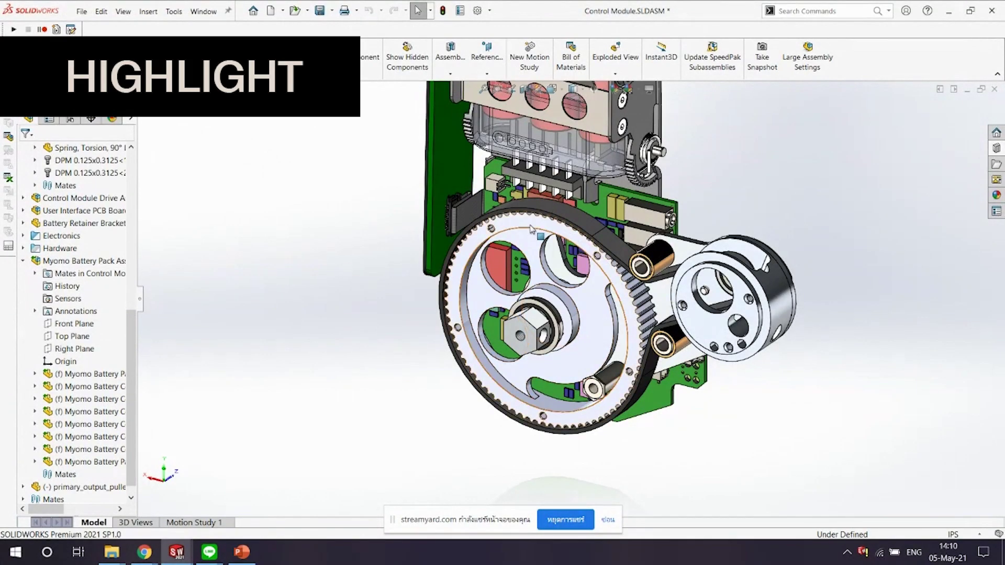
# Select the primary_output_pulley gear and rotate the view up to reveal the battery housing
pyautogui.click(501, 229)
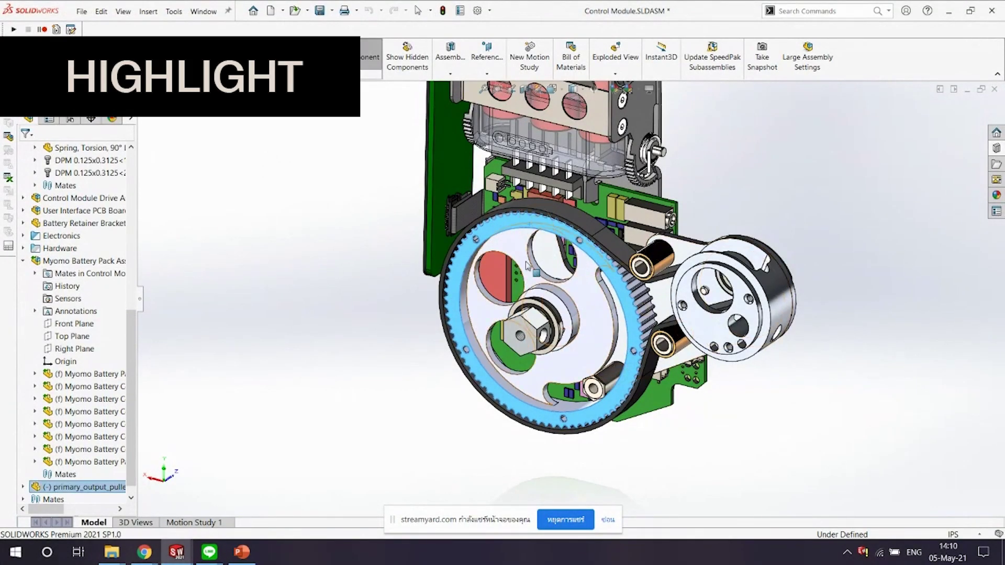
pyautogui.moveTo(501, 229); pyautogui.dragTo(661, 204, button='middle')
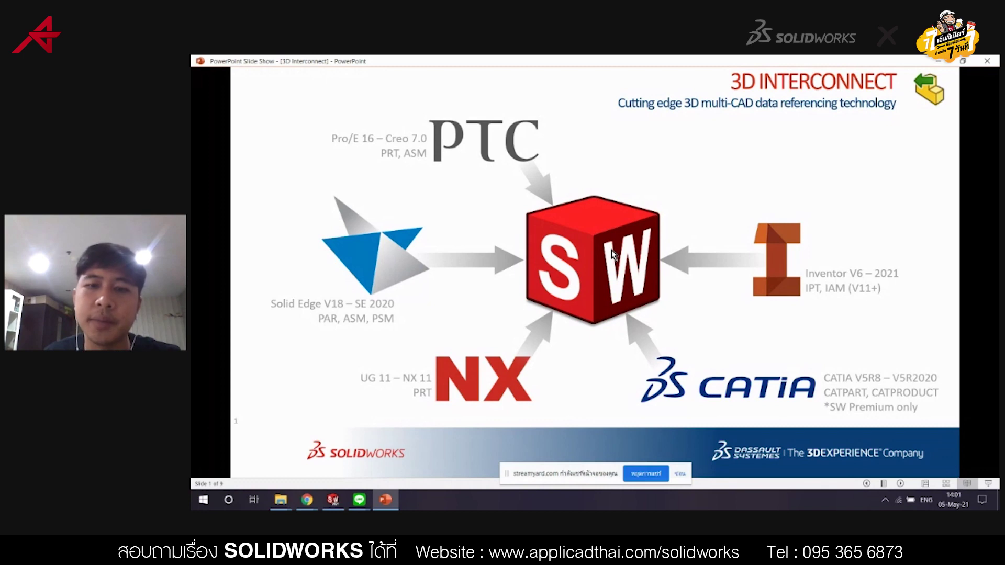
# Advance the slide show two slides, to the three-workflow 3D Interconnect overview
pyautogui.click(622, 305)
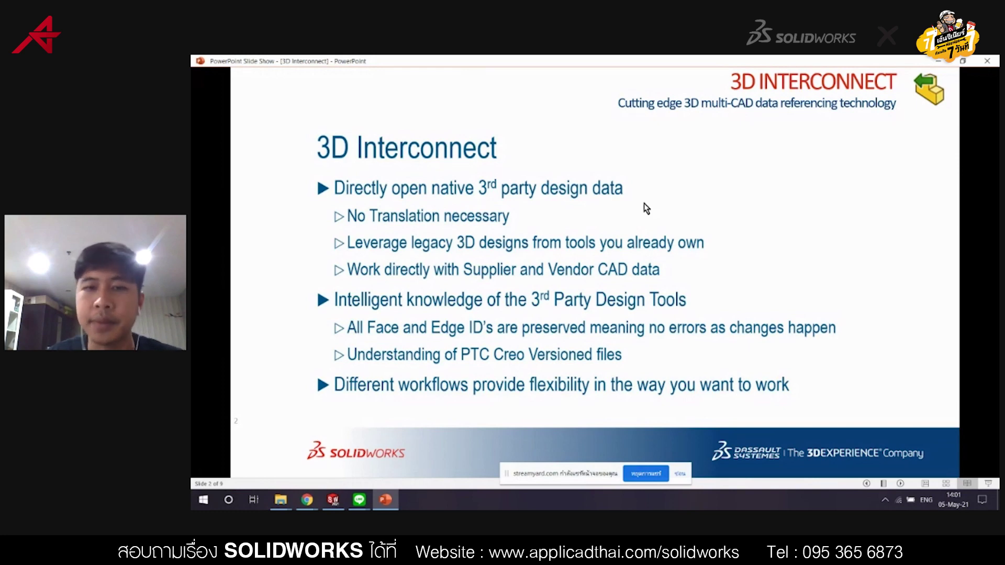
pyautogui.click(499, 309)
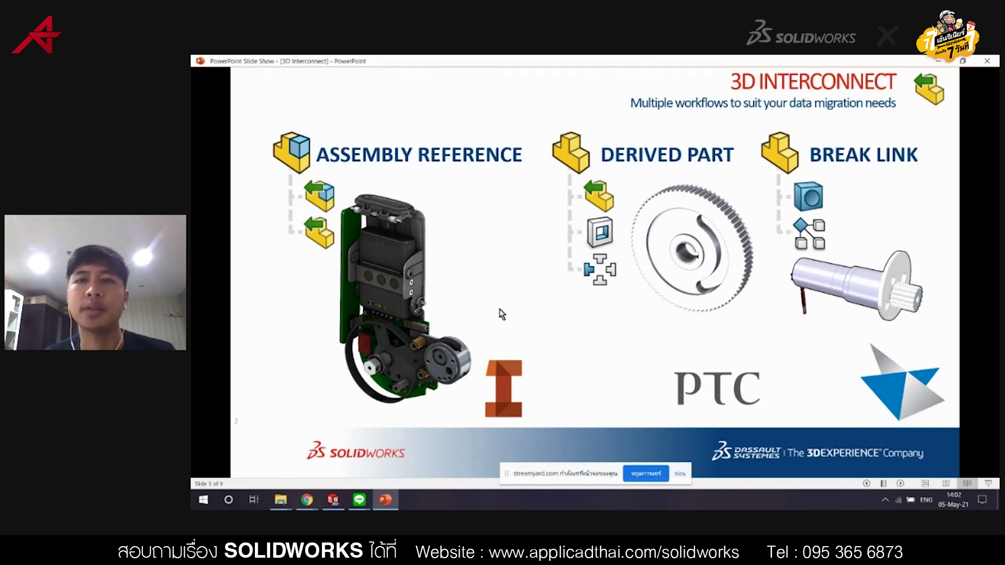
# Advance to the Assembly Reference slide, then return to Control Module.SLDASM in SOLIDWORKS
pyautogui.click(419, 343)
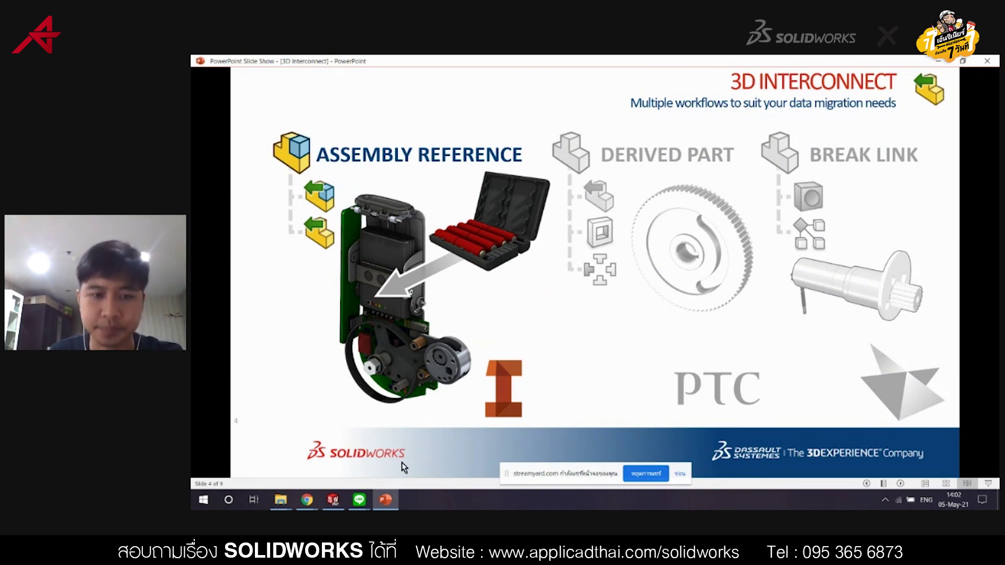
pyautogui.click(344, 468)
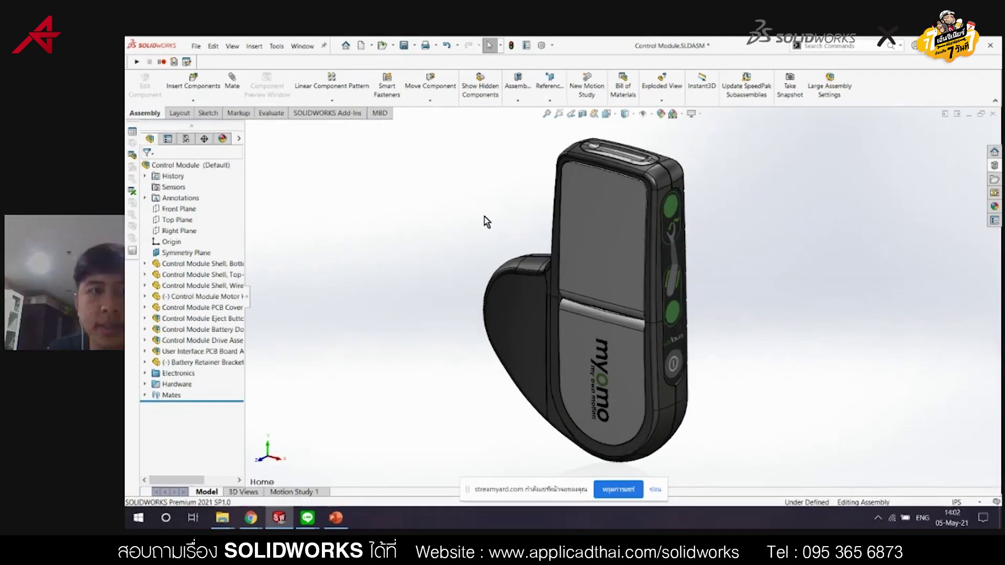
# Apply the saved Battery view and Battery display state, centre the bay, and start Insert Components
pyautogui.press('space')
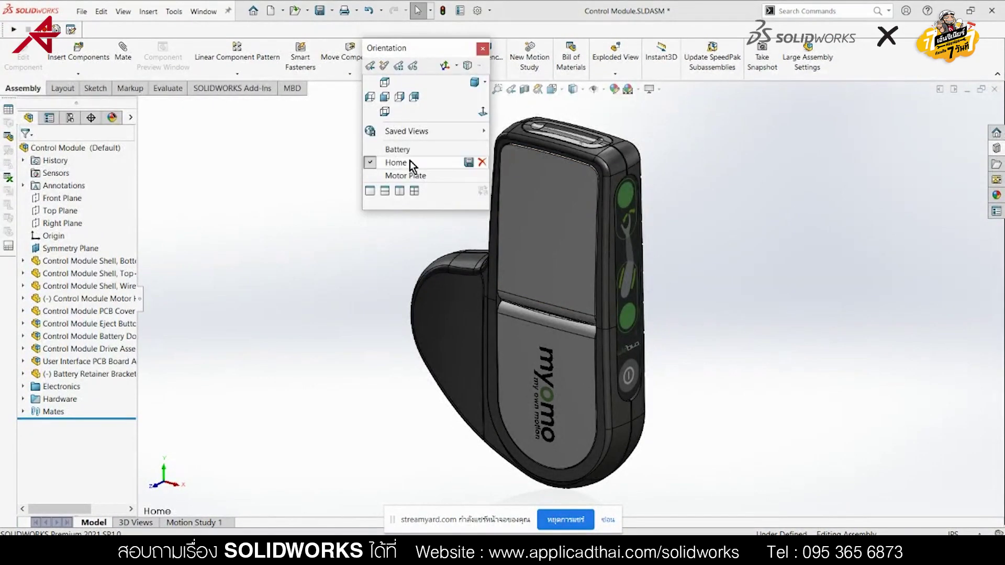
pyautogui.click(410, 154)
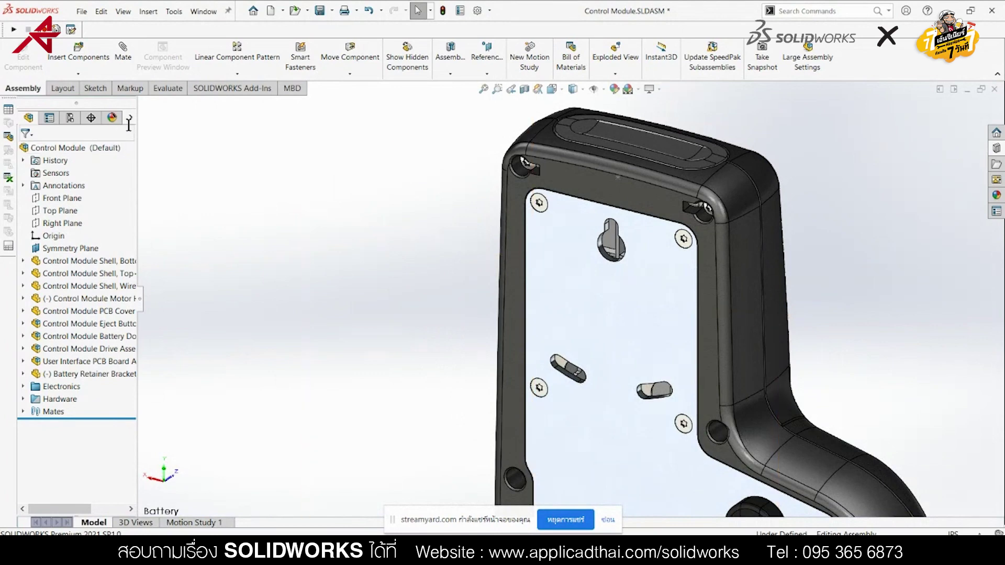
pyautogui.click(132, 119)
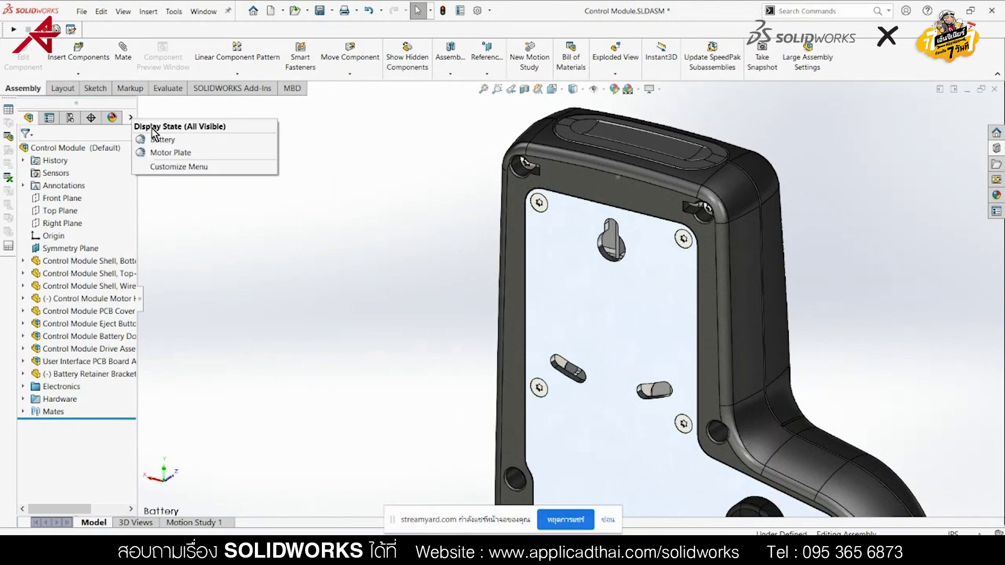
pyautogui.click(175, 139)
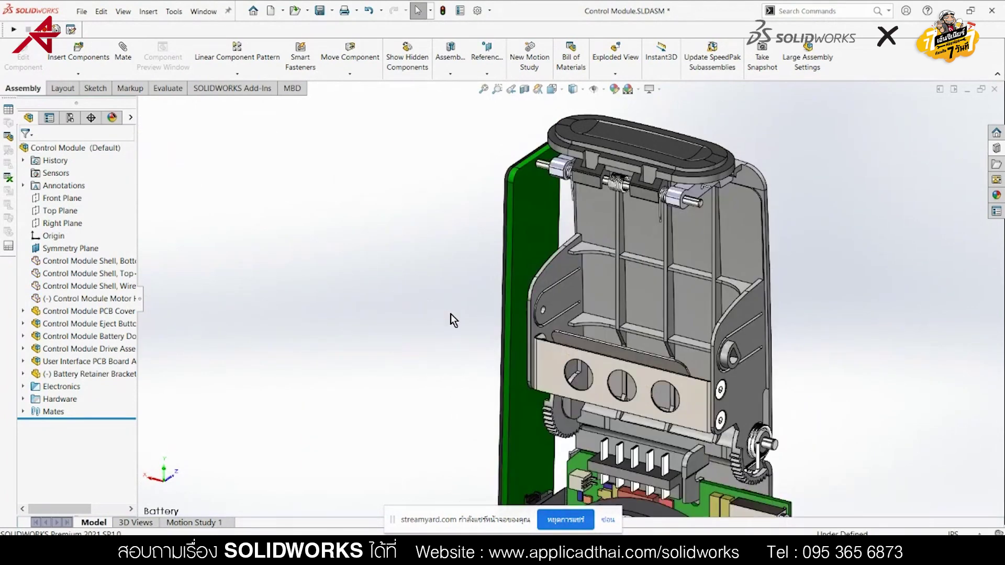
pyautogui.keyDown('ctrl'); pyautogui.moveTo(541, 421); pyautogui.dragTo(498, 399, button='middle'); pyautogui.keyUp('ctrl')
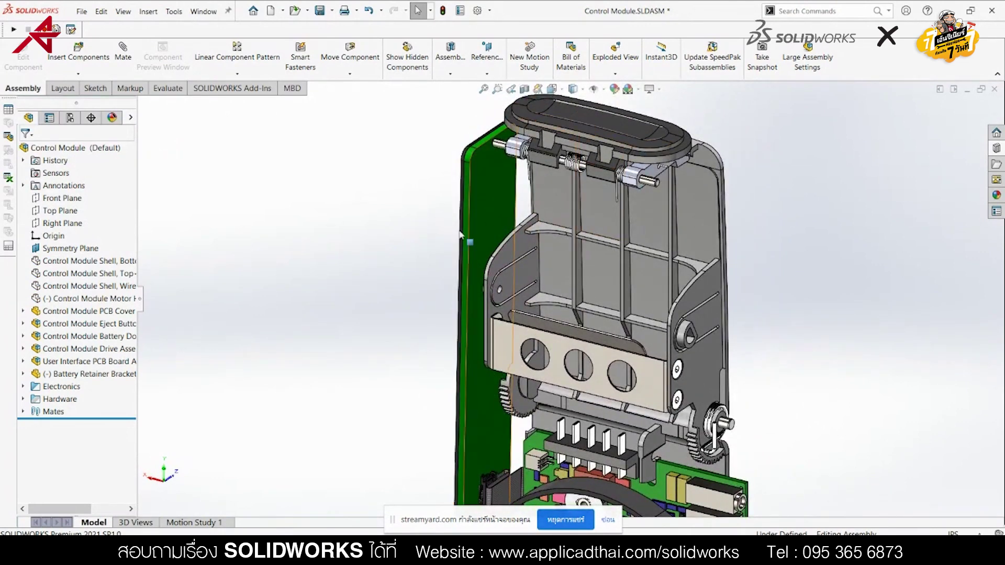
pyautogui.click(95, 61)
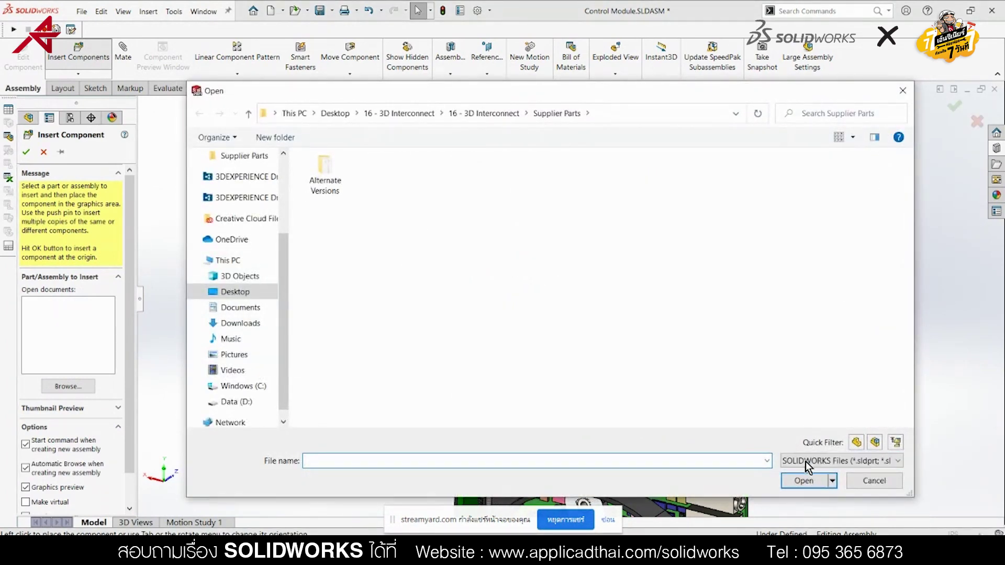
# Filter to Autodesk Inventor Files and open Myomo Battery Pack Assembly.iam for insertion
pyautogui.click(806, 461)
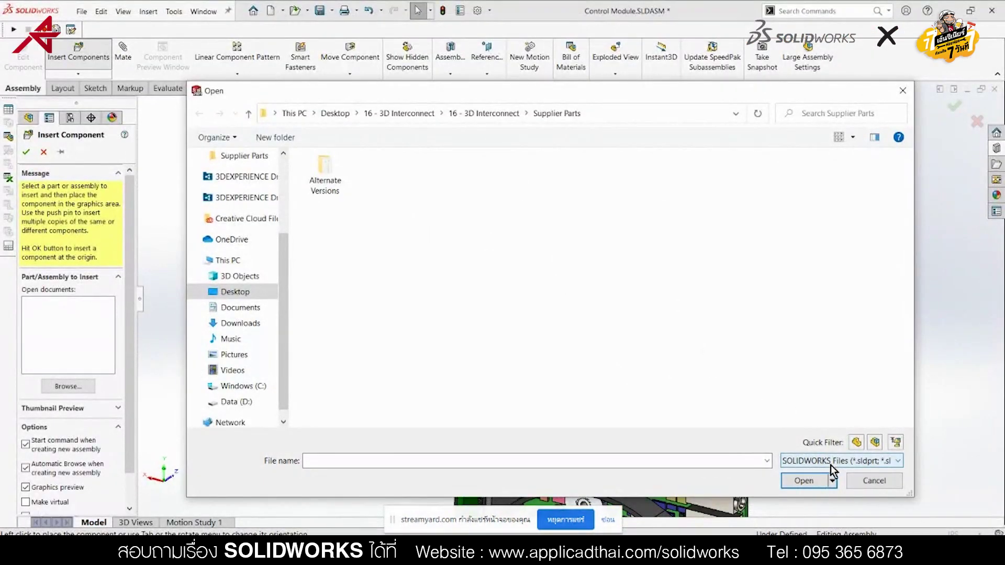
pyautogui.click(833, 461)
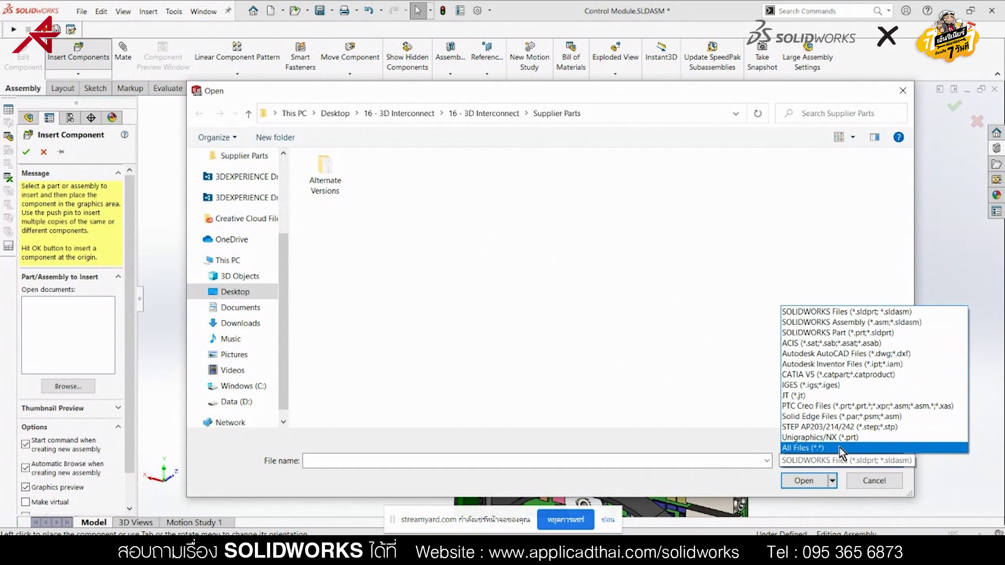
pyautogui.click(799, 363)
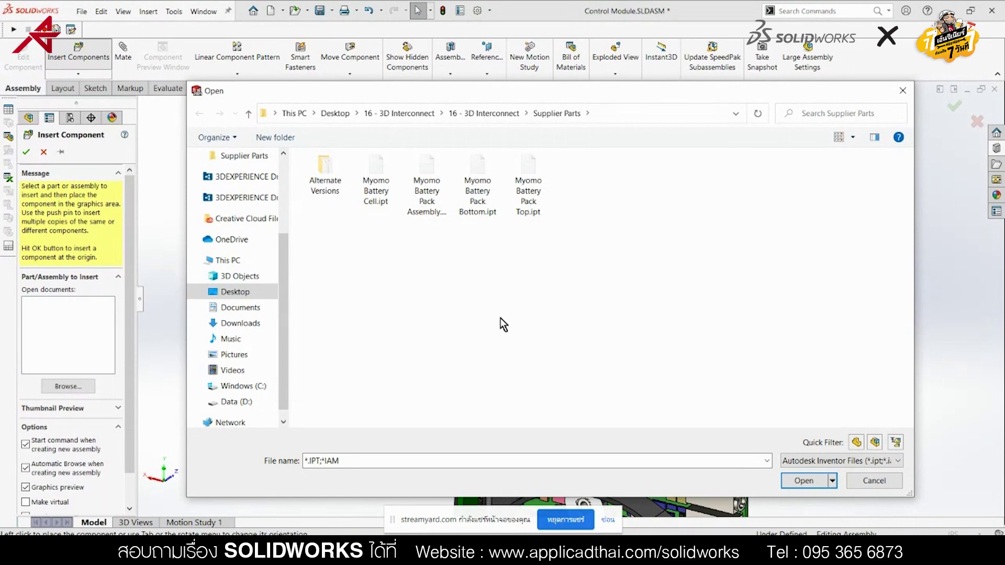
pyautogui.click(427, 186)
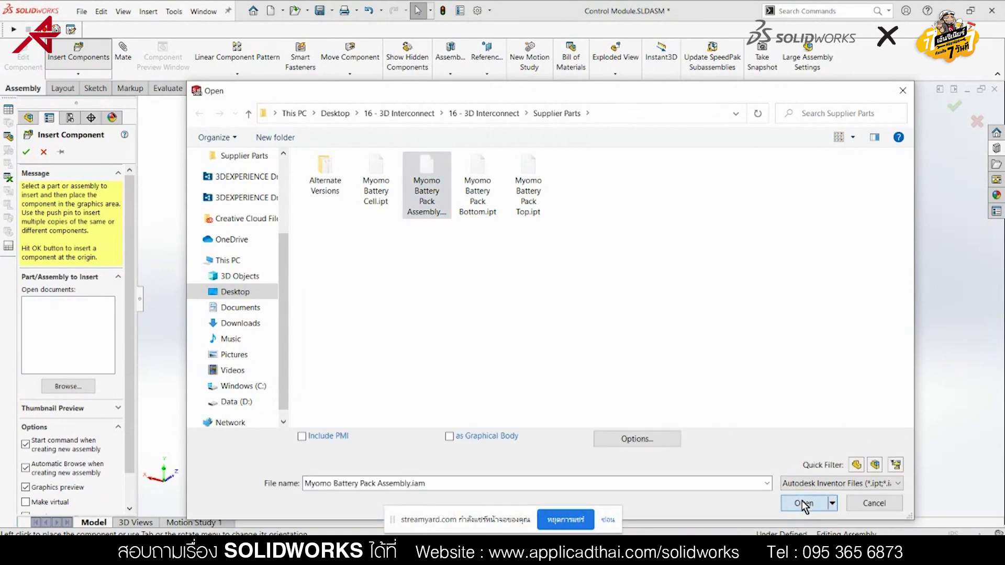
pyautogui.click(802, 501)
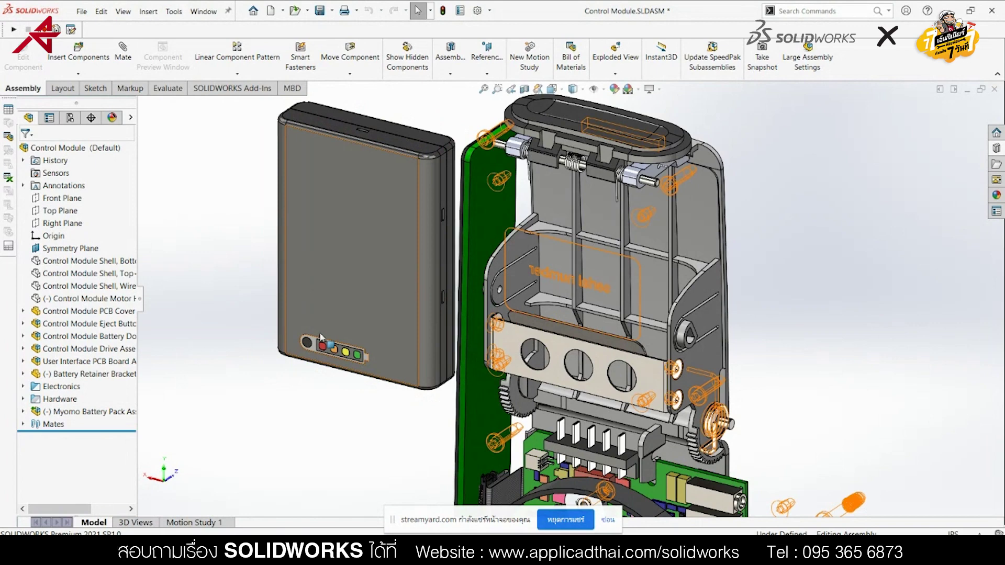
# Make the battery pack's top cover transparent
pyautogui.click(331, 247)
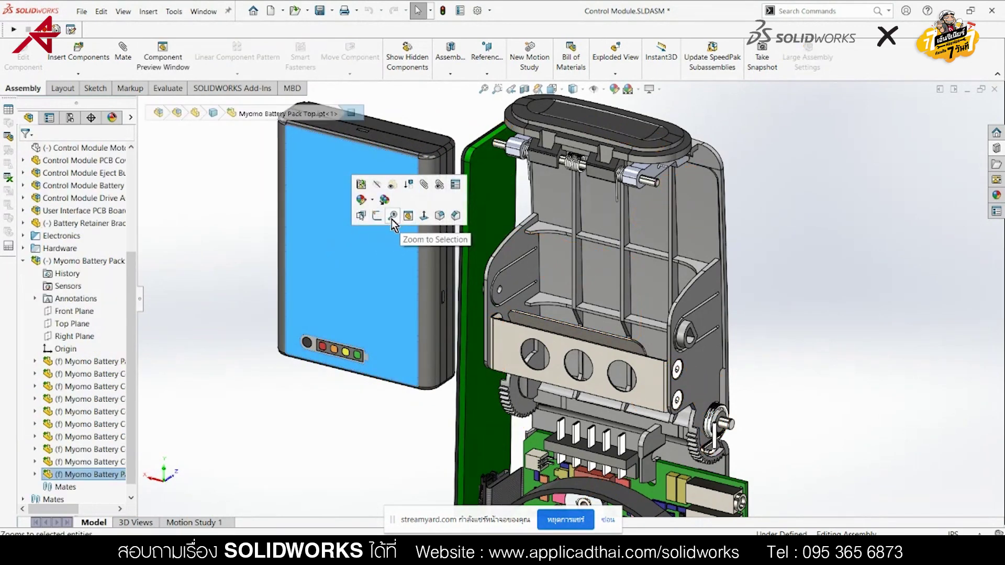
pyautogui.click(392, 184)
pyautogui.click(209, 256)
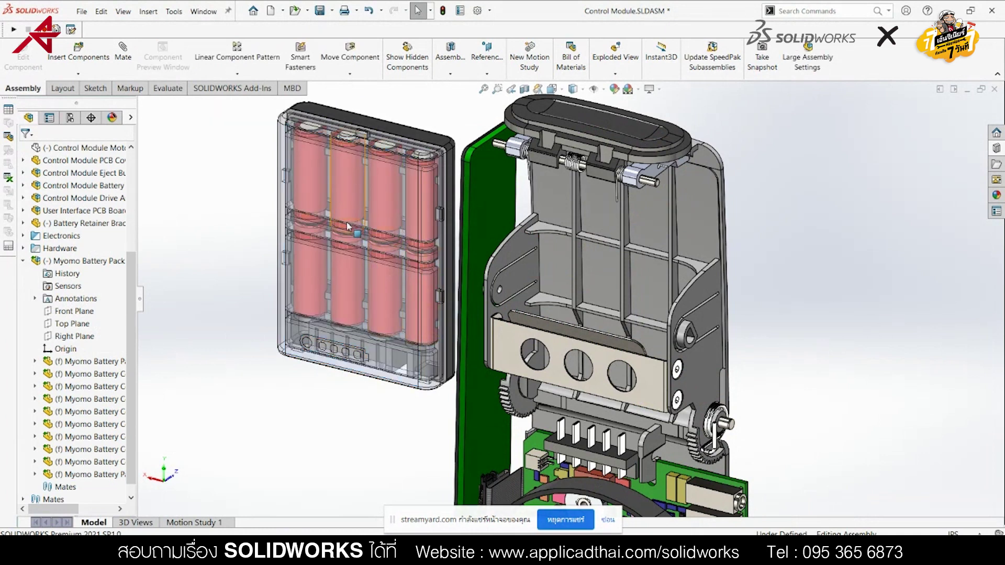
# Mate the pack's Right Plane coincident with the assembly's Symmetry Plane
pyautogui.scroll(-1, 112, 297)
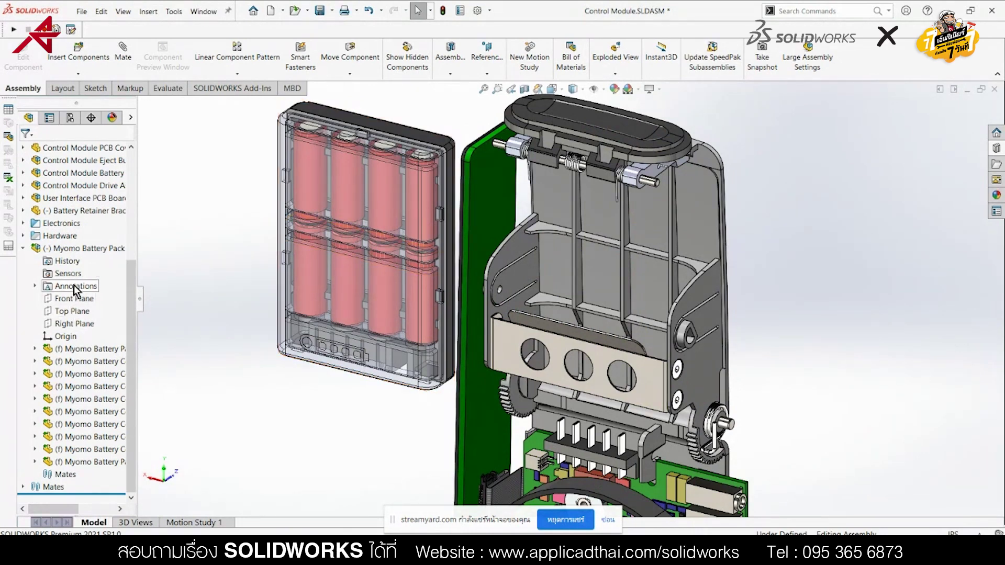
pyautogui.click(72, 324)
pyautogui.scroll(5, 71, 322)
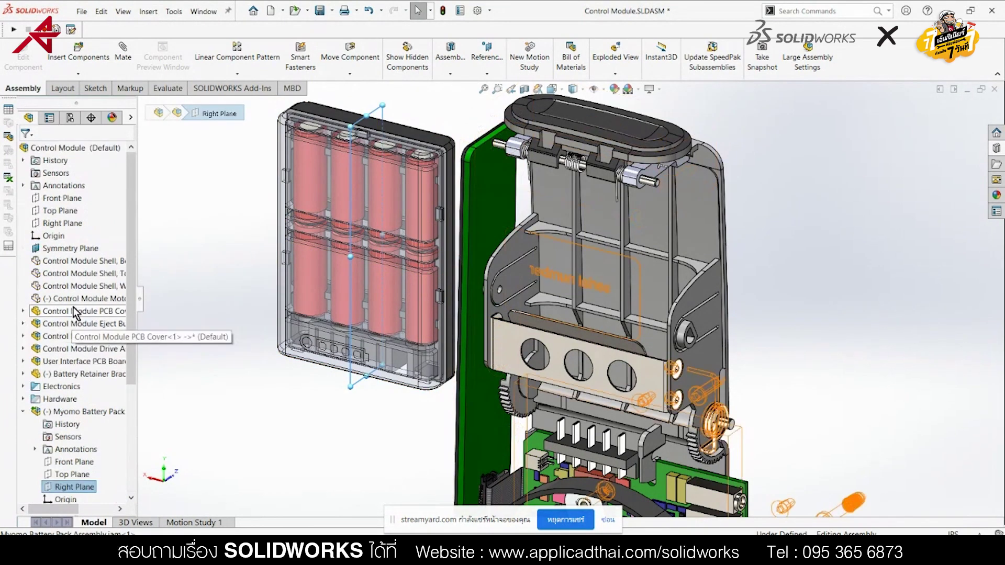
pyautogui.keyDown('ctrl'); pyautogui.click(54, 248); pyautogui.keyUp('ctrl')
pyautogui.click(63, 253)
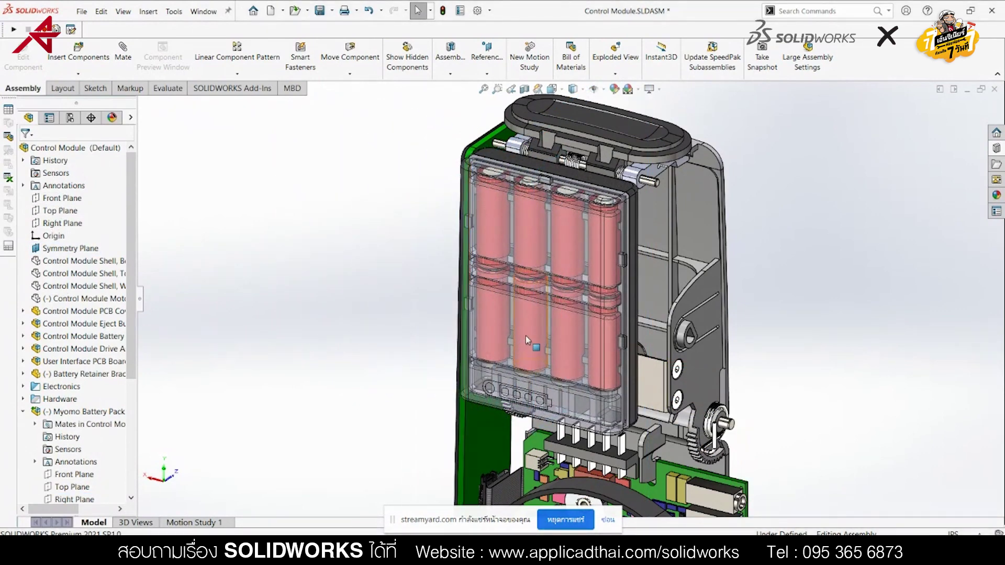
# Zoom in and pick battery pack bottom faces from the hidden-face list
pyautogui.scroll(-2, 523, 341)
pyautogui.scroll(-2, 523, 341)
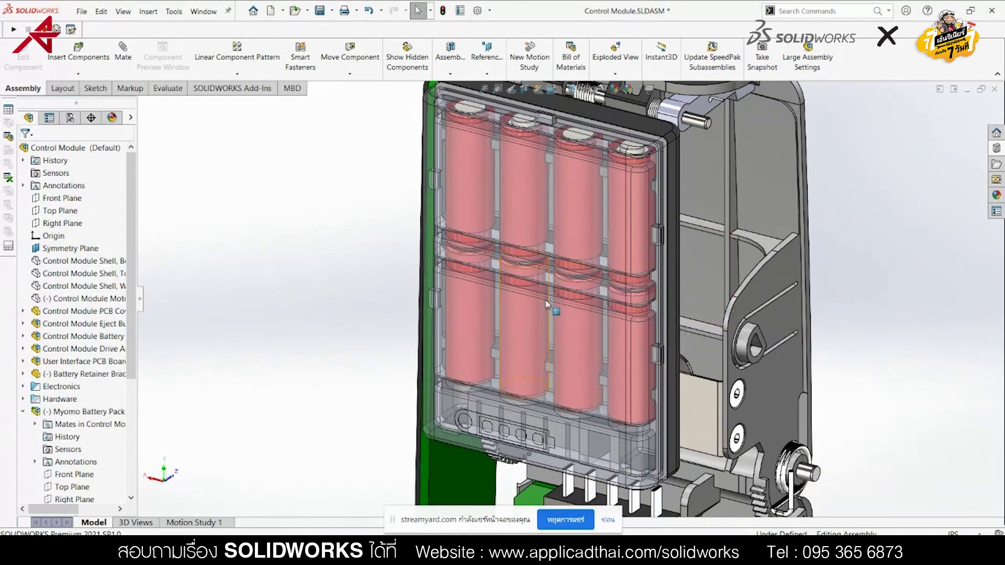
pyautogui.click(551, 306)
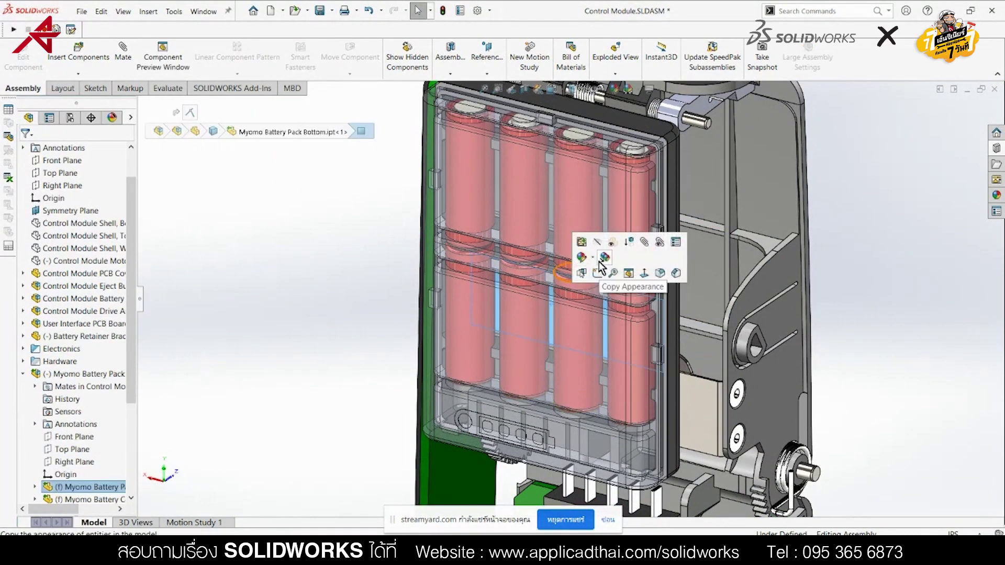
pyautogui.click(597, 273)
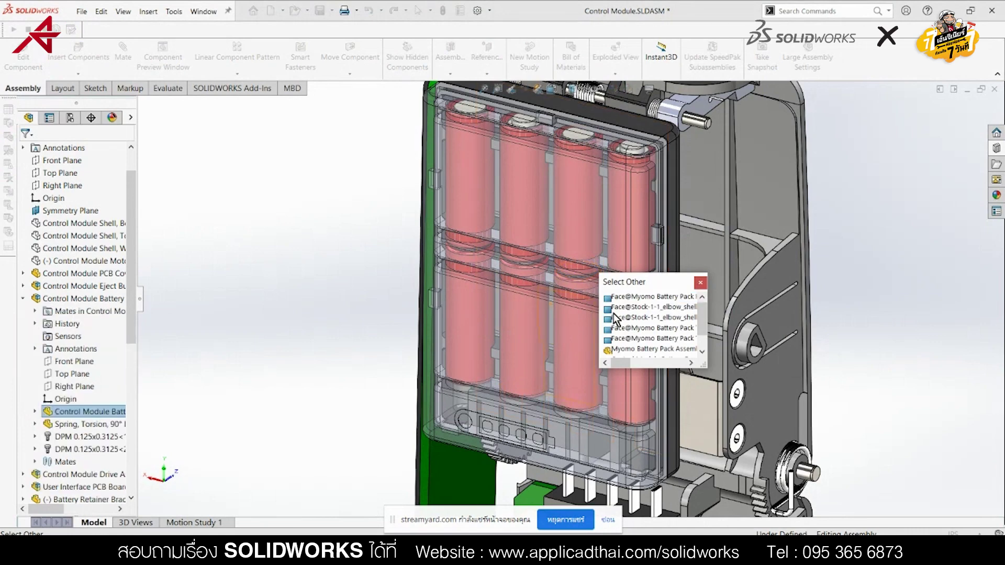
pyautogui.click(619, 296)
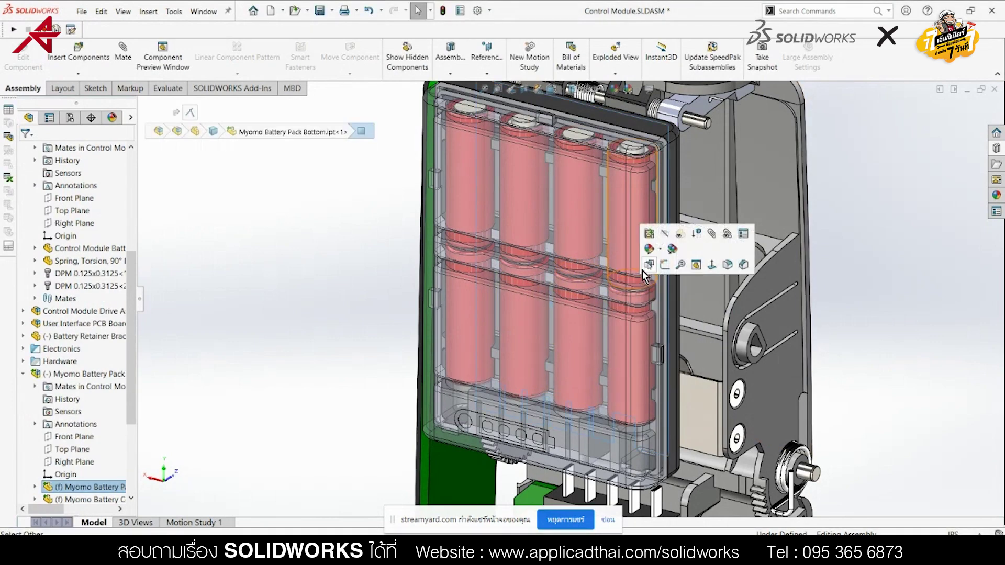
pyautogui.click(649, 265)
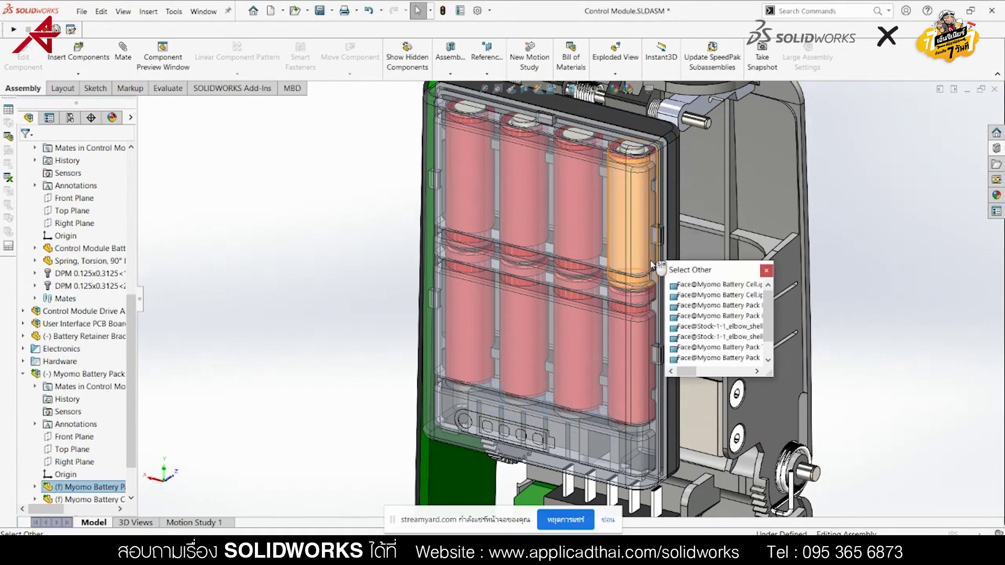
pyautogui.click(675, 306)
# Select the battery door edge beside the pack, reorient toward it, then clear the selection
pyautogui.scroll(-2, 671, 280)
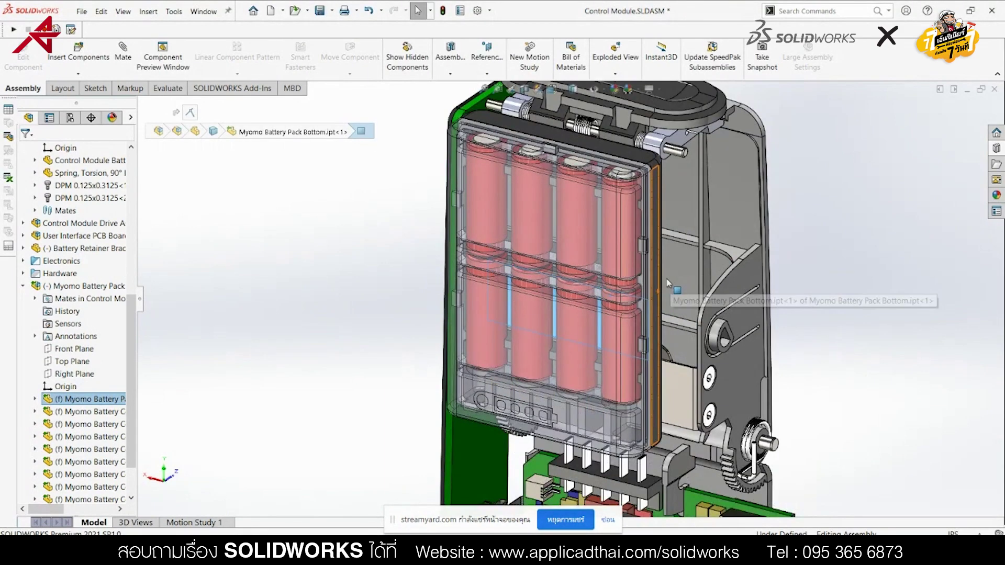
pyautogui.scroll(-2, 671, 281)
pyautogui.scroll(-3, 665, 273)
pyautogui.scroll(-2, 629, 241)
pyautogui.click(614, 225)
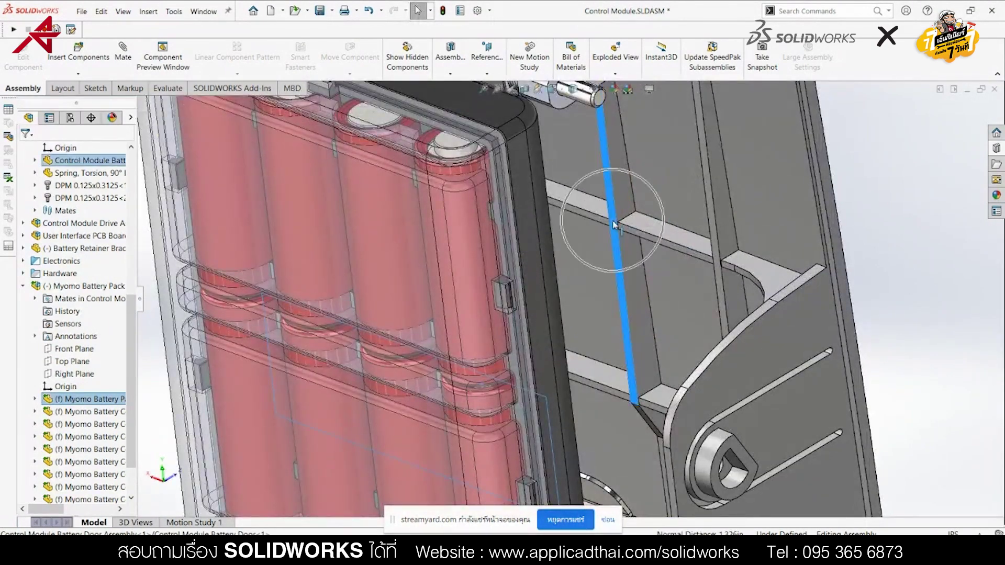
pyautogui.click(642, 215)
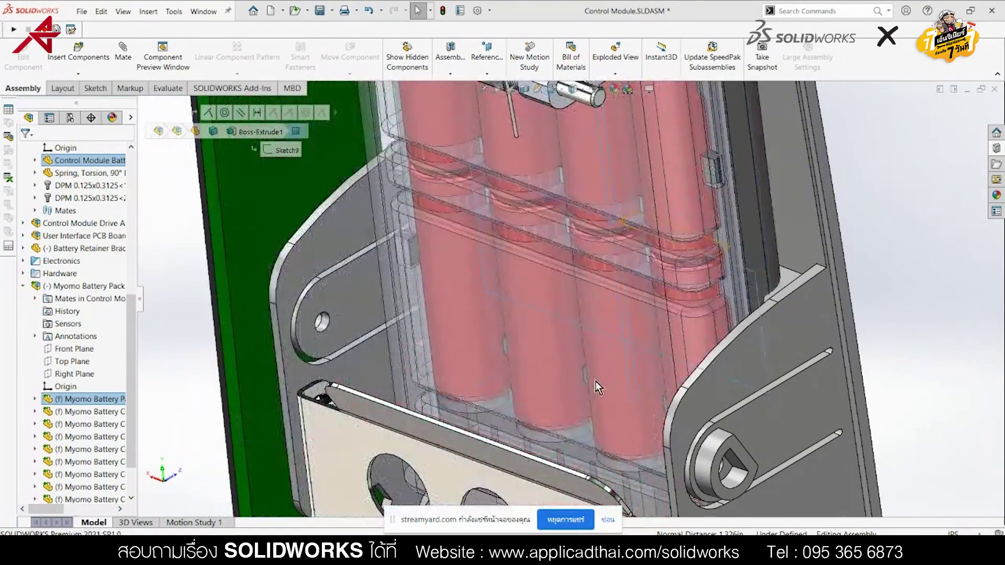
pyautogui.press('Escape')
# Return to the saved Battery view and zoom in on the retainer plate's corner face
pyautogui.scroll(5, 586, 410)
pyautogui.scroll(-2, 628, 445)
pyautogui.scroll(-2, 628, 445)
pyautogui.scroll(-2, 628, 445)
pyautogui.scroll(-2, 593, 232)
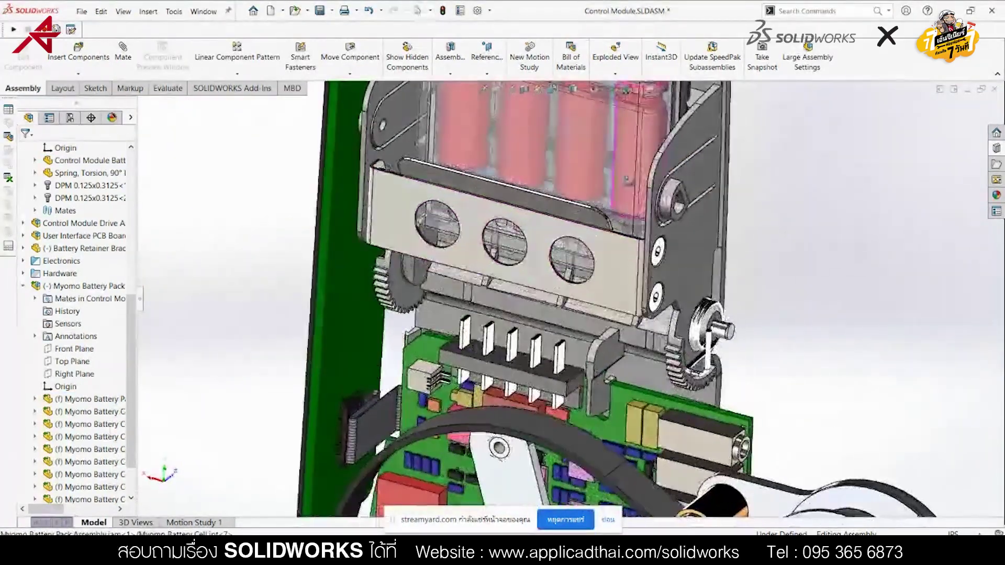
pyautogui.scroll(-2, 593, 232)
pyautogui.scroll(-2, 594, 232)
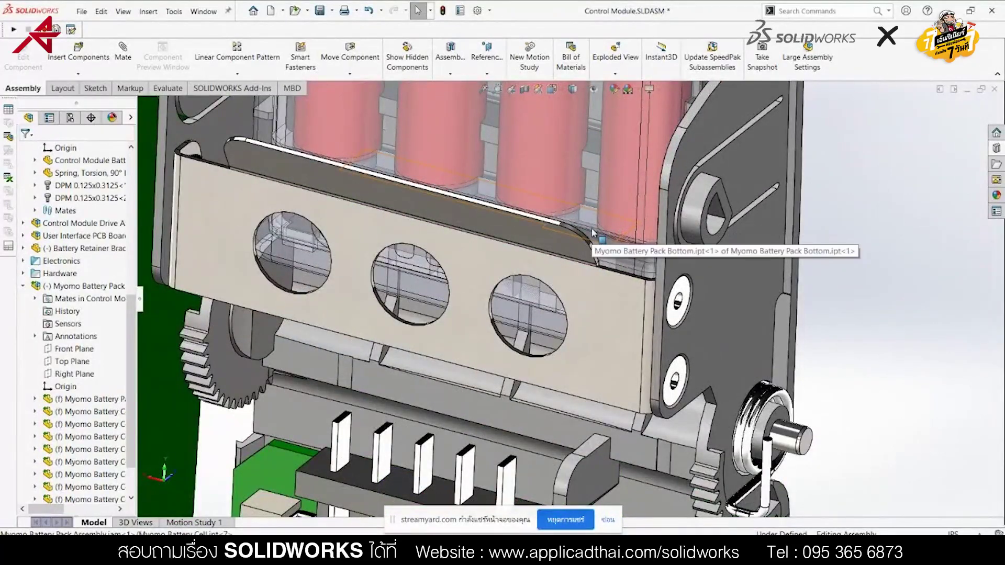
pyautogui.scroll(1, 592, 225)
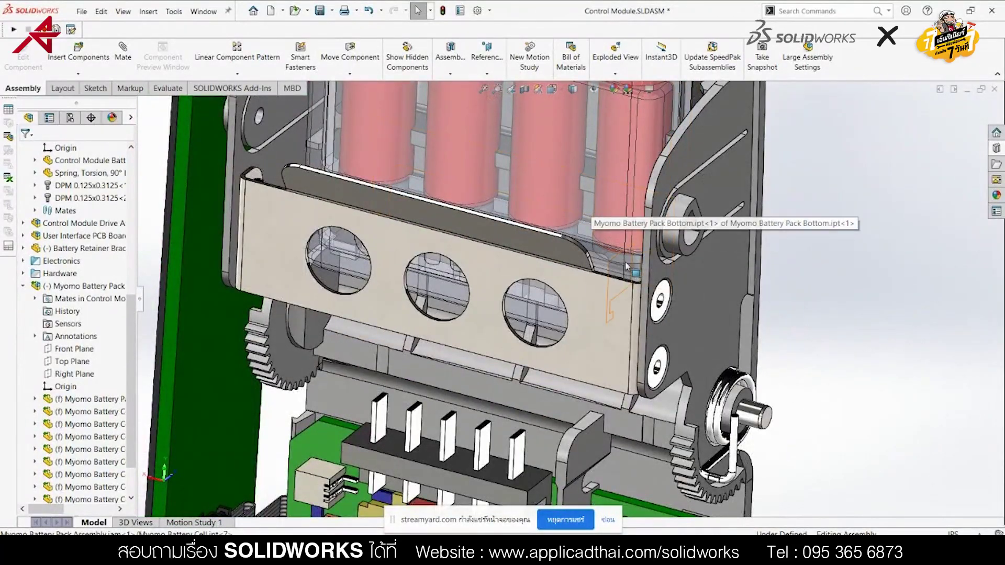
pyautogui.press('space')
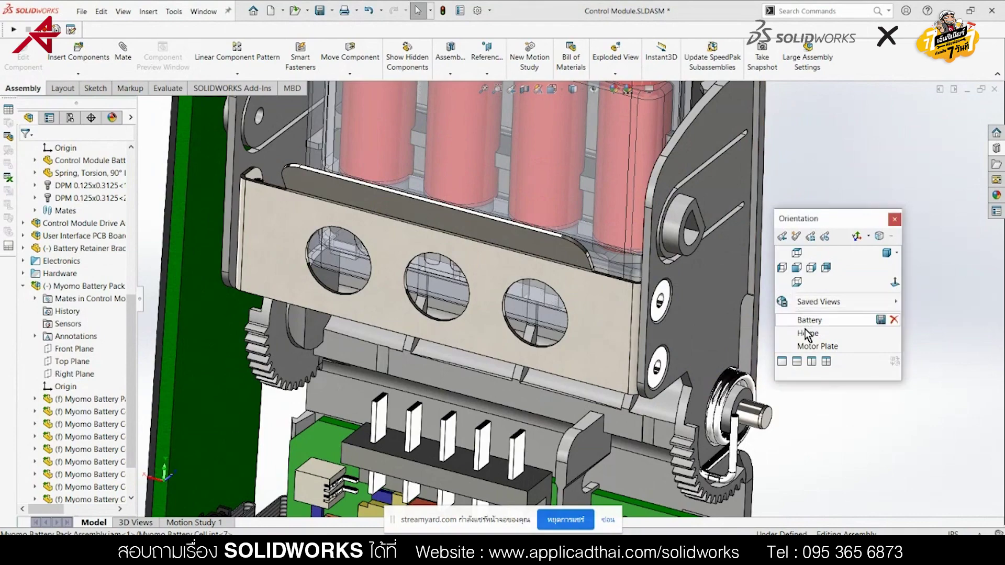
pyautogui.click(809, 321)
pyautogui.scroll(-2, 692, 348)
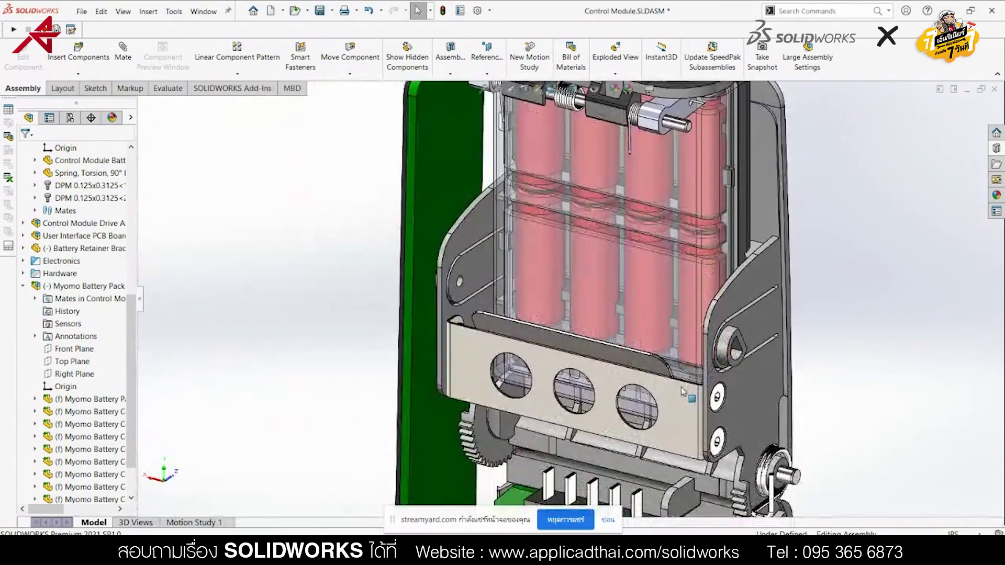
pyautogui.scroll(-3, 681, 335)
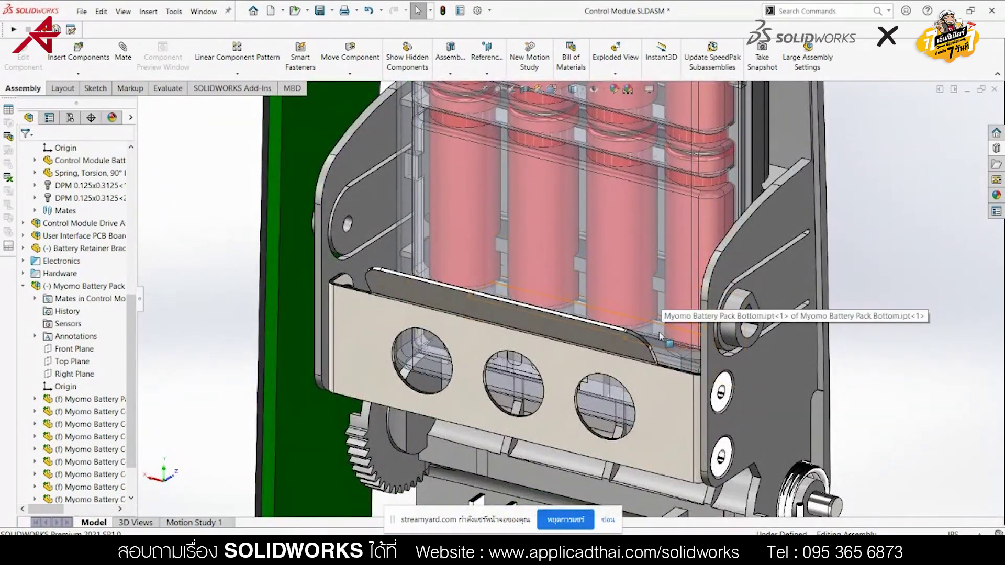
pyautogui.click(678, 360)
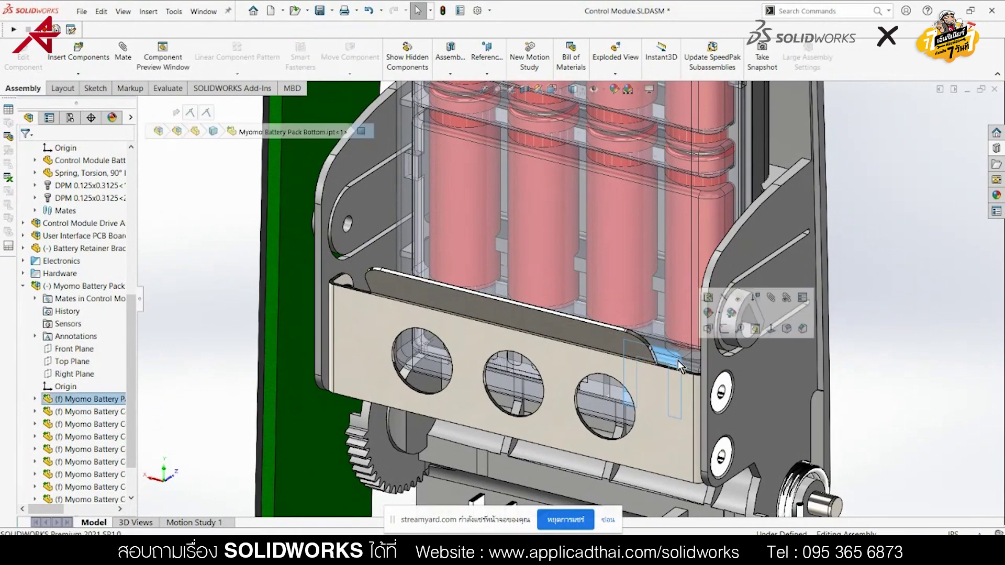
# Dismiss the alternate-face list and orbit the model to face the retainer plate
pyautogui.click(704, 334)
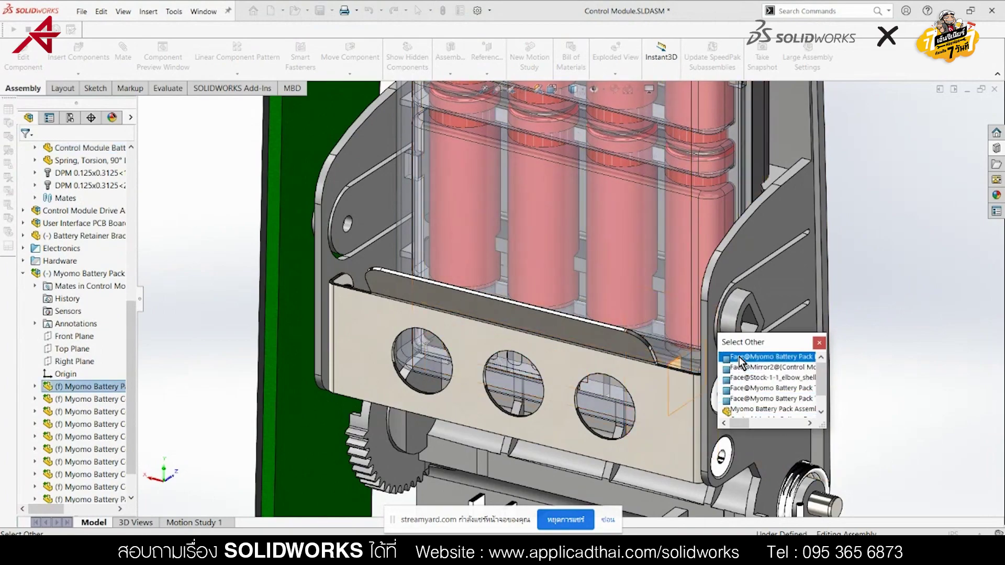
pyautogui.press('Escape')
pyautogui.scroll(3, 713, 383)
pyautogui.moveTo(713, 384); pyautogui.dragTo(641, 314, button='middle')
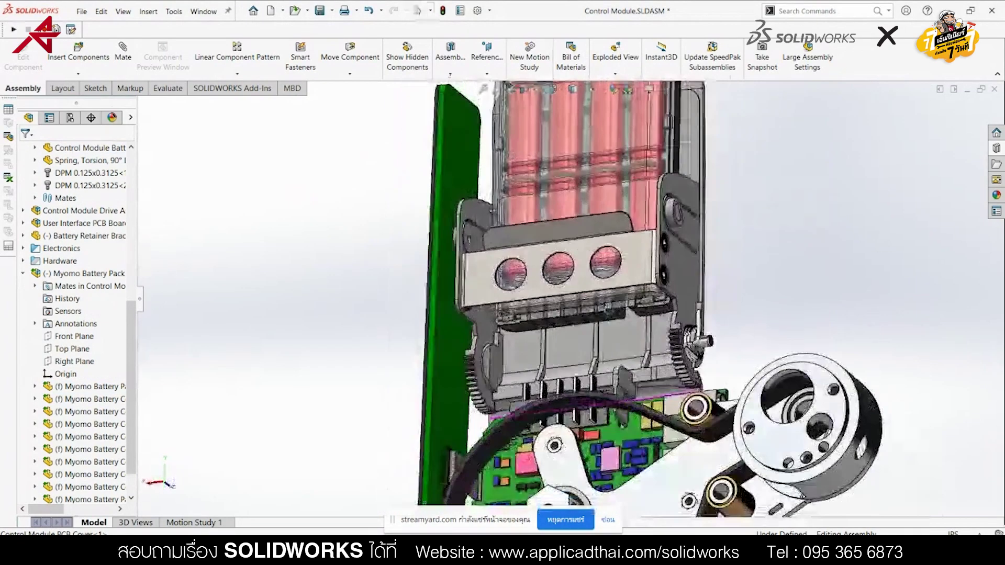
pyautogui.scroll(-5, 641, 287)
# Make the battery pack bottom component transparent
pyautogui.click(648, 278)
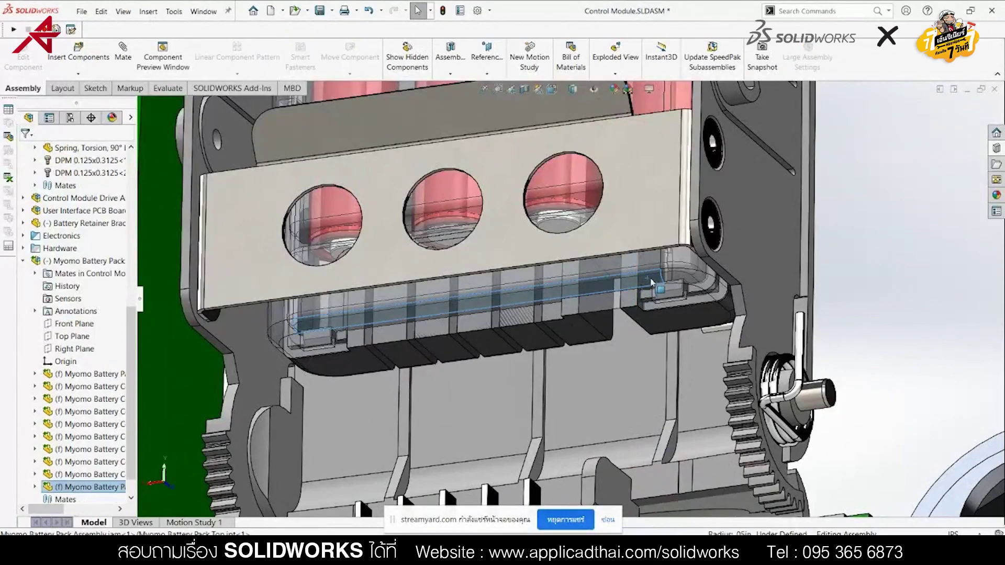
pyautogui.moveTo(662, 307)
pyautogui.mouseDown(button='middle')
pyautogui.moveTo(681, 314)
pyautogui.moveTo(683, 283)
pyautogui.mouseUp(button='middle')
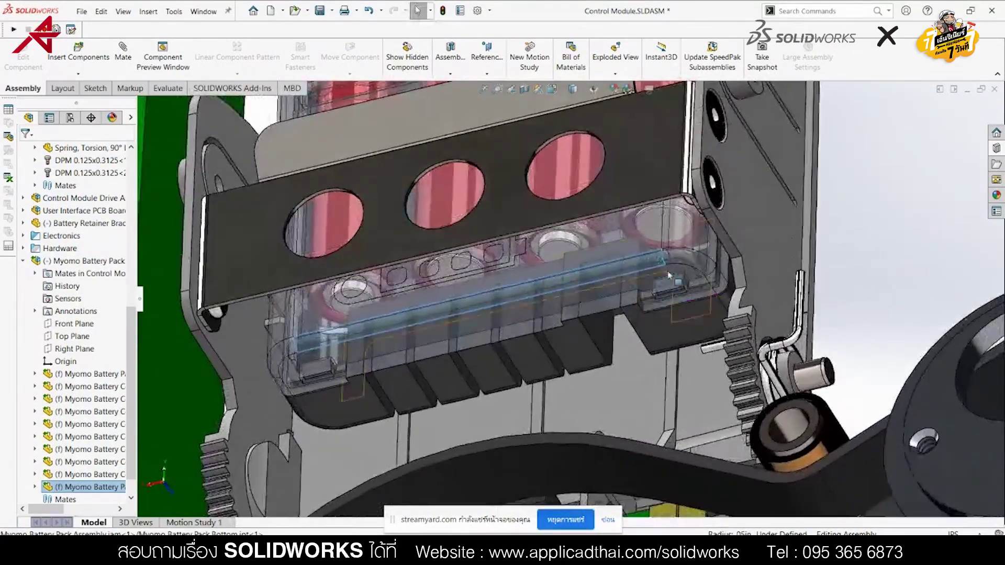
pyautogui.click(684, 302)
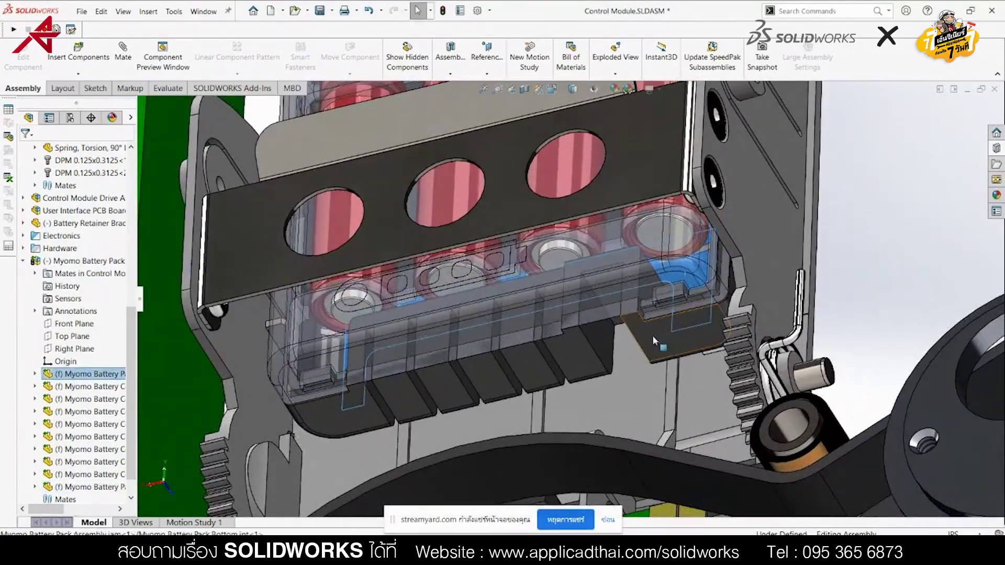
pyautogui.moveTo(652, 335)
pyautogui.mouseDown(button='middle')
pyautogui.moveTo(623, 471)
pyautogui.moveTo(586, 425)
pyautogui.mouseUp(button='middle')
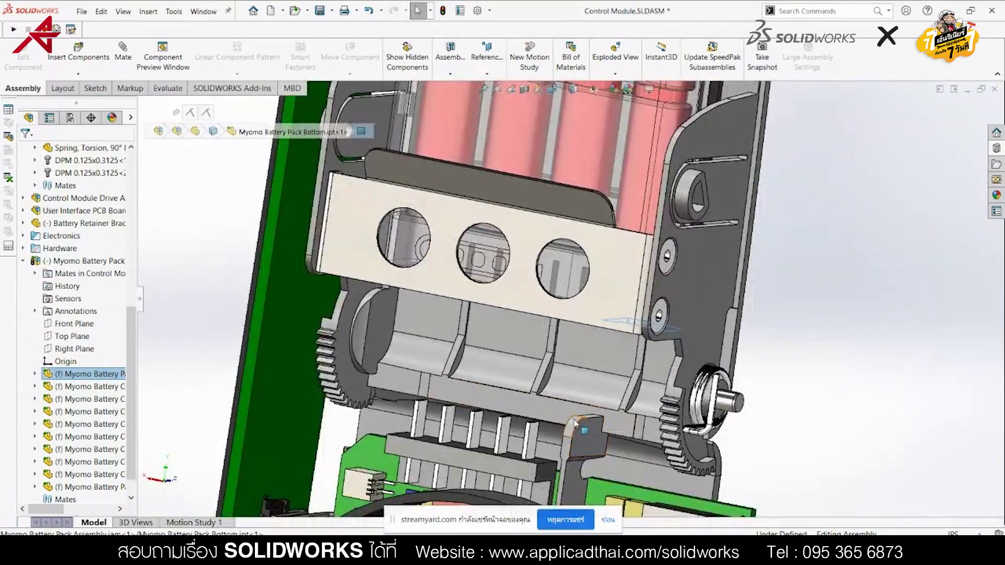
pyautogui.click(602, 417)
pyautogui.click(604, 413)
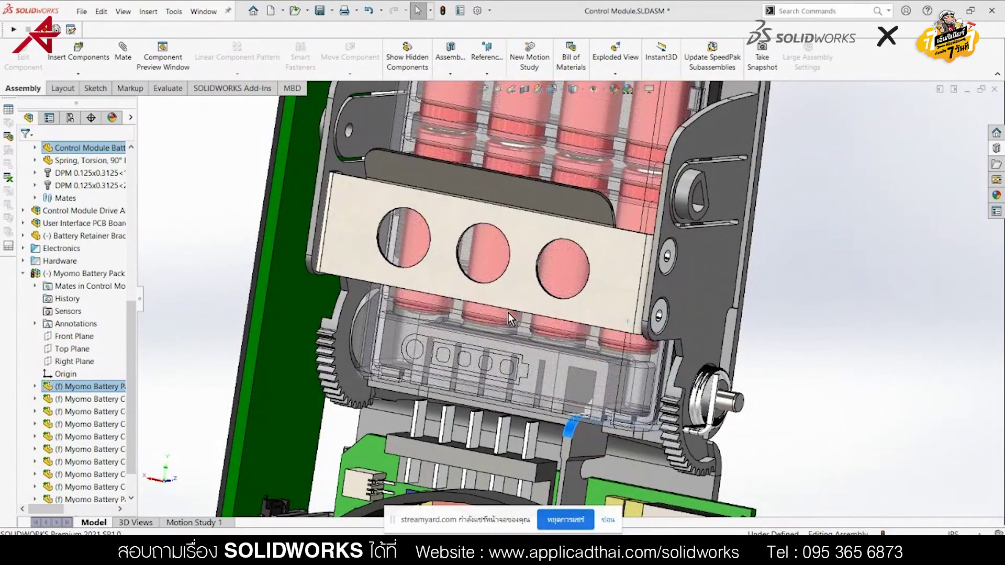
pyautogui.click(236, 227)
# Pick the retainer bracket's own face via the hidden-face list and mate it to the frame
pyautogui.scroll(3, 242, 246)
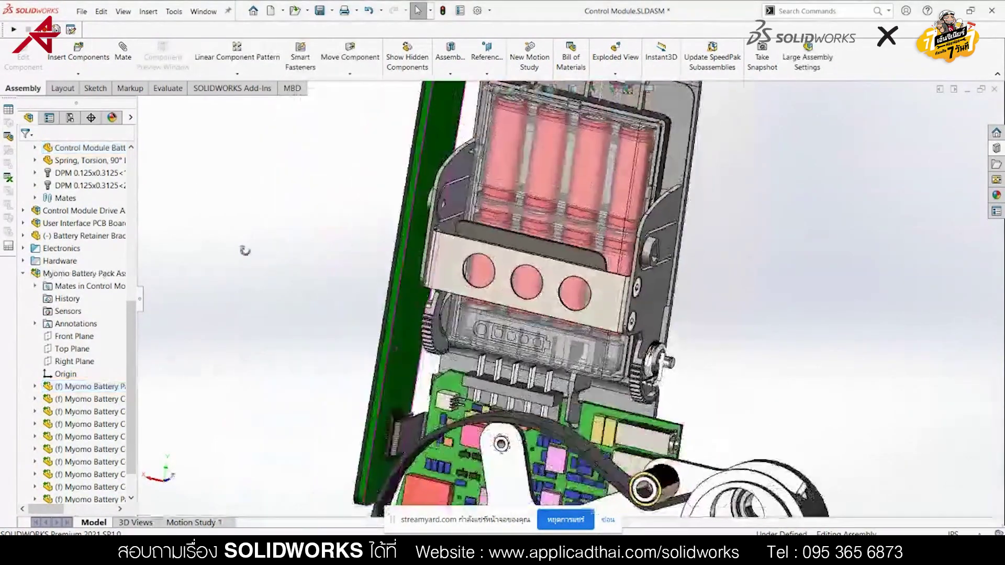
pyautogui.scroll(-3, 429, 277)
pyautogui.scroll(-2, 517, 277)
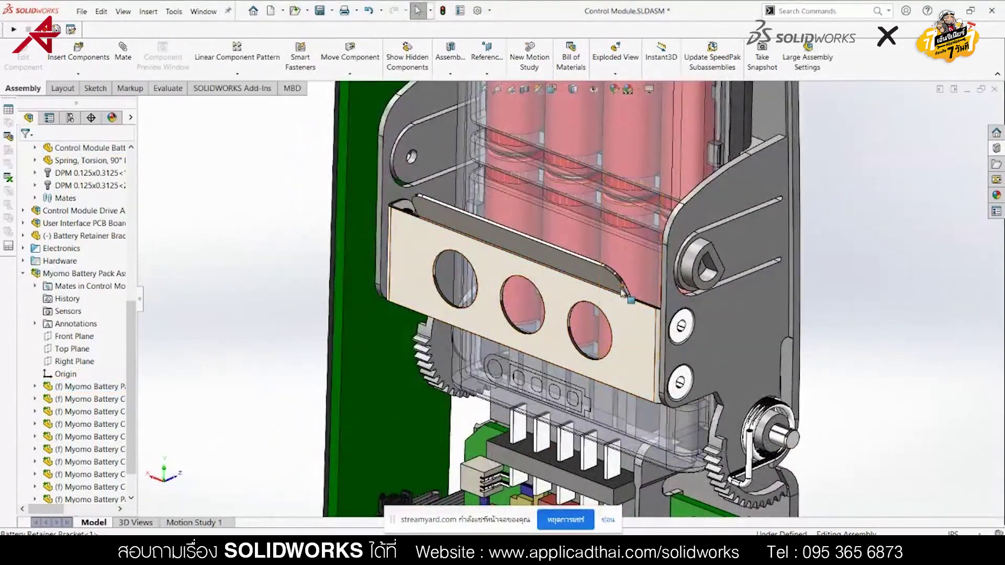
pyautogui.moveTo(515, 277); pyautogui.dragTo(607, 303, button='middle')
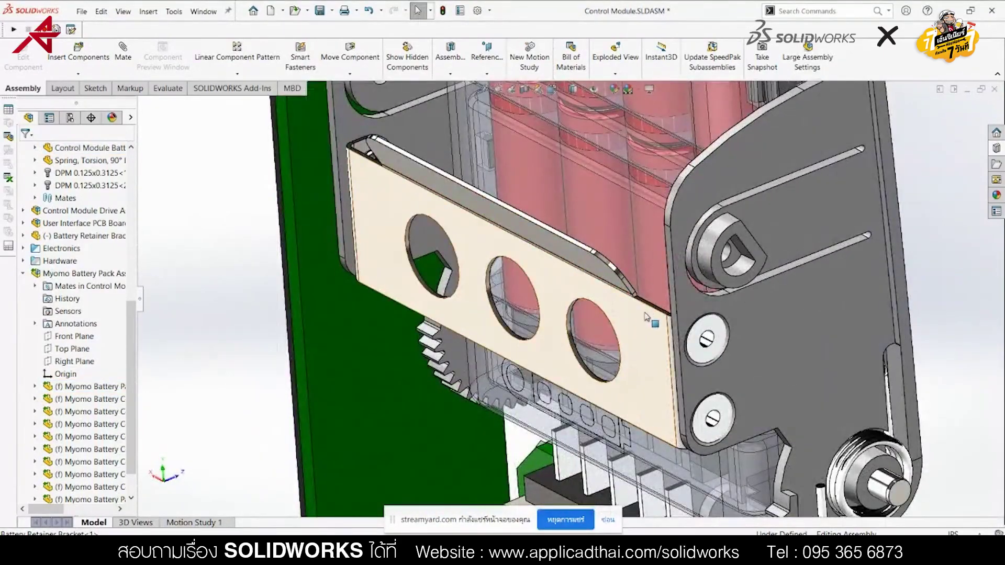
pyautogui.scroll(-2, 635, 314)
pyautogui.click(634, 313)
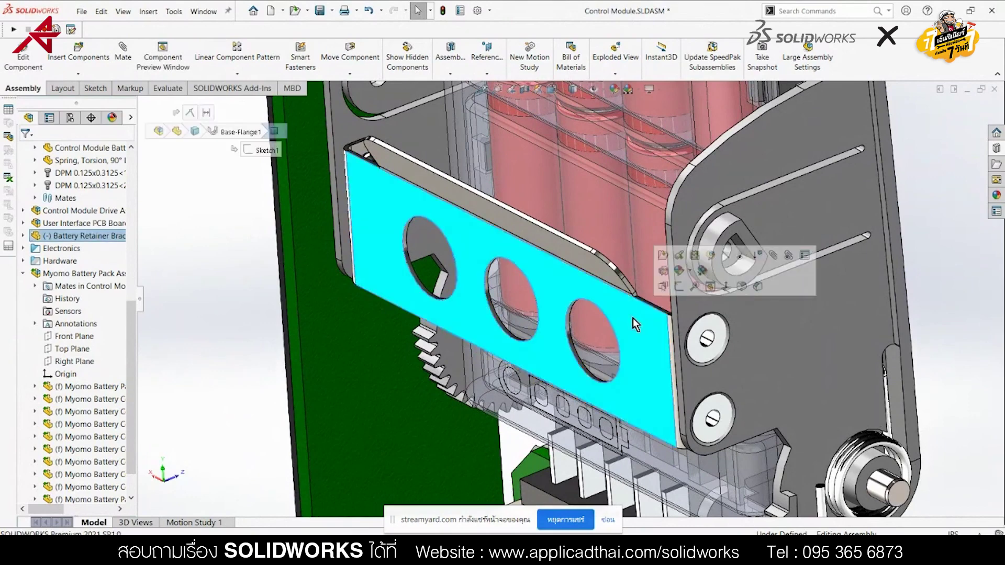
pyautogui.click(664, 288)
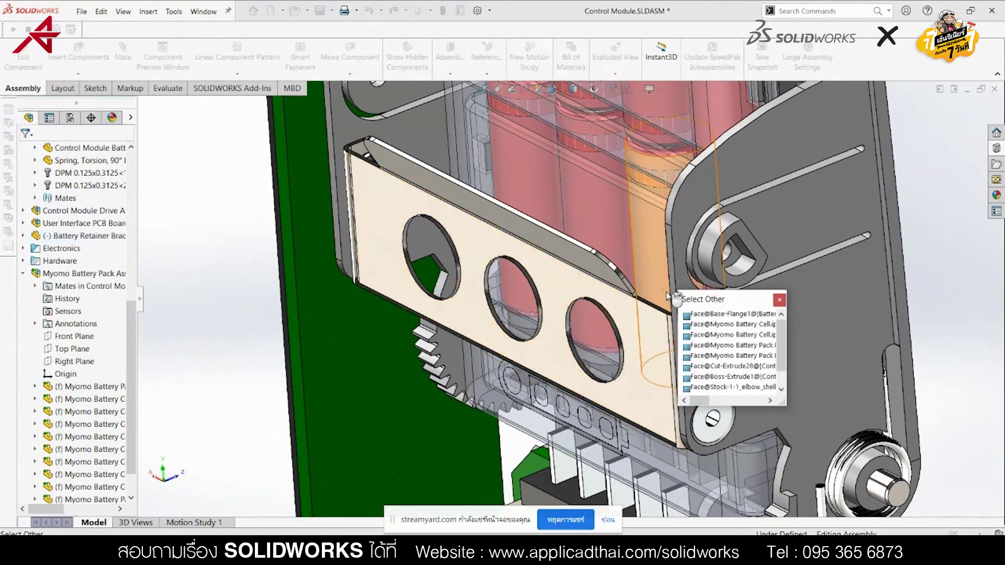
pyautogui.click(690, 314)
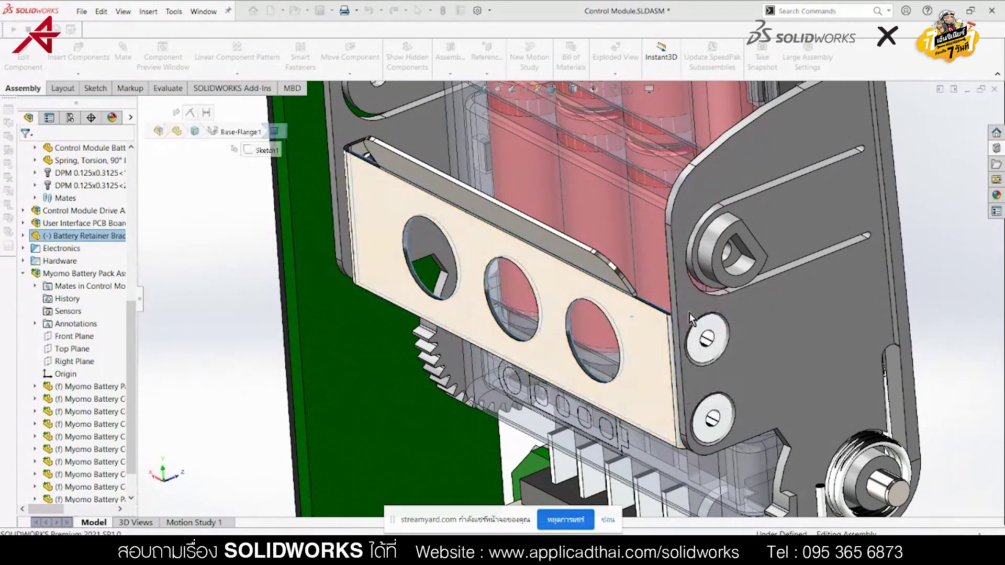
pyautogui.keyDown('ctrl'); pyautogui.click(585, 232); pyautogui.keyUp('ctrl')
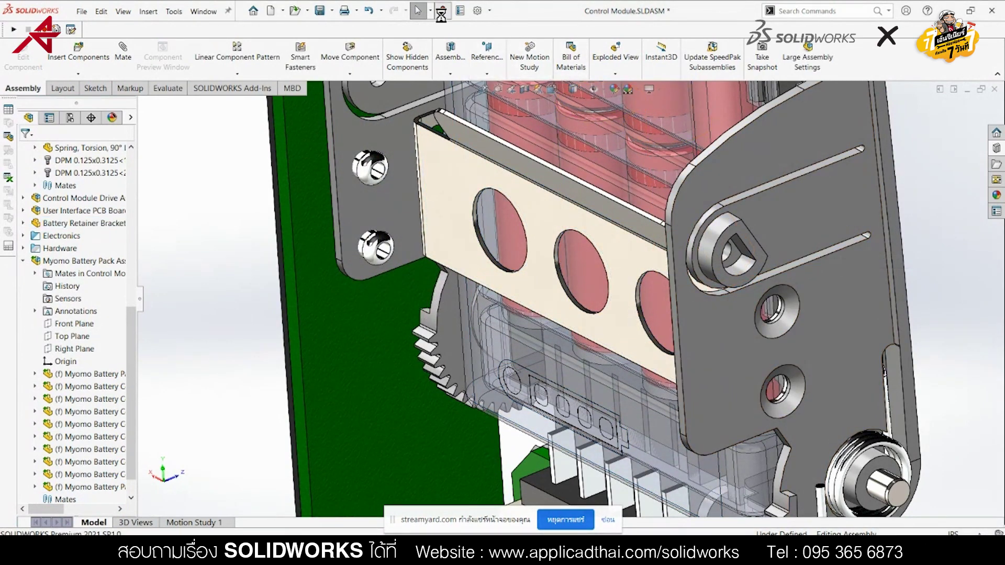
# Orbit so the bracket plate faces the viewer, then bring up the 16 - 3D Interconnect folder
pyautogui.scroll(2, 762, 328)
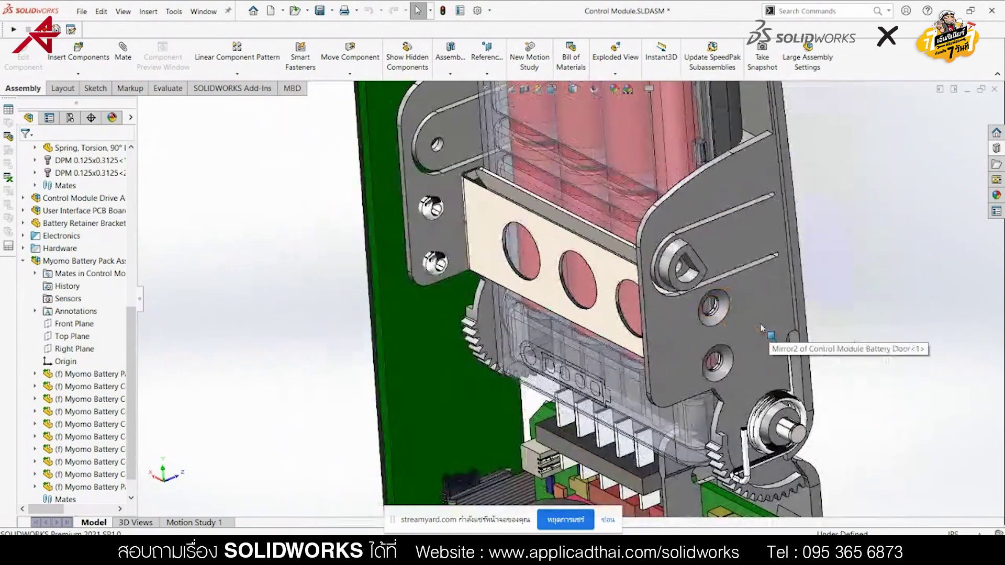
pyautogui.moveTo(762, 329); pyautogui.dragTo(843, 225, button='middle')
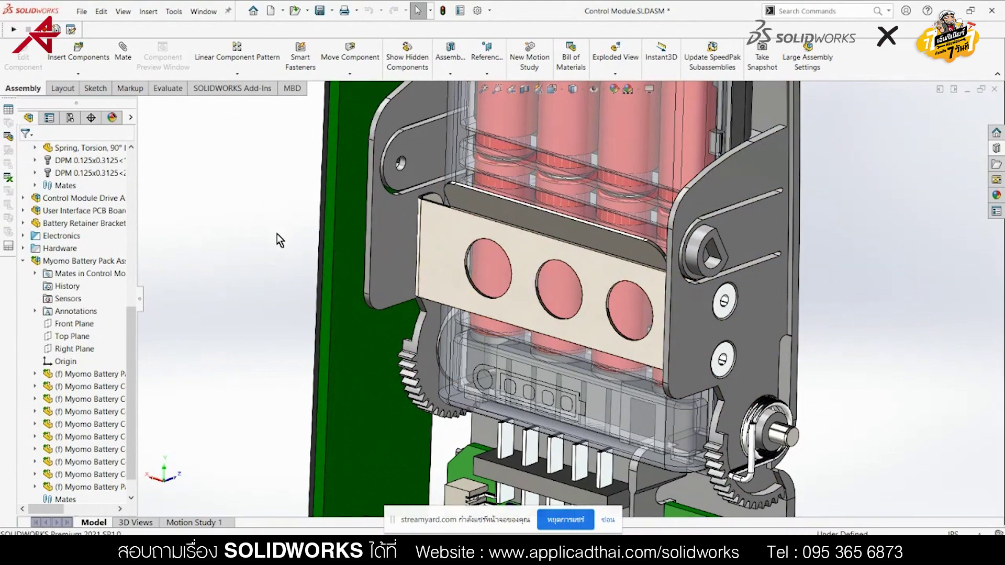
pyautogui.press('space')
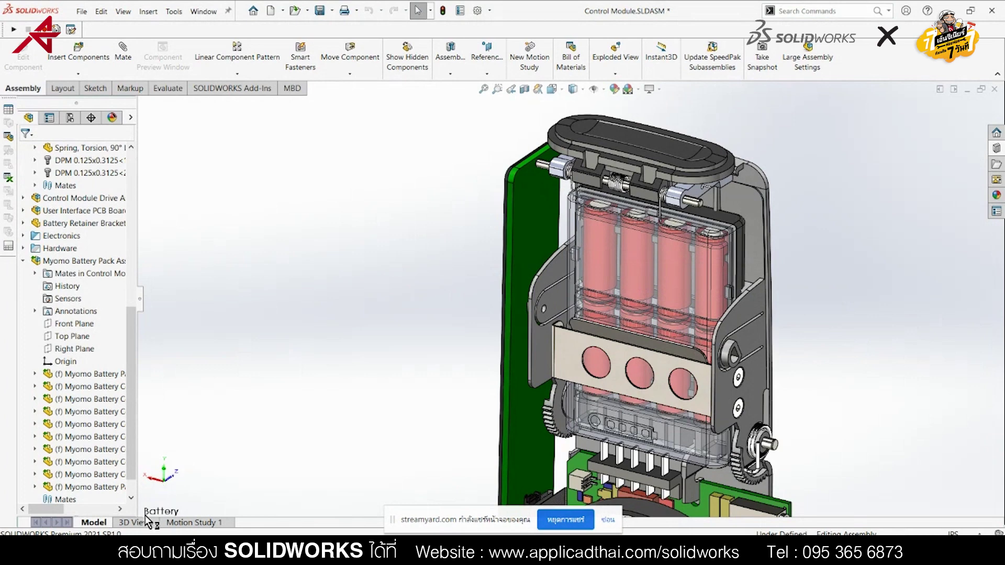
pyautogui.click(154, 490)
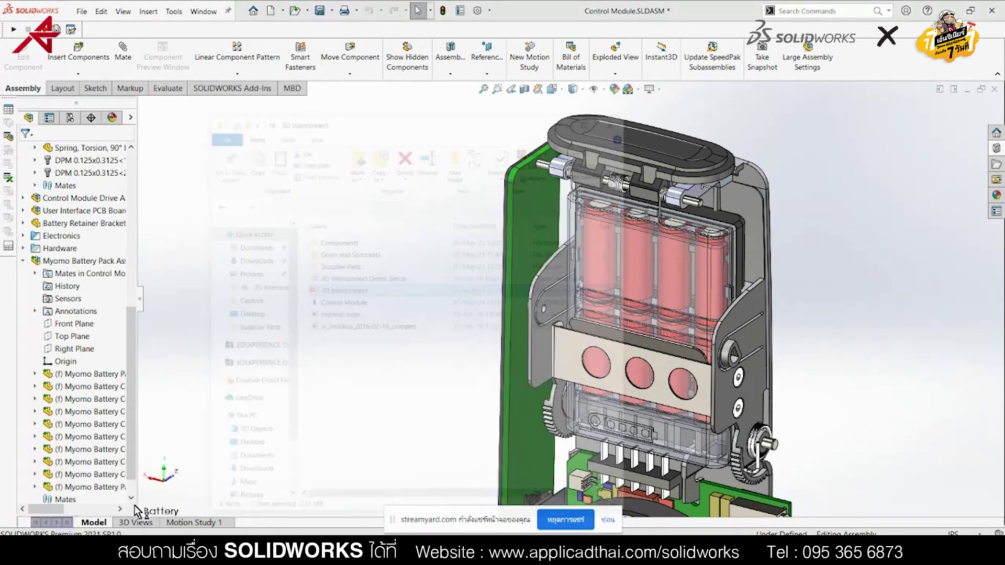
# Browse to Supplier Parts > Alternate Versions > Battery Pack Version 2 and widen the window
pyautogui.doubleClick(389, 166)
pyautogui.press('BackSpace')
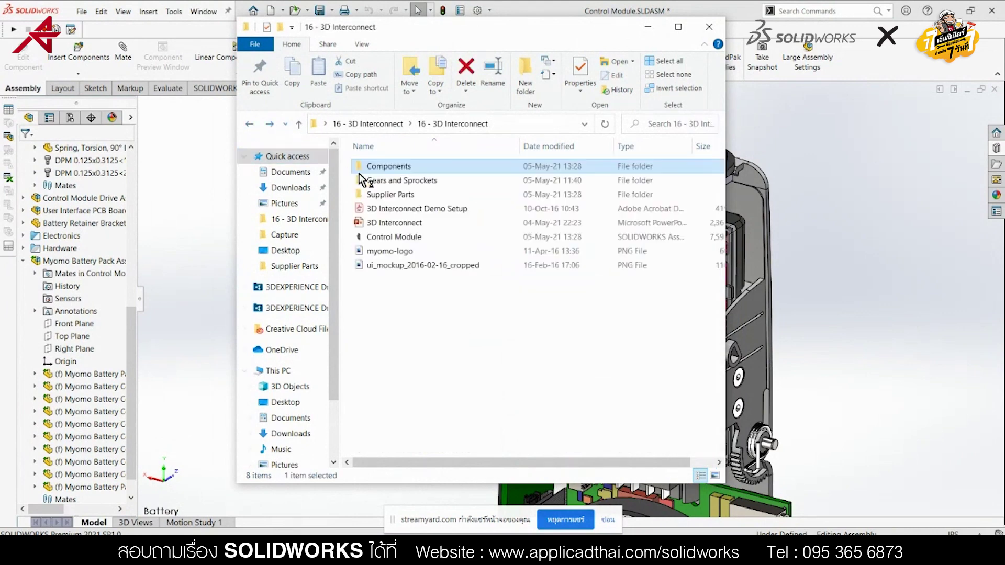
pyautogui.doubleClick(394, 195)
pyautogui.doubleClick(422, 167)
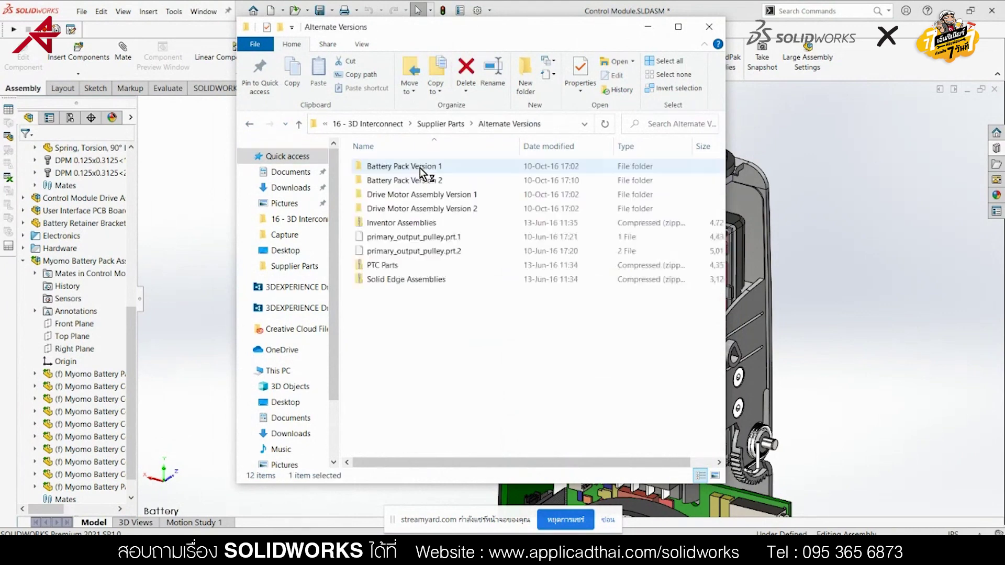
pyautogui.moveTo(404, 181)
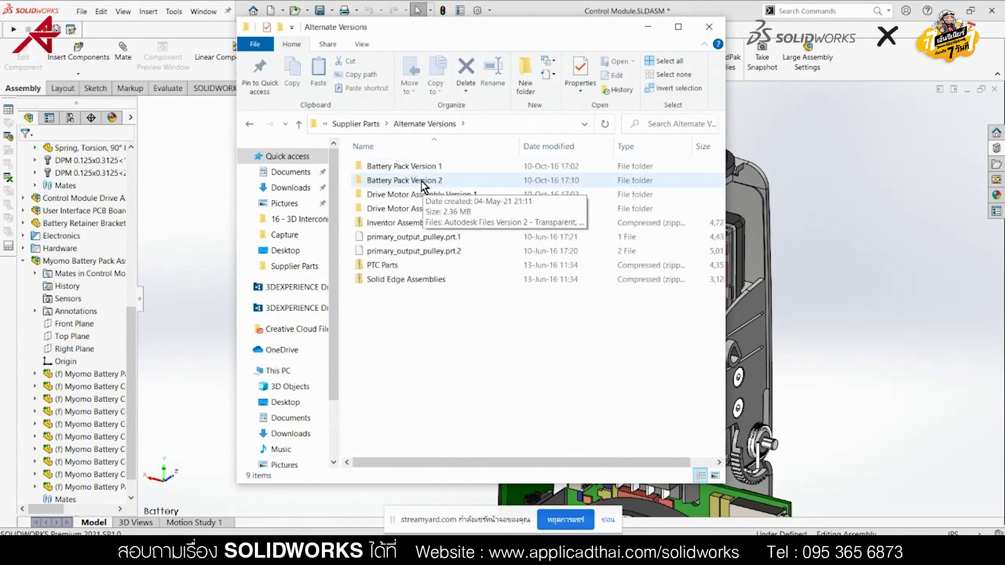
pyautogui.doubleClick(422, 181)
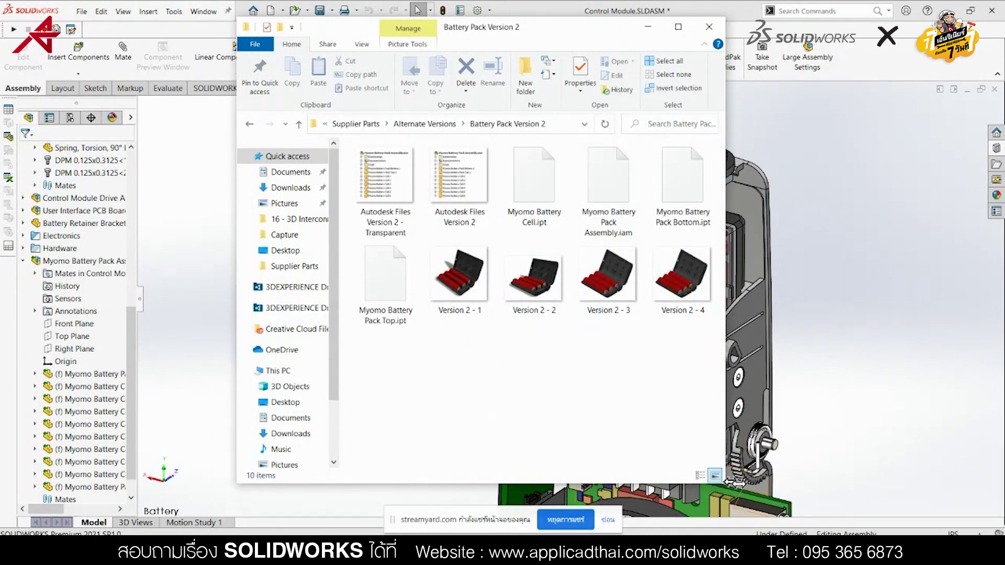
pyautogui.moveTo(734, 483); pyautogui.dragTo(920, 513)
# Cut the four Myomo battery pack files and paste them into Supplier Parts, replacing the originals
pyautogui.moveTo(743, 259); pyautogui.dragTo(531, 181)
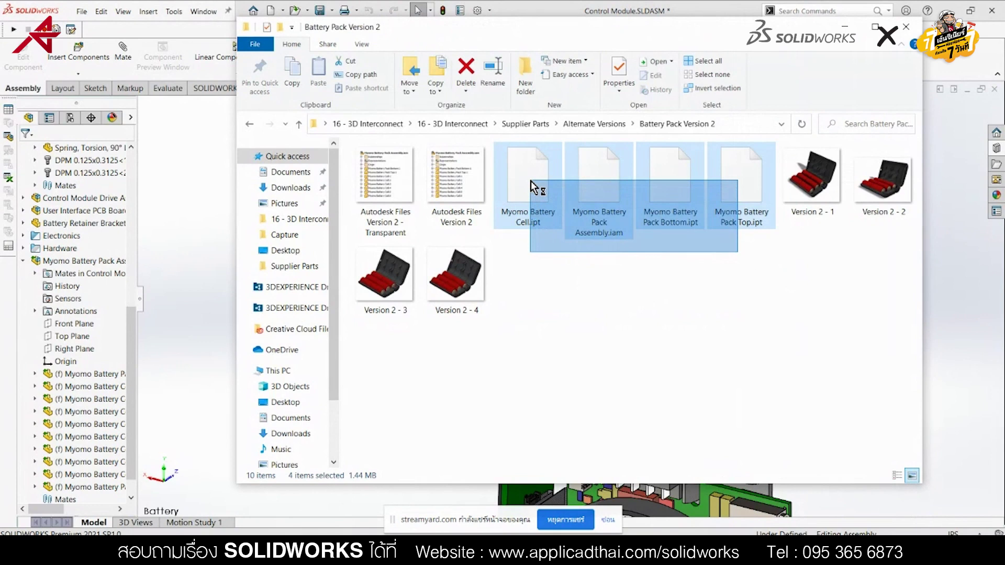
pyautogui.rightClick(531, 181)
pyautogui.click(561, 294)
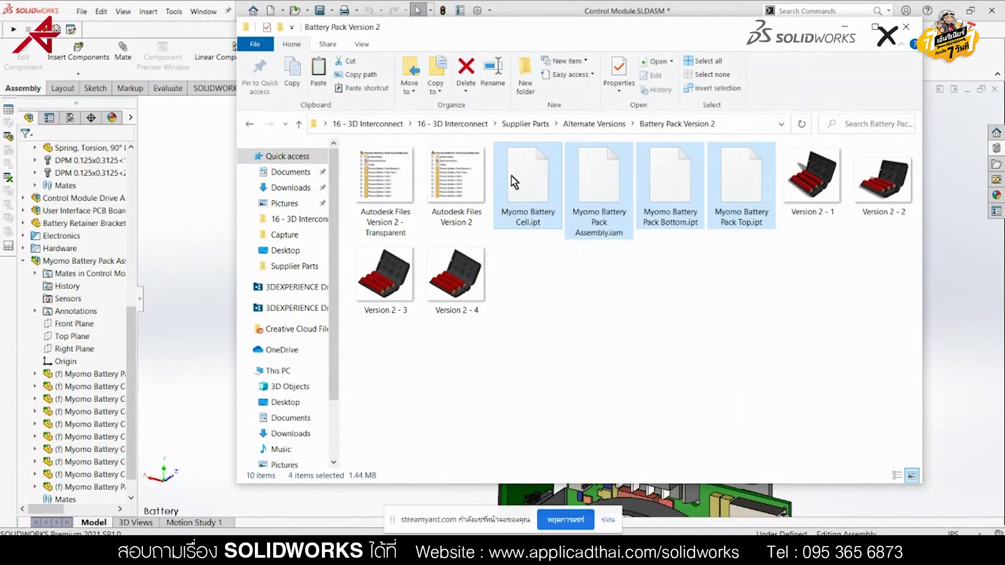
pyautogui.click(539, 125)
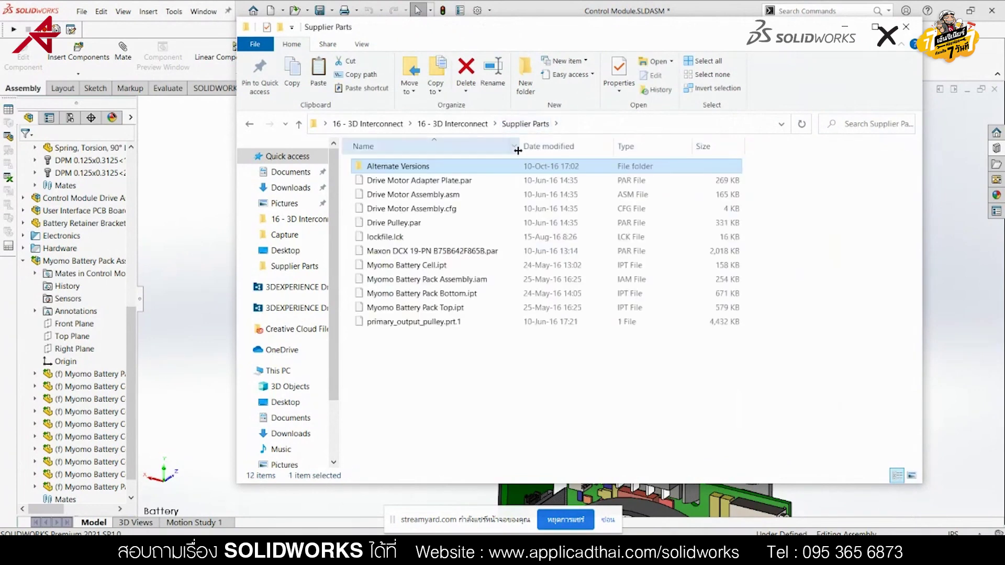
pyautogui.rightClick(397, 382)
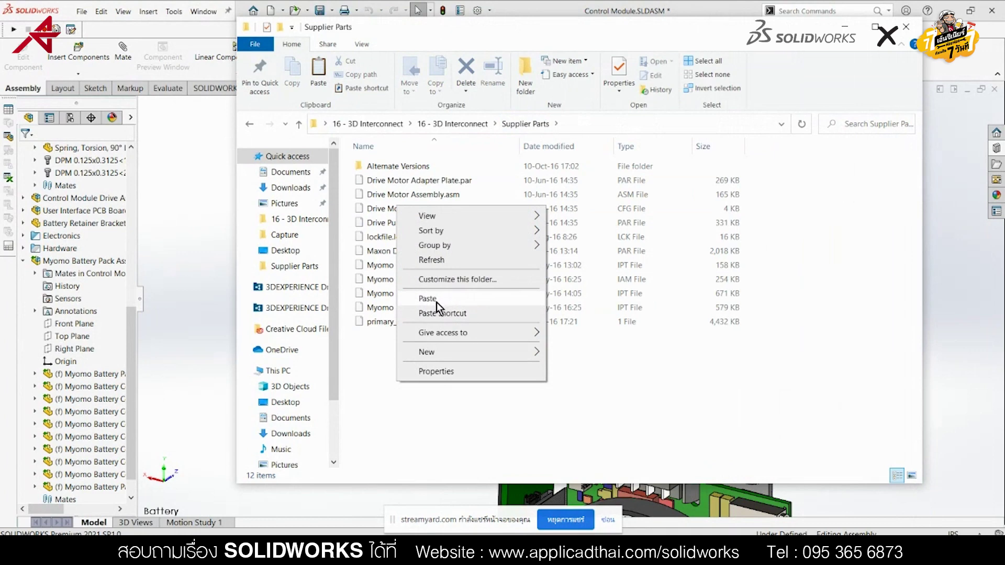
pyautogui.click(437, 303)
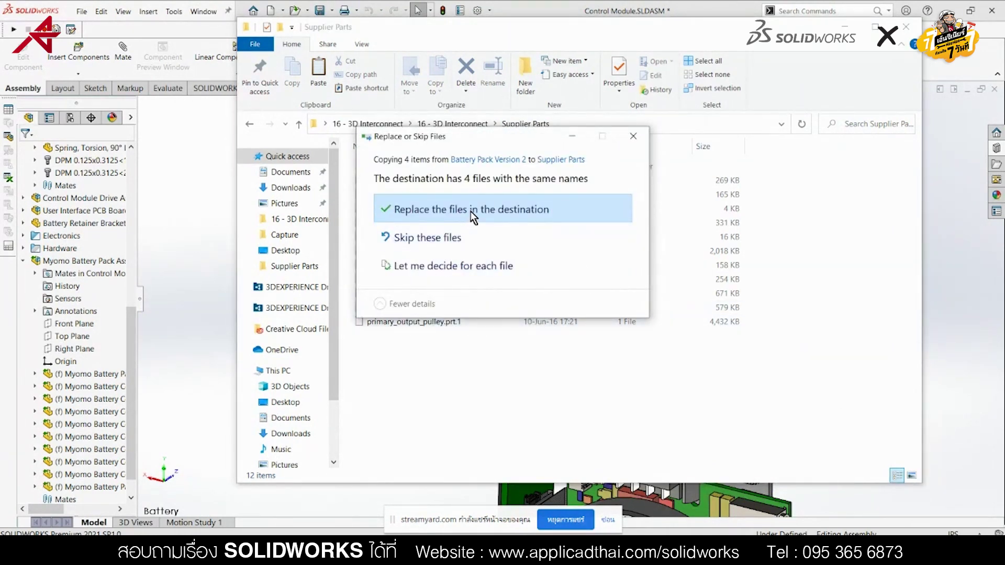
pyautogui.click(470, 210)
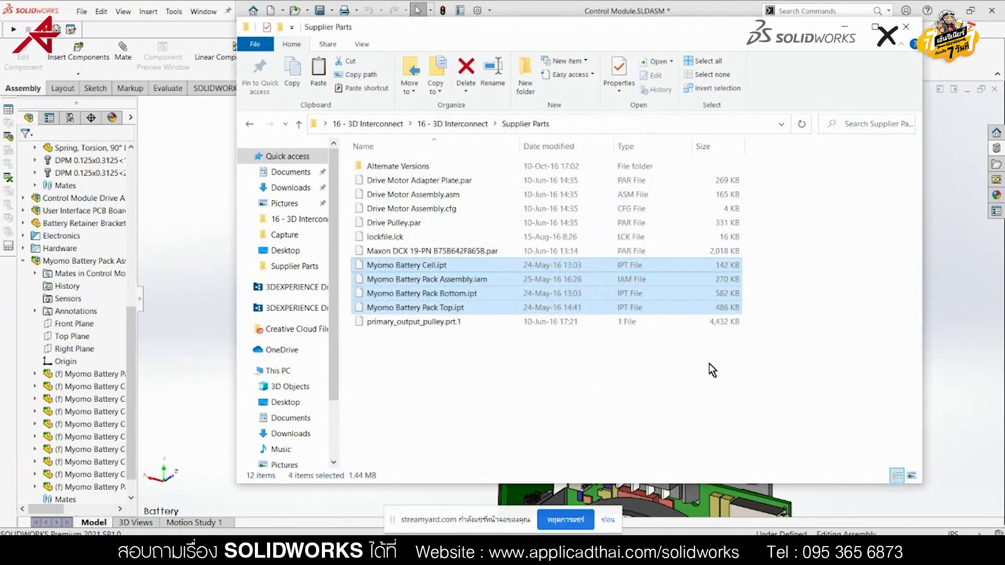
pyautogui.click(712, 398)
pyautogui.click(845, 25)
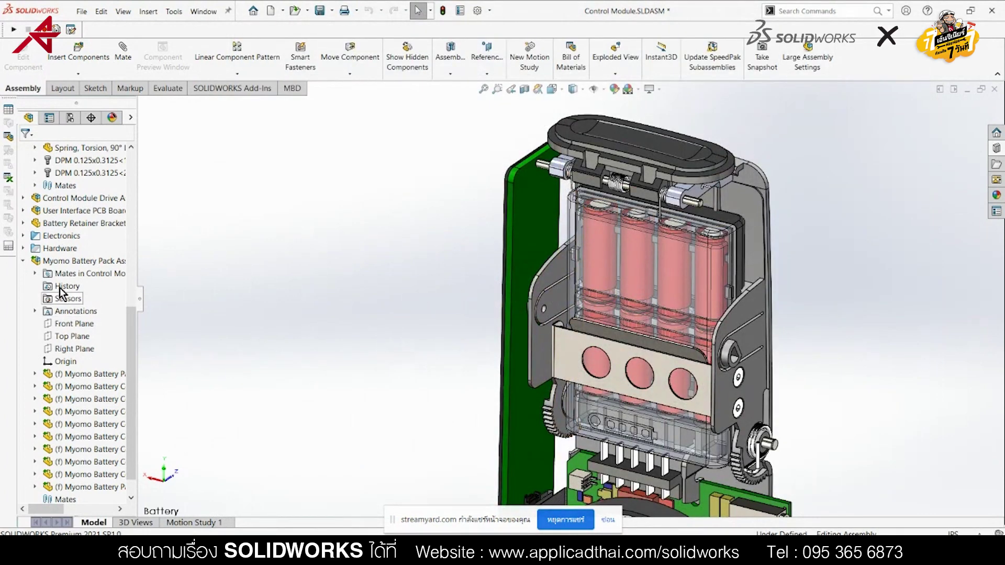
# Update the Myomo Battery Pack Assembly model and confirm the rebuild
pyautogui.click(67, 262)
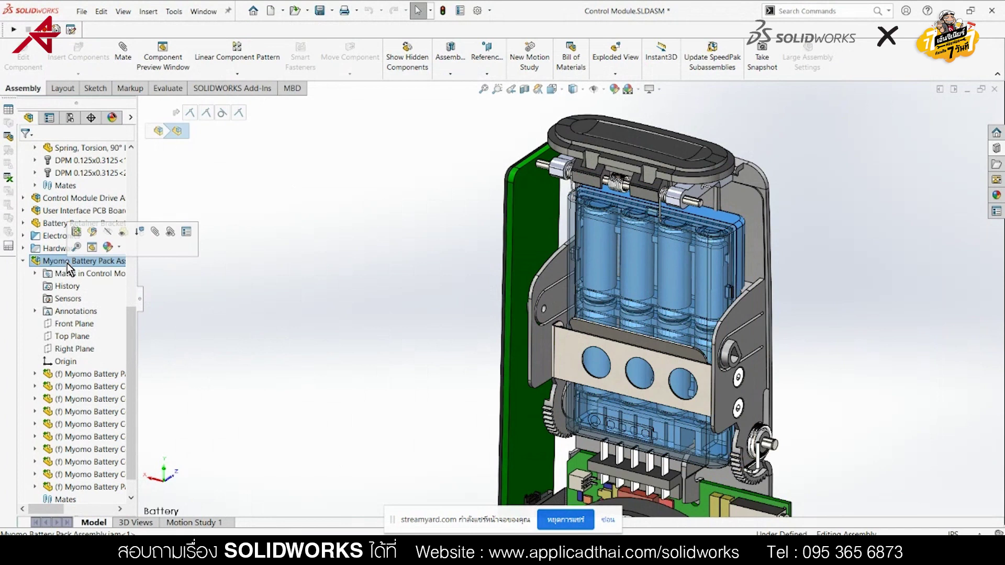
pyautogui.rightClick(67, 263)
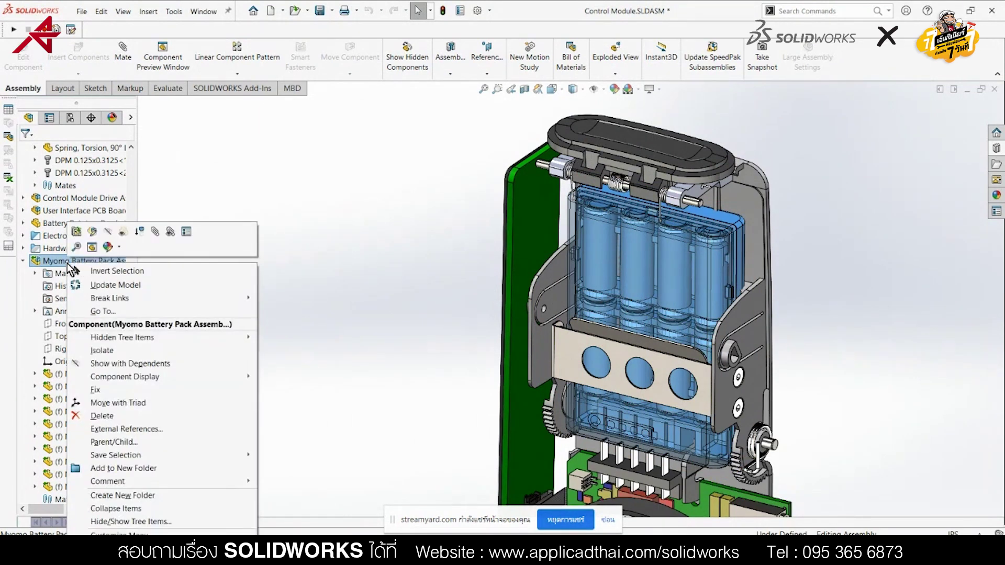
pyautogui.click(114, 287)
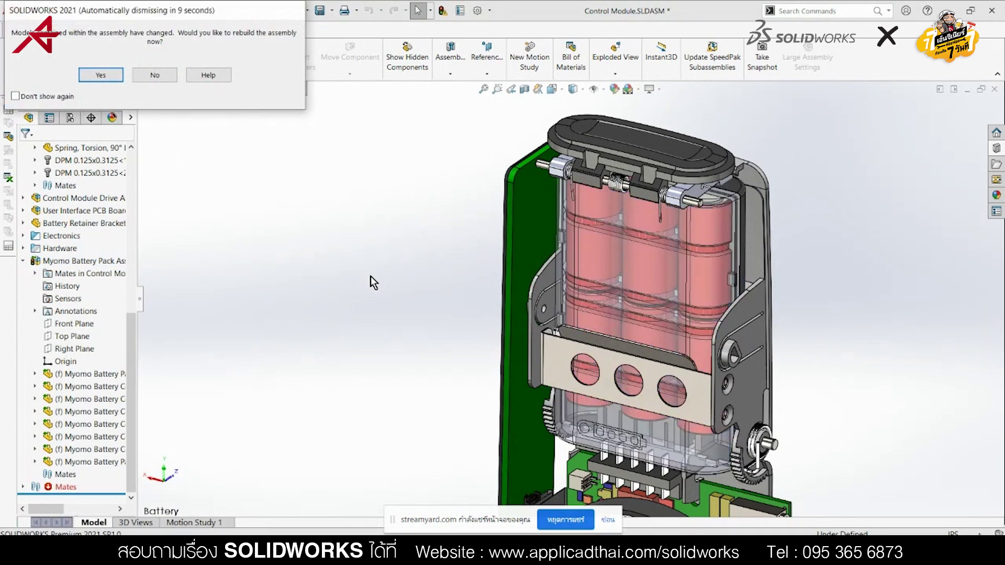
pyautogui.click(104, 76)
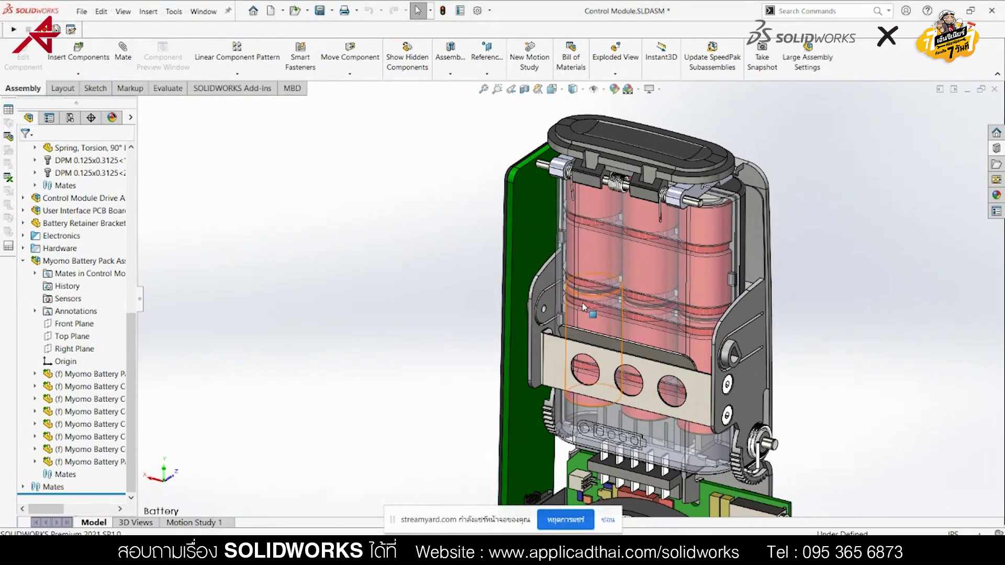
# Check the retainer bracket, restore the saved Battery view, and switch back to PowerPoint
pyautogui.click(597, 357)
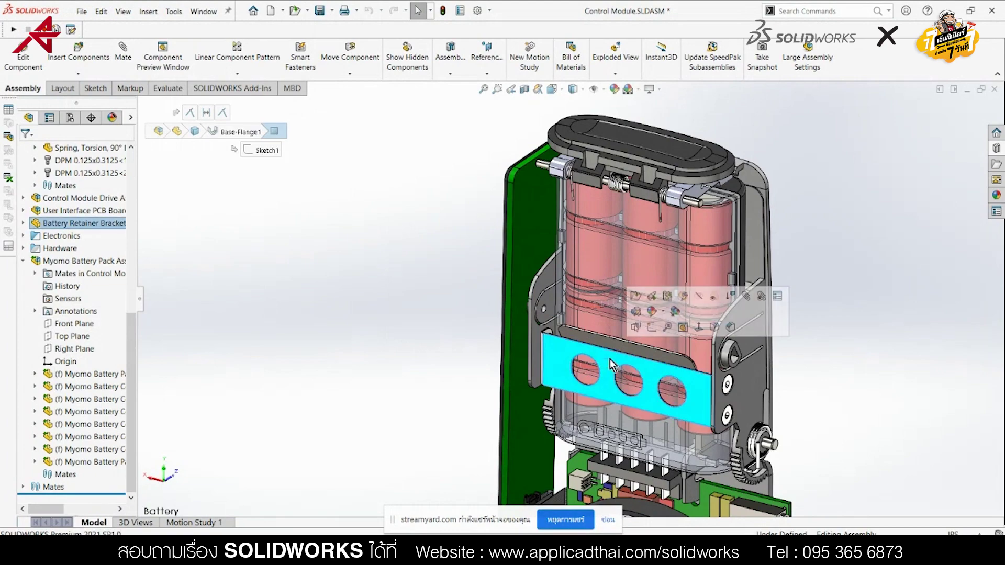
pyautogui.click(698, 326)
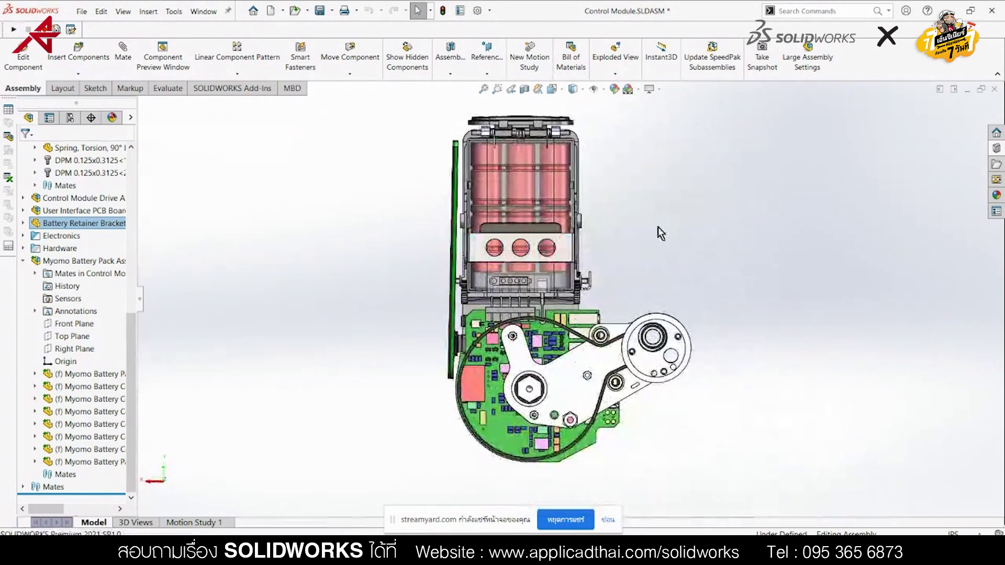
pyautogui.click(658, 228)
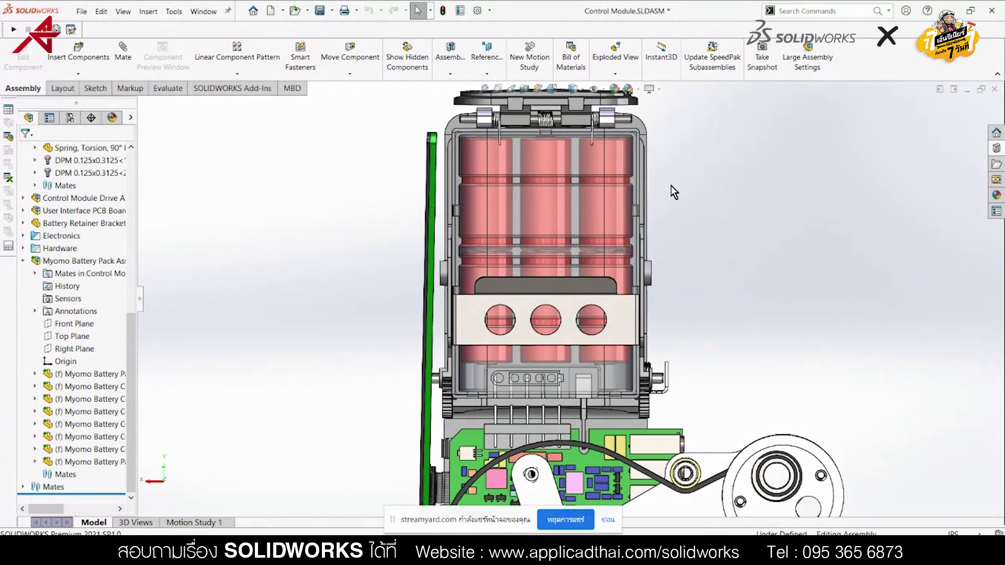
pyautogui.press('space')
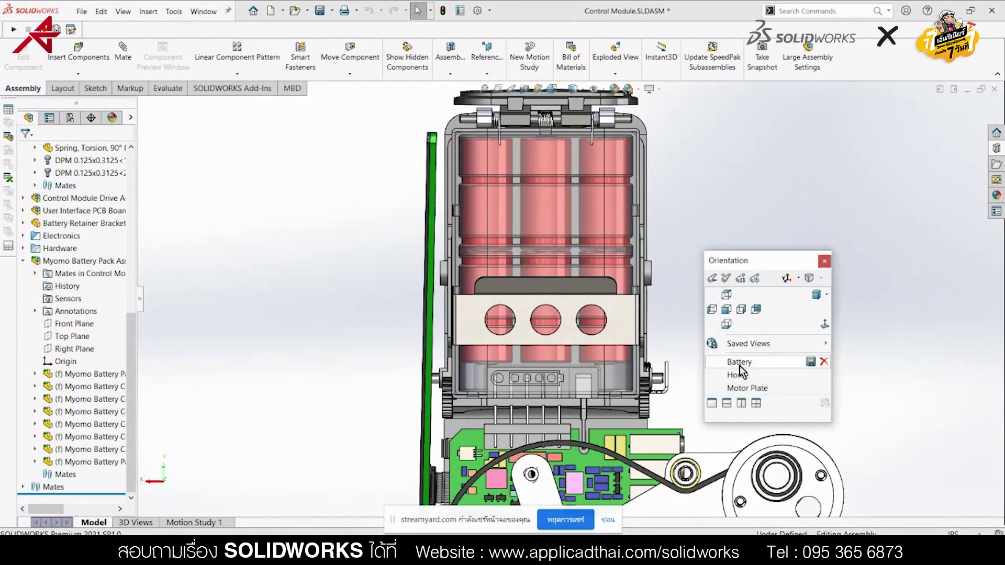
pyautogui.click(739, 362)
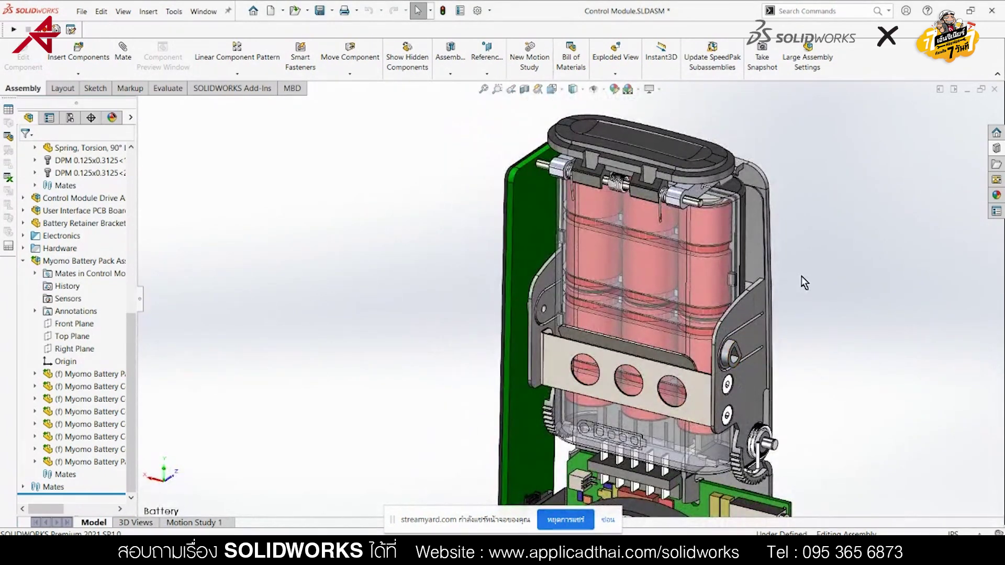
pyautogui.hotkey('alt', 'Tab')
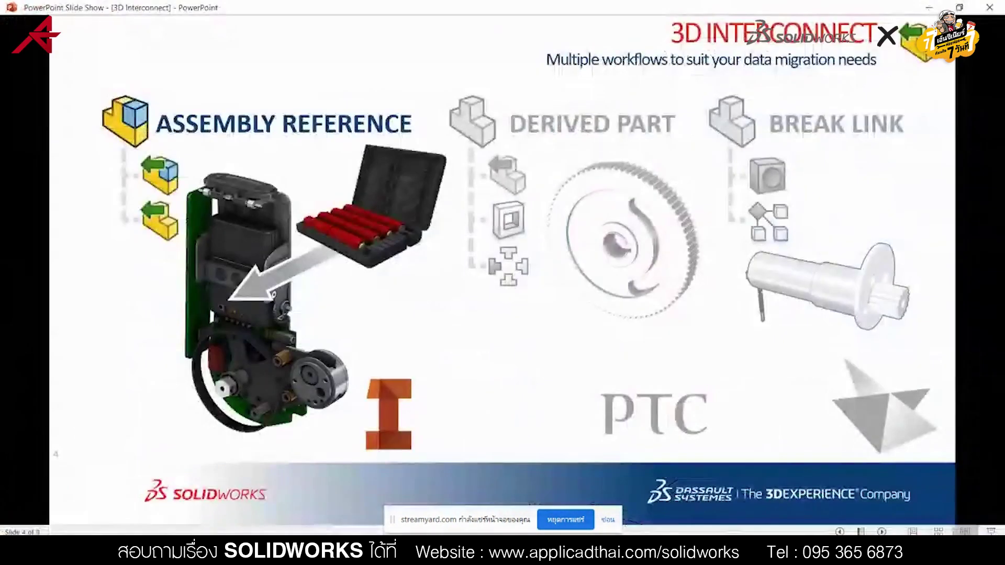
# Advance the 3D Interconnect show to slide 6 (Derived Part), then go back to SOLIDWORKS
pyautogui.click(441, 339)
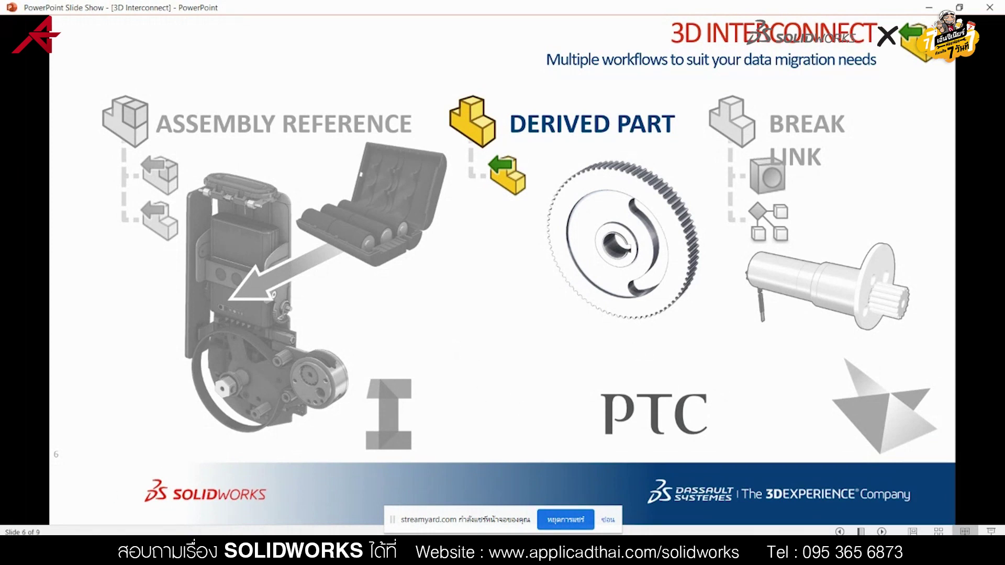
pyautogui.click(178, 471)
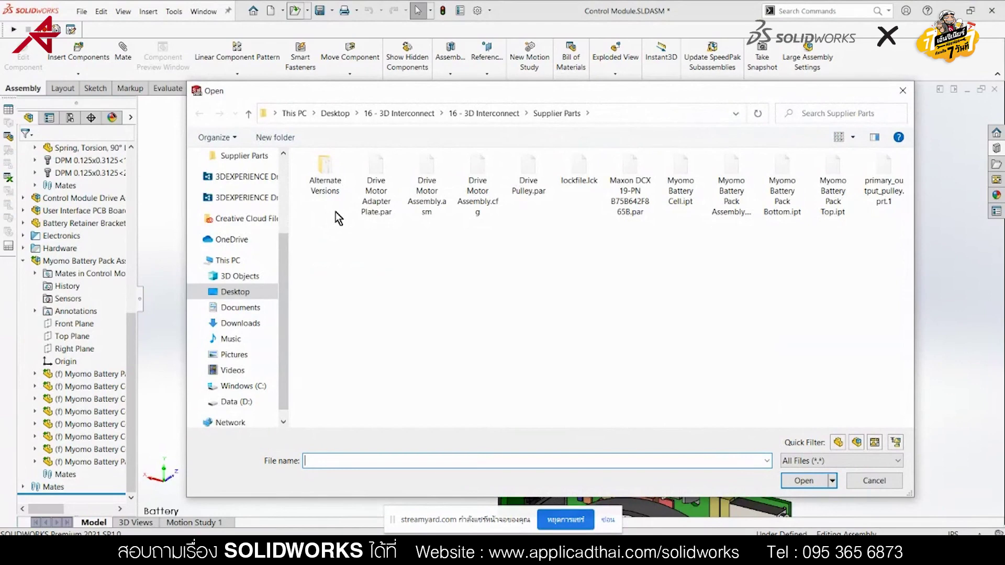
# Filter the Open dialog to PTC Creo Files and open primary_output_pulley.prt.1
pyautogui.click(829, 462)
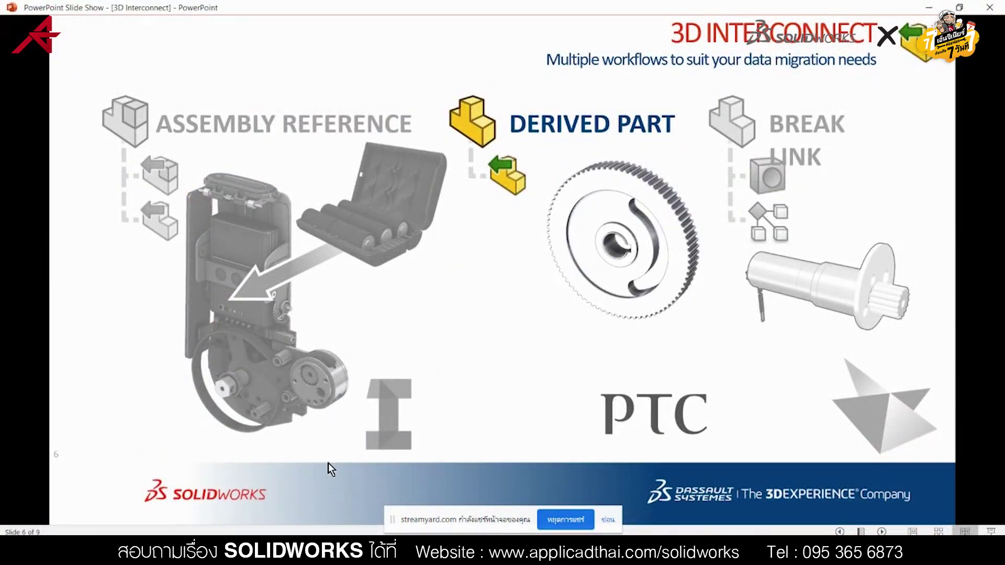
pyautogui.hotkey('alt', 'Tab')
pyautogui.click(826, 461)
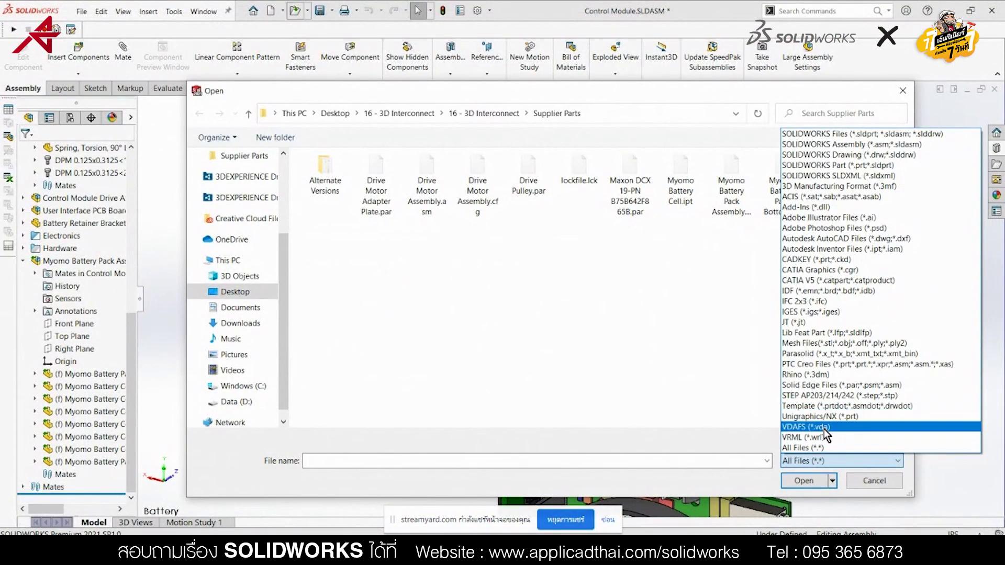
pyautogui.click(674, 399)
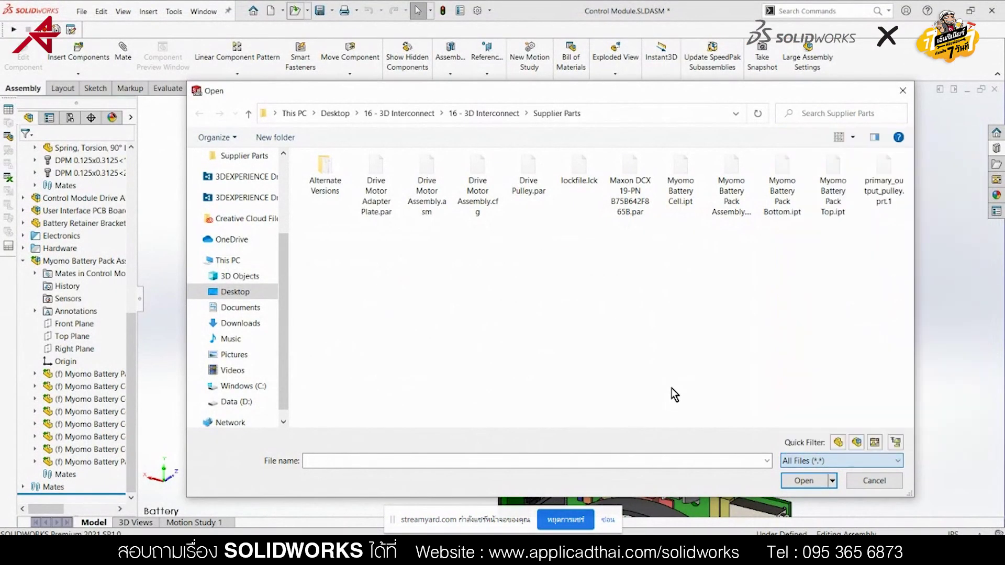
pyautogui.click(806, 462)
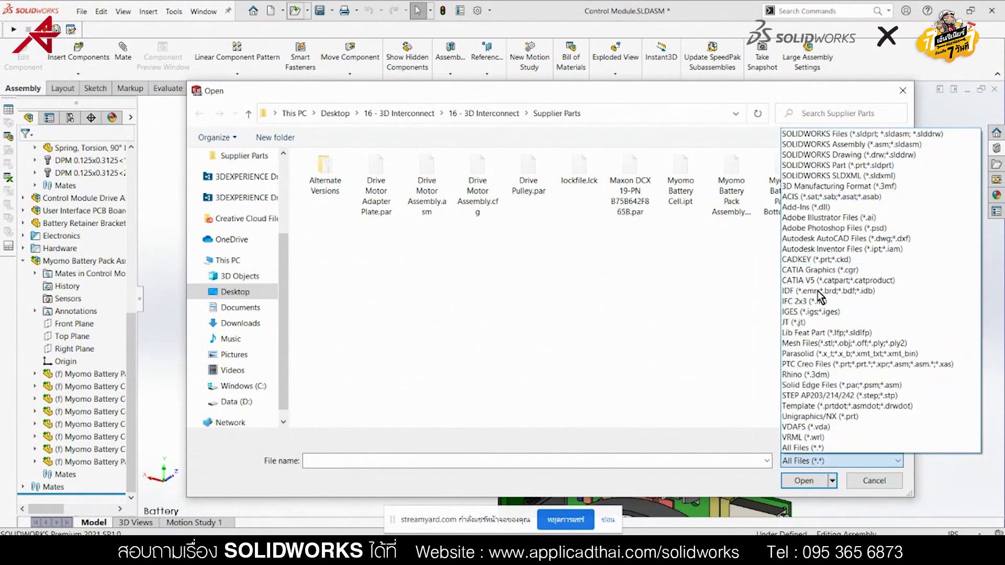
pyautogui.click(830, 365)
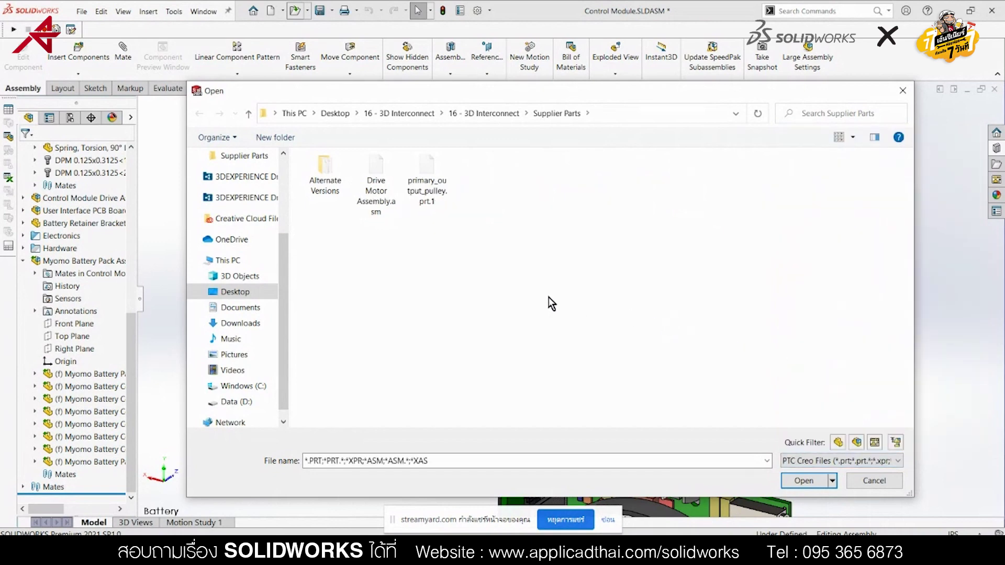
pyautogui.doubleClick(439, 184)
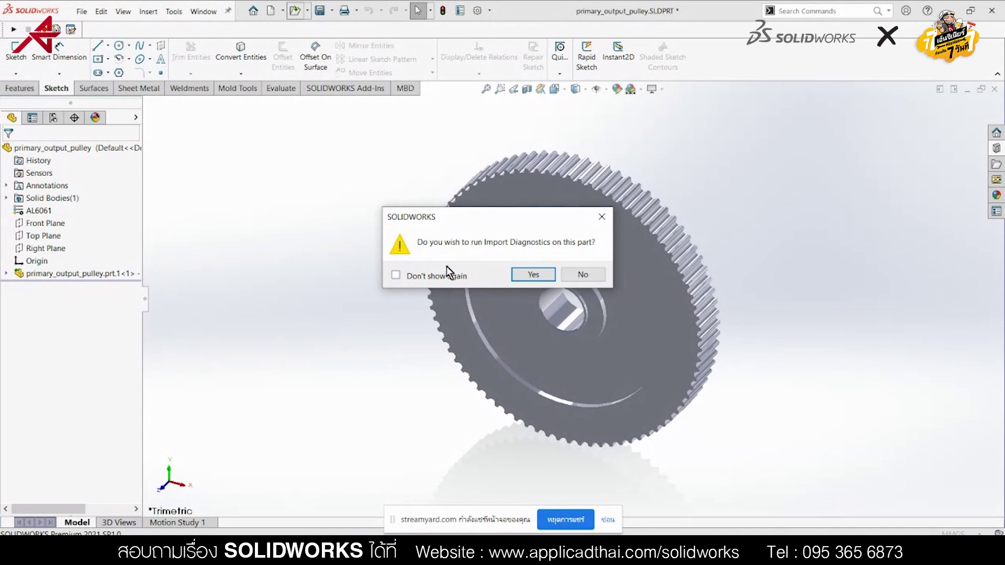
# Run Import Diagnostics on the pulley and display it Shaded With Edges
pyautogui.click(533, 276)
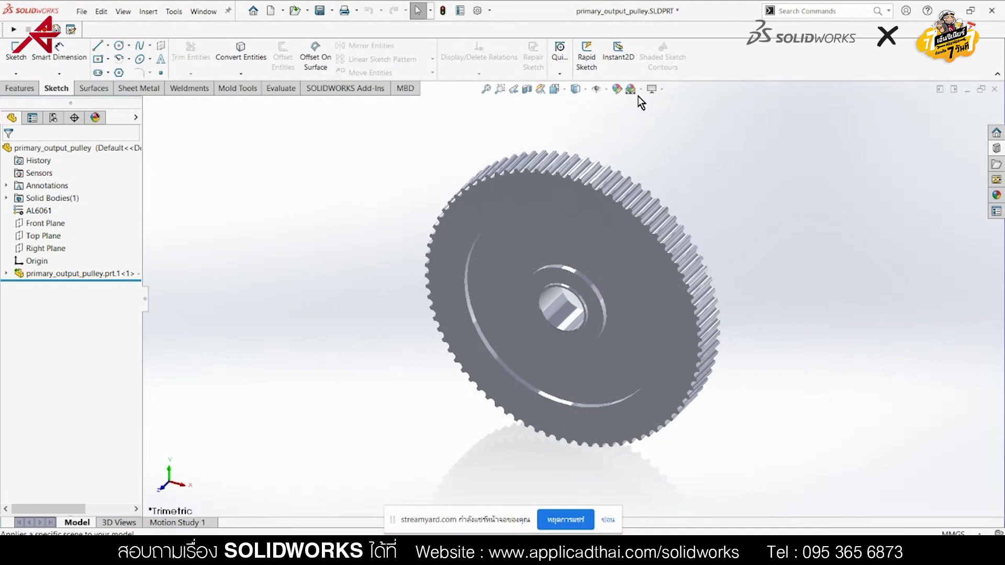
pyautogui.click(587, 90)
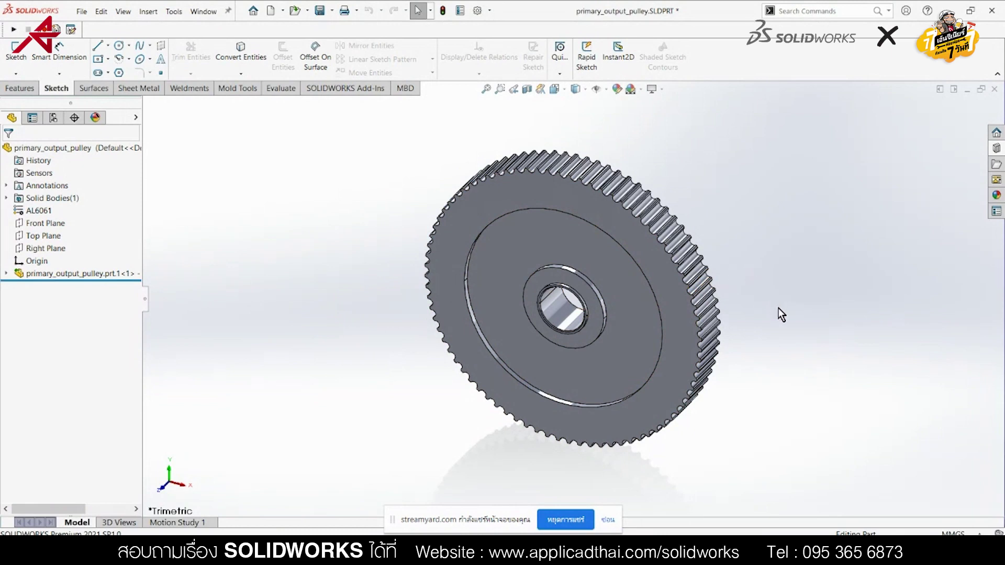
pyautogui.keyDown('ctrl'); pyautogui.moveTo(765, 316); pyautogui.dragTo(715, 322, button='middle'); pyautogui.keyUp('ctrl')
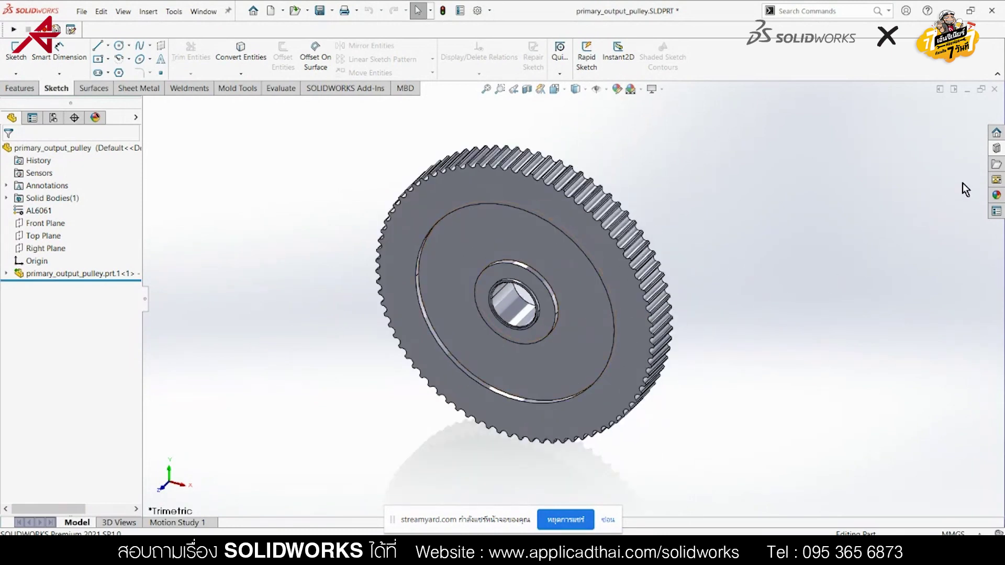
pyautogui.click(995, 152)
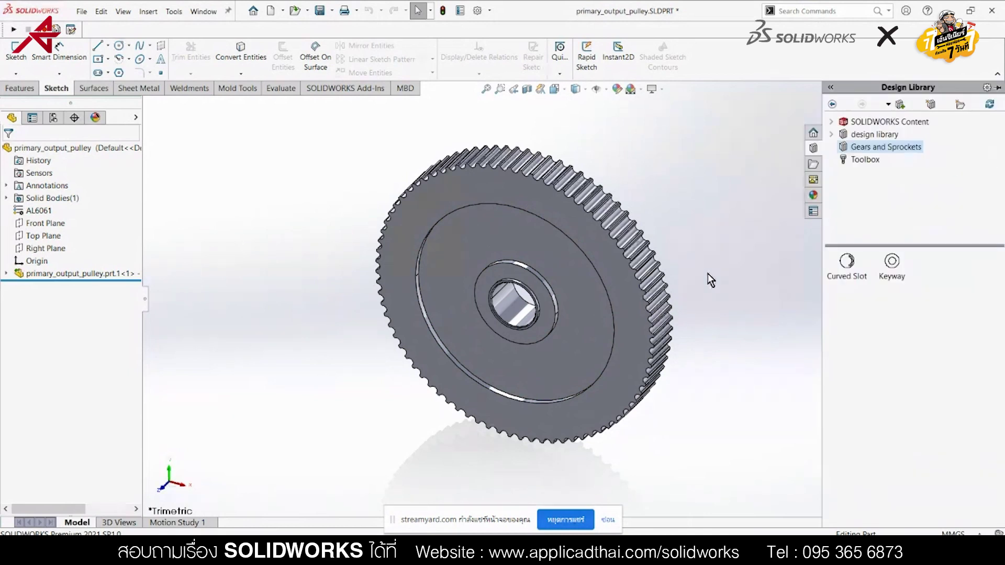
# Cut a 4 mm by 2 mm Keyway library feature into the pulley bore
pyautogui.scroll(-2, 579, 335)
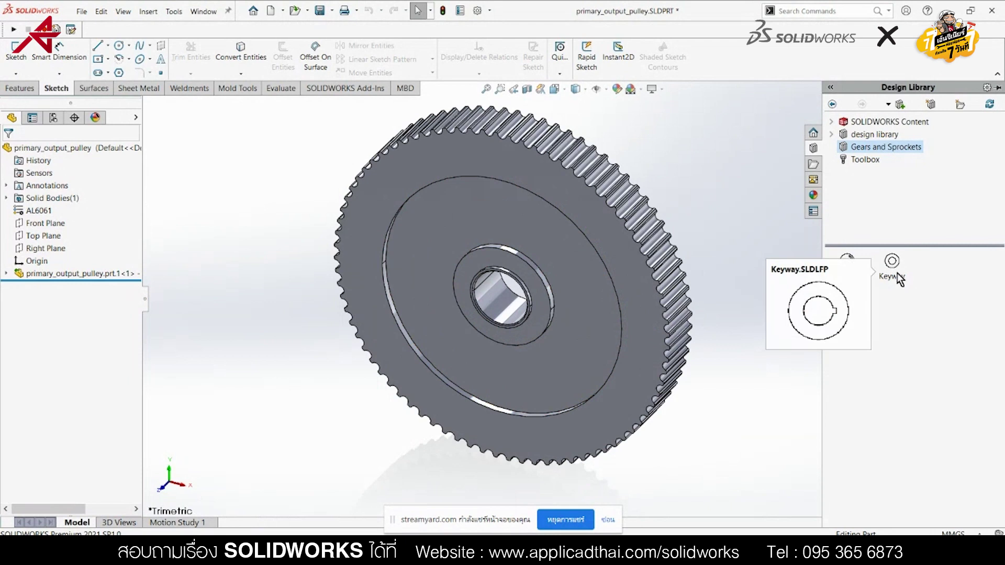
pyautogui.moveTo(899, 273); pyautogui.dragTo(535, 311)
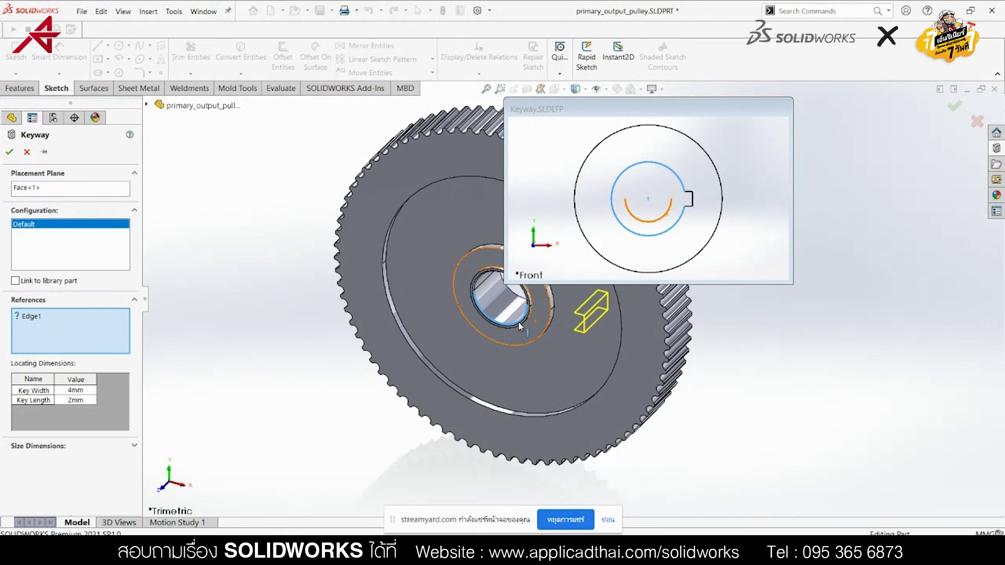
pyautogui.click(519, 325)
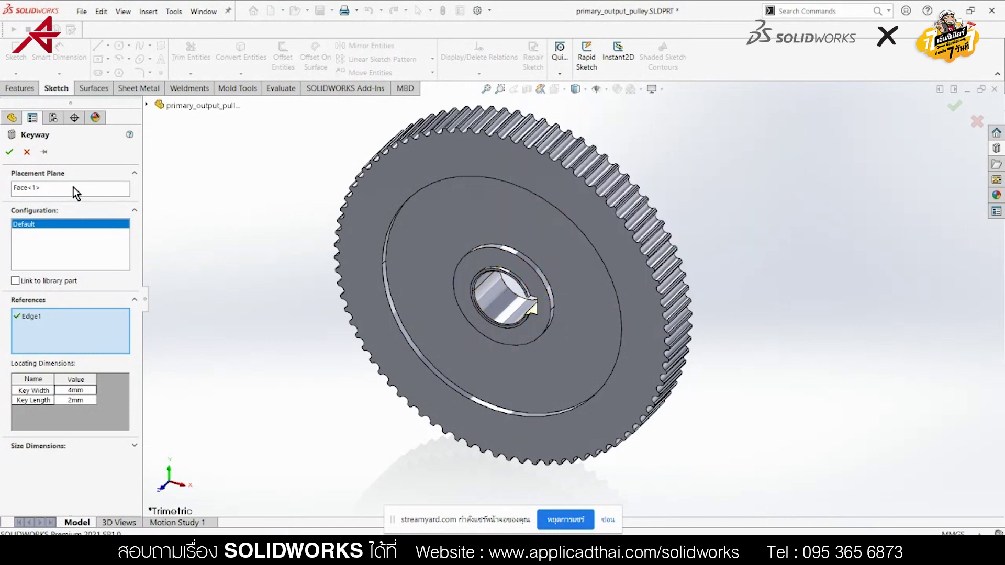
pyautogui.click(9, 152)
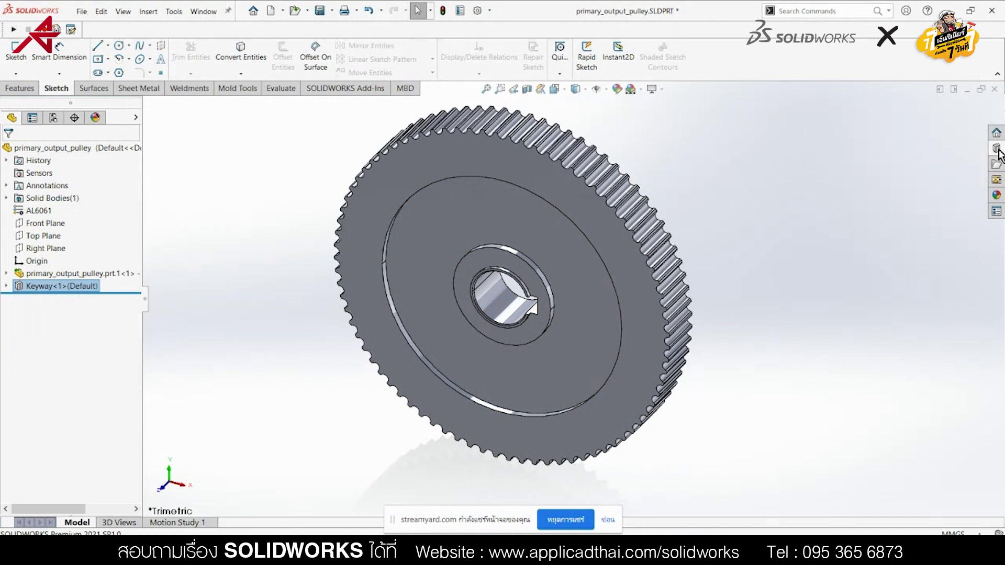
pyautogui.click(997, 149)
pyautogui.moveTo(848, 265)
pyautogui.mouseDown()
pyautogui.moveTo(547, 369)
pyautogui.moveTo(702, 309)
pyautogui.mouseUp()
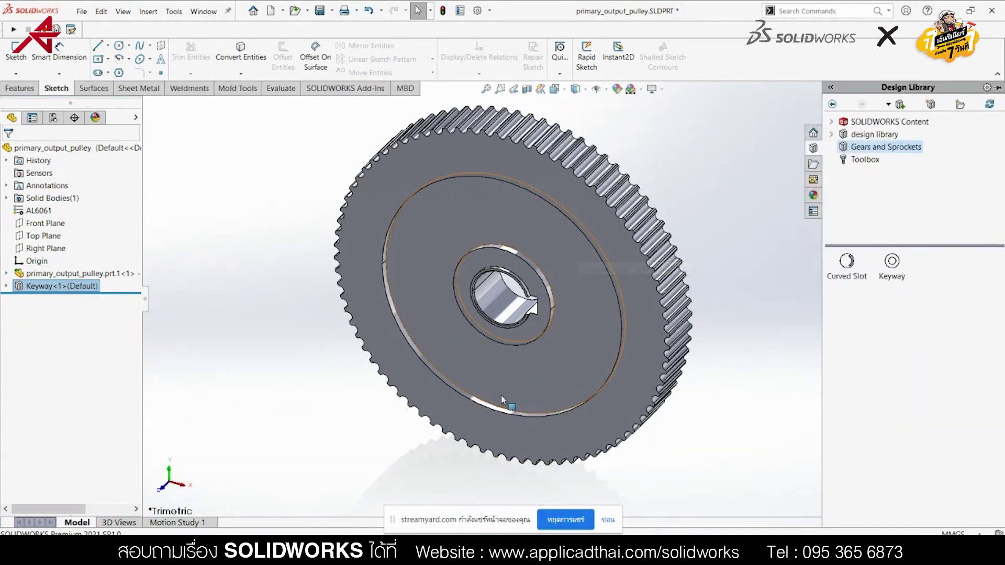
# Add a Curved Slot library feature around the pulley hub, referencing its circular edge
pyautogui.moveTo(847, 261); pyautogui.dragTo(586, 338)
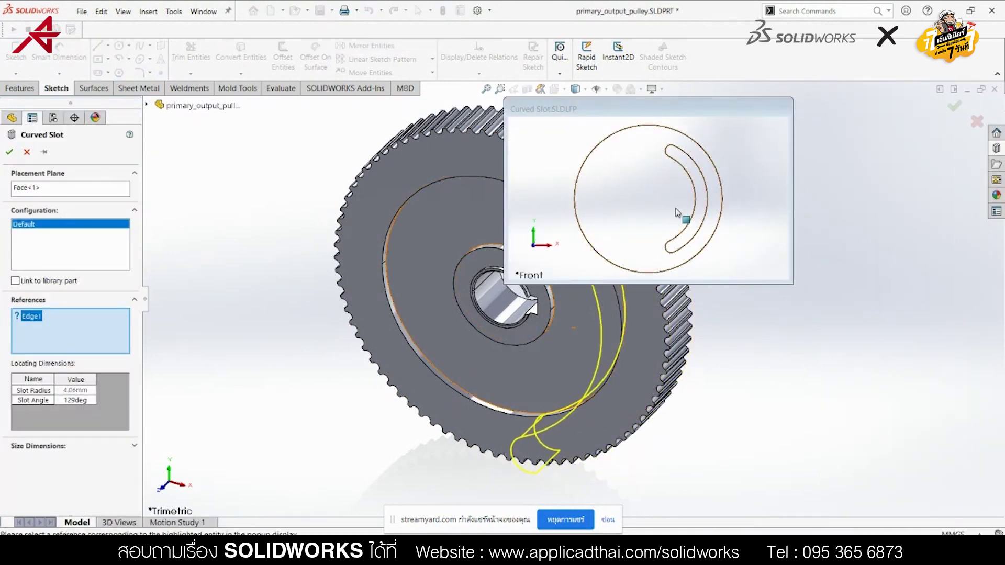
pyautogui.click(486, 411)
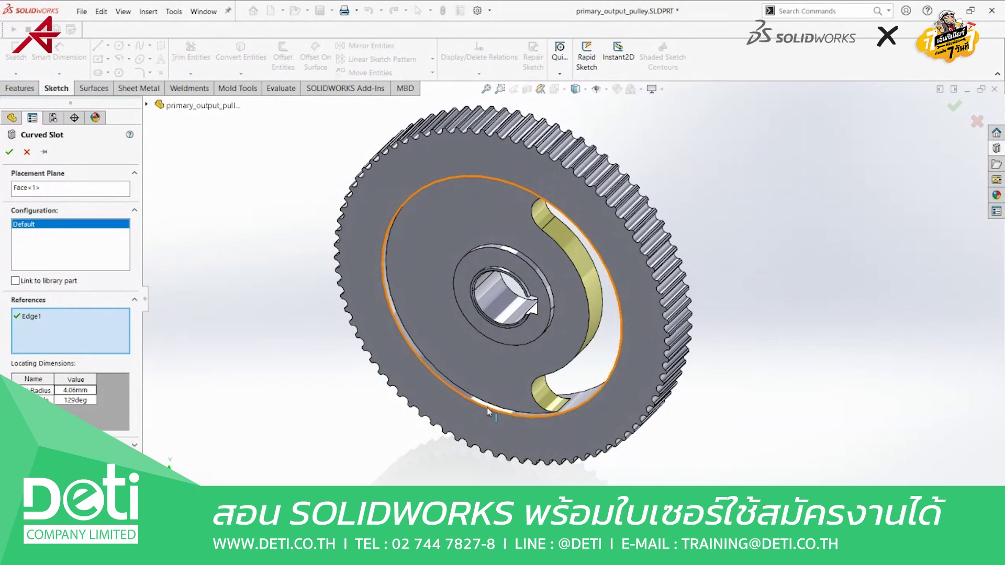
pyautogui.click(10, 153)
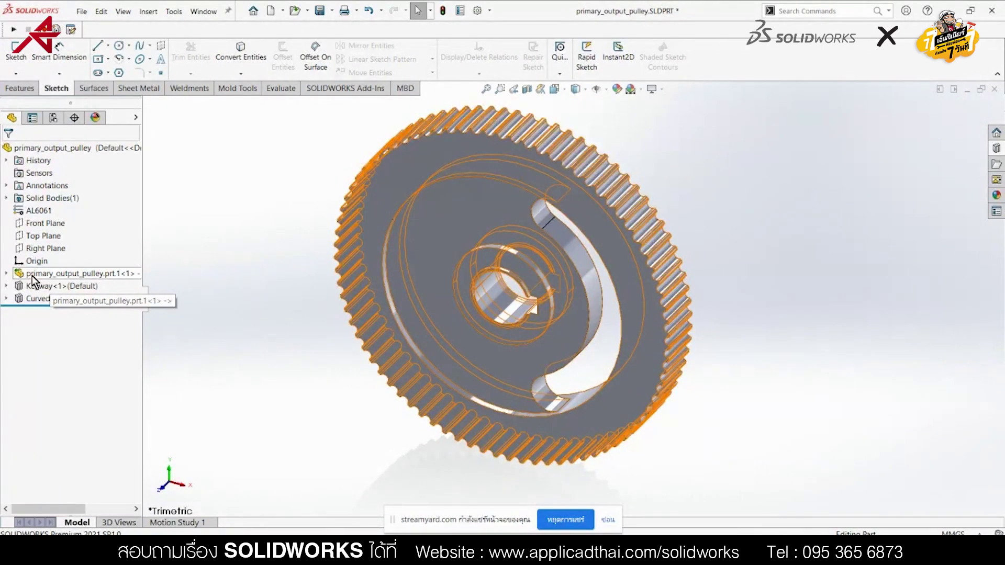
# Save the pulley part and tile it beside the Control Module assembly
pyautogui.click(317, 12)
pyautogui.click(600, 457)
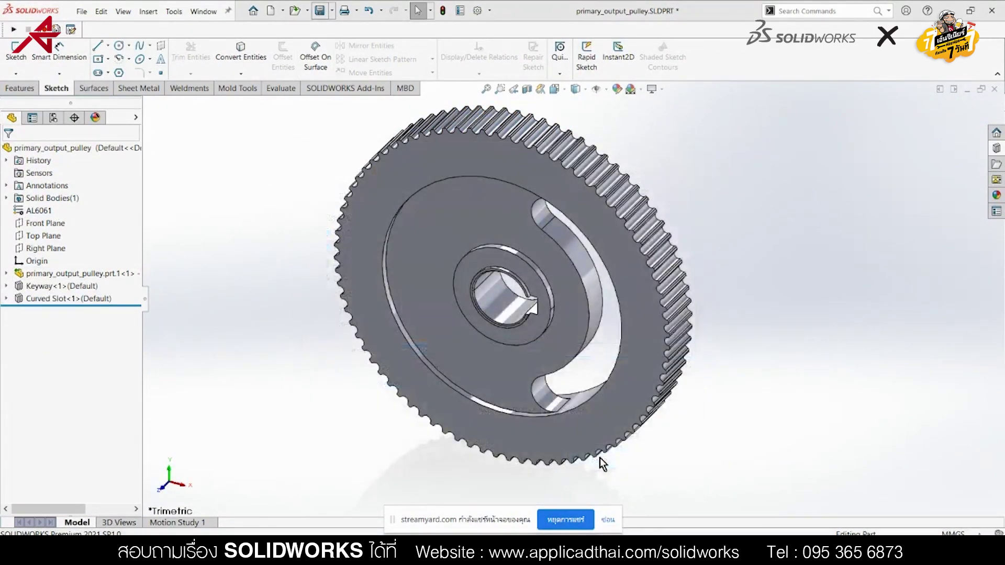
pyautogui.click(938, 90)
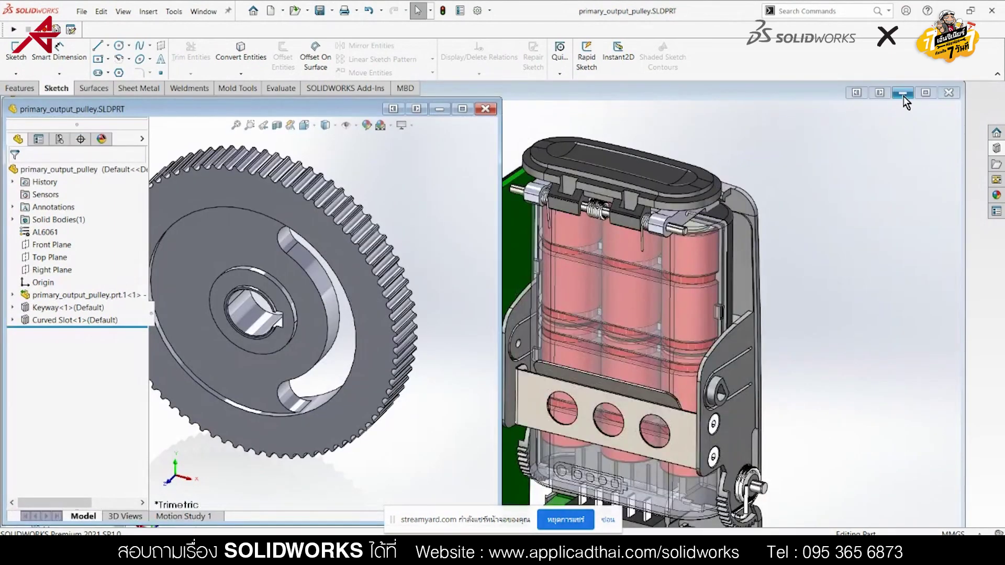
# Drag the slotted pulley from its window onto the drive shaft in the Control Module assembly
pyautogui.click(880, 93)
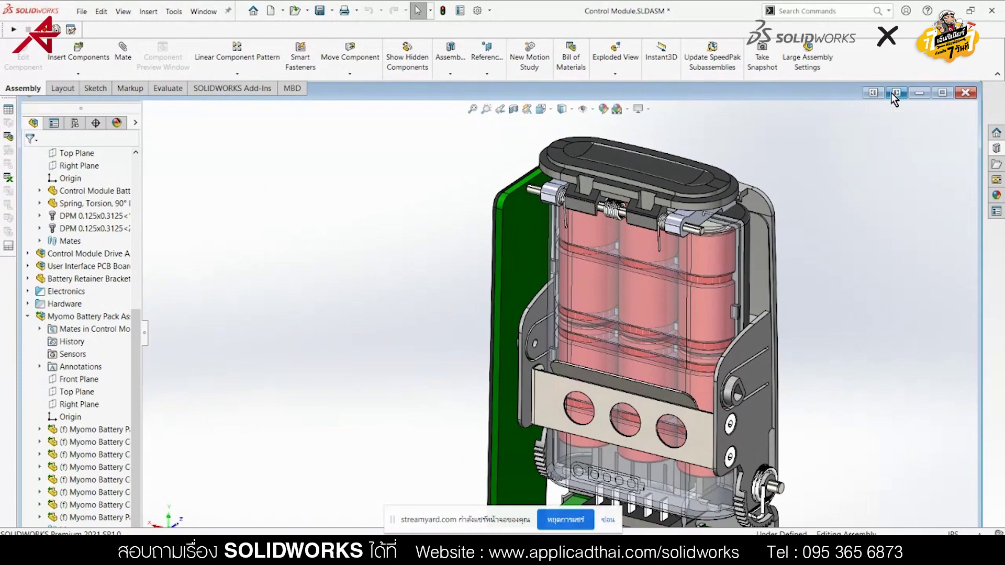
pyautogui.click(892, 93)
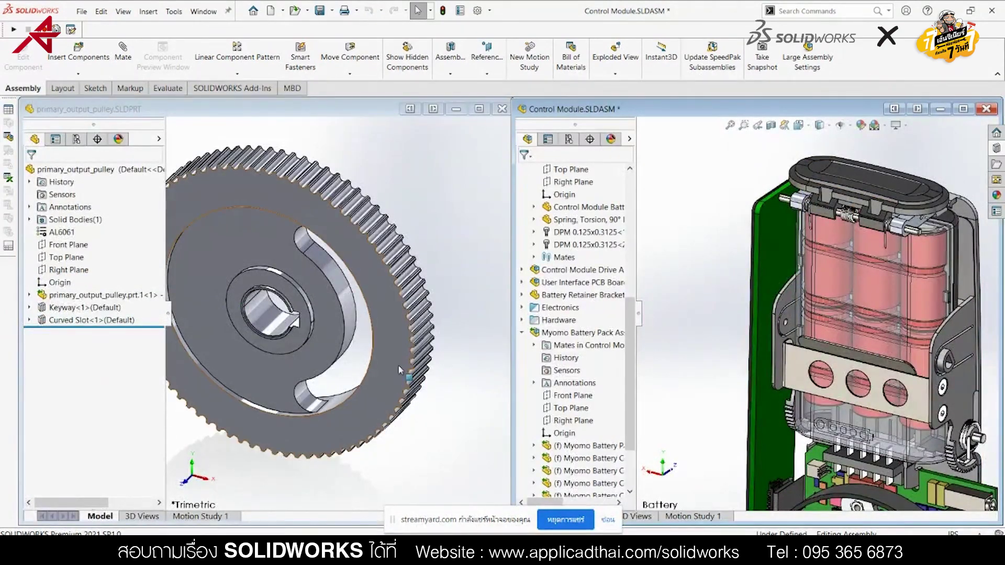
pyautogui.click(457, 320)
pyautogui.moveTo(457, 321); pyautogui.dragTo(836, 400, button='middle')
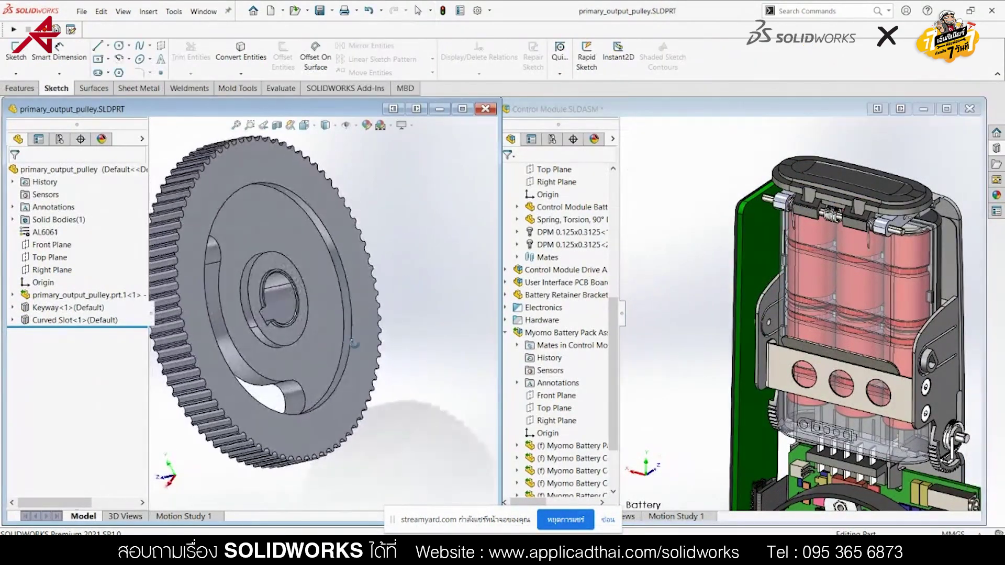
pyautogui.scroll(-3, 836, 403)
pyautogui.scroll(-2, 835, 429)
pyautogui.scroll(-3, 833, 455)
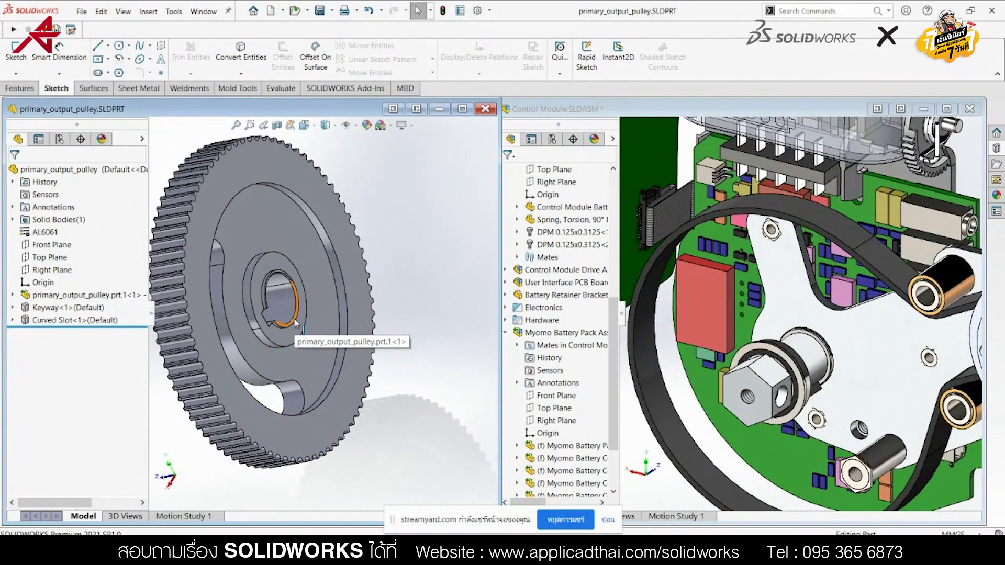
pyautogui.moveTo(503, 376); pyautogui.dragTo(837, 371)
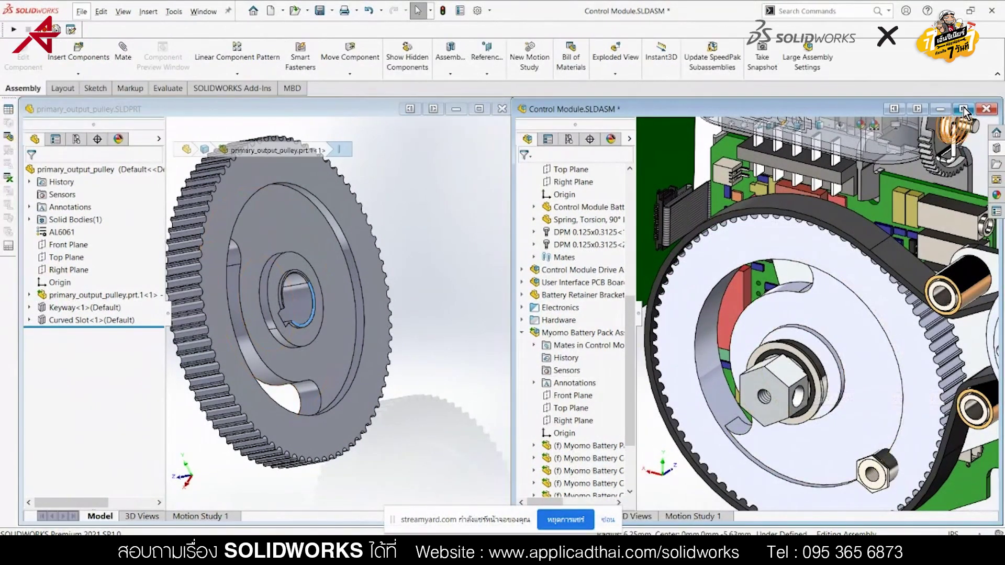
# Maximize the assembly and rotate the pulley about its shaft
pyautogui.click(961, 109)
pyautogui.scroll(3, 516, 251)
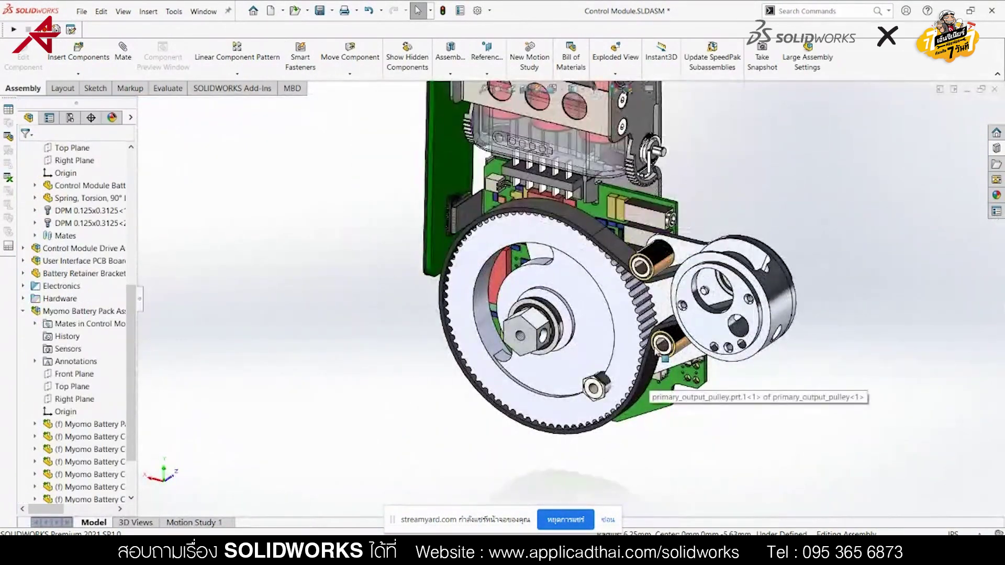
pyautogui.click(625, 338)
pyautogui.moveTo(626, 338); pyautogui.dragTo(518, 432)
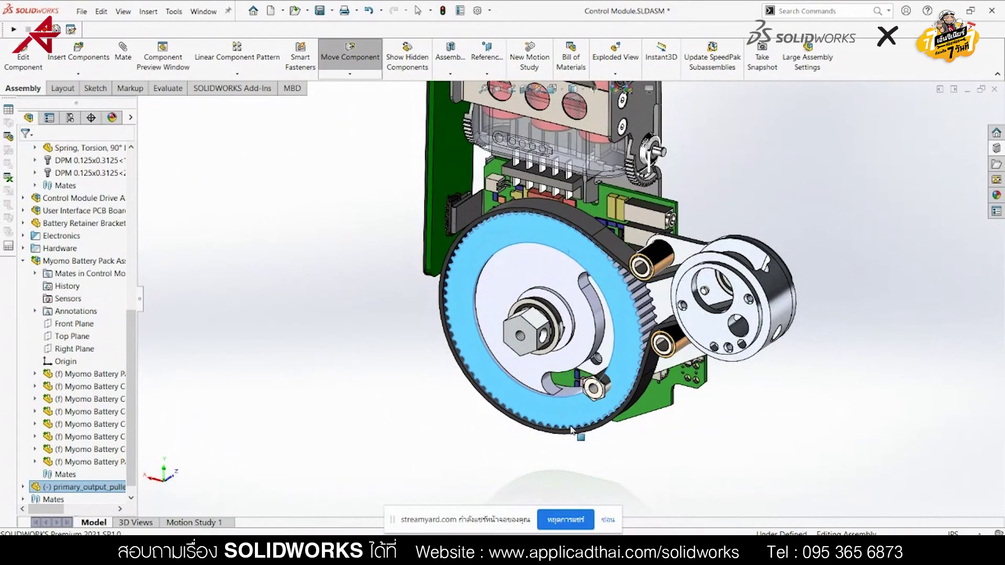
pyautogui.press('Escape')
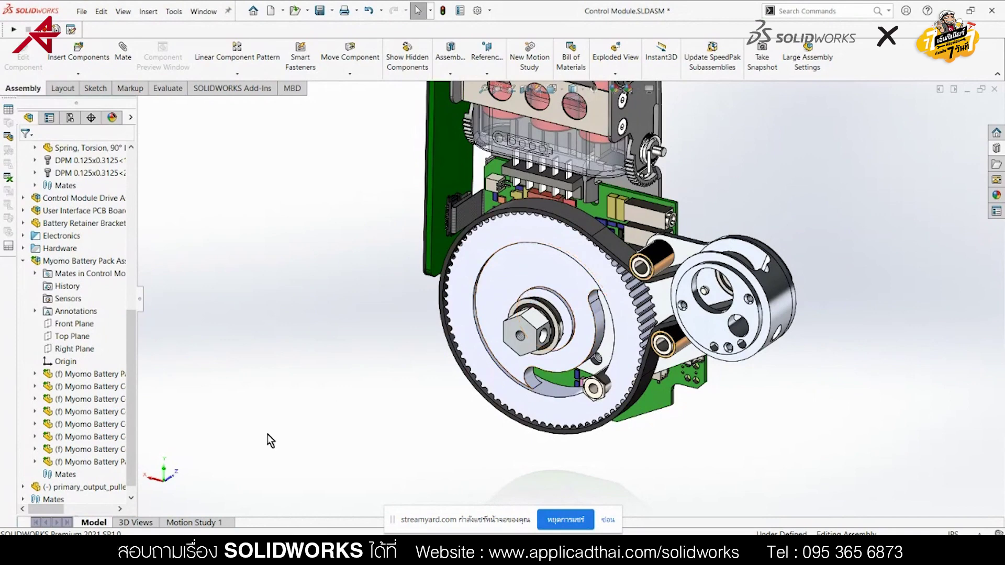
pyautogui.click(178, 471)
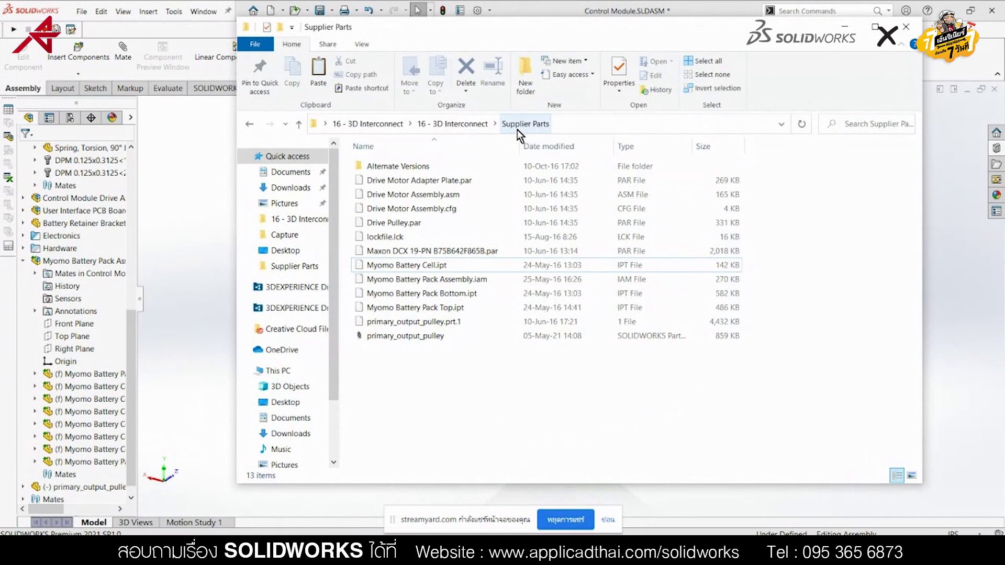
# Copy primary_output_pulley.prt.2 from Alternate Versions into Supplier Parts, then minimize Explorer
pyautogui.doubleClick(378, 167)
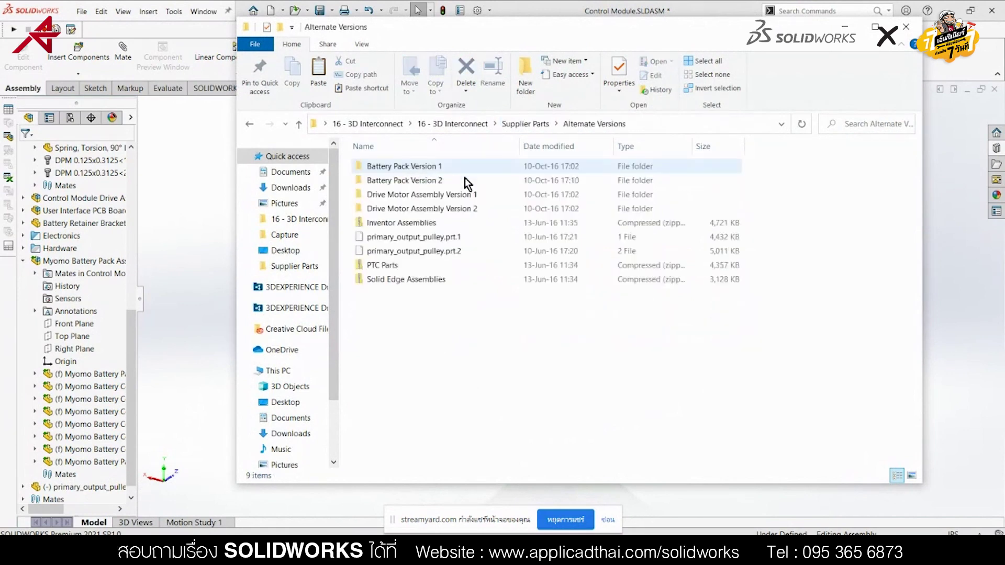
pyautogui.click(448, 252)
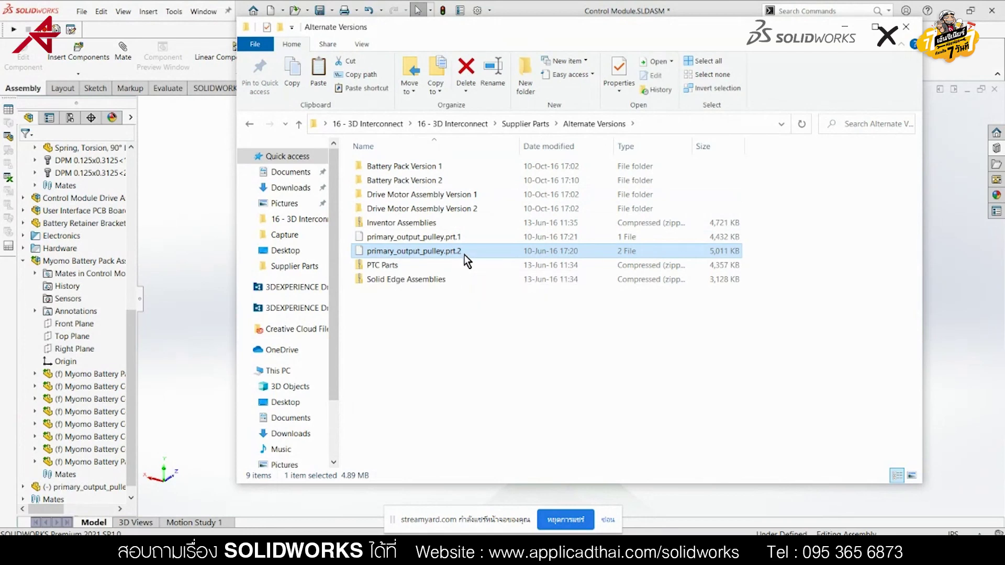
pyautogui.click(524, 125)
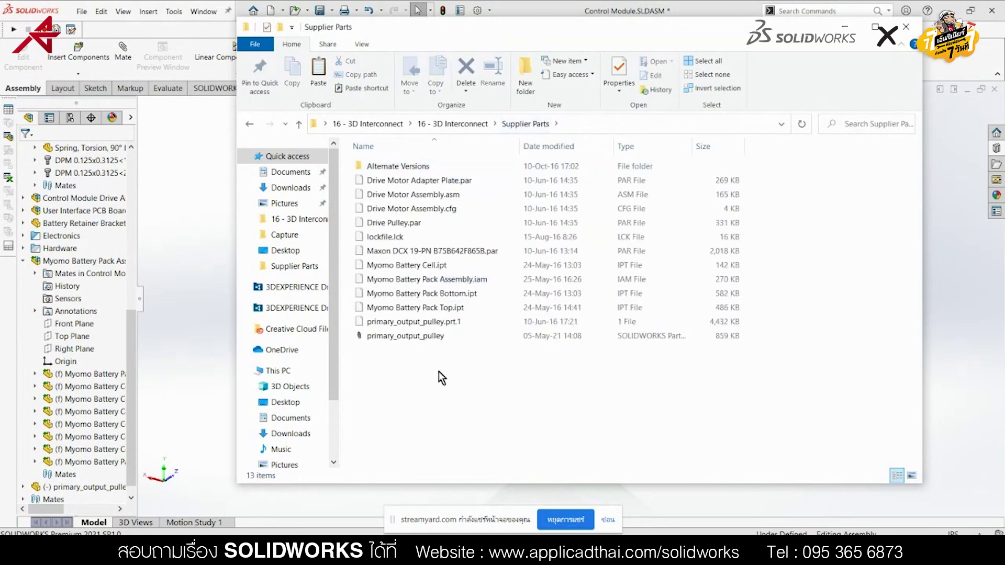
pyautogui.hotkey('ctrl', 'v')
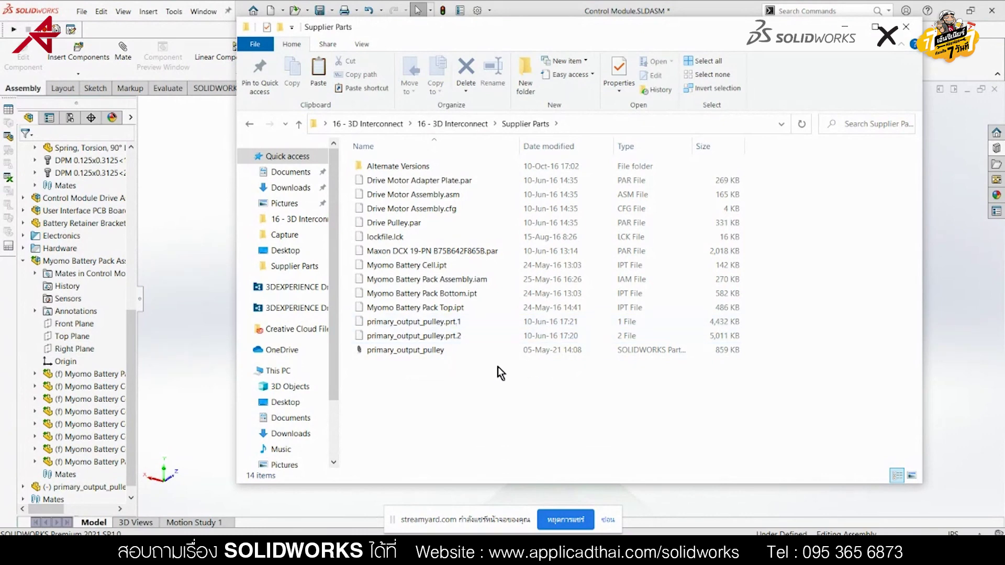
pyautogui.click(845, 27)
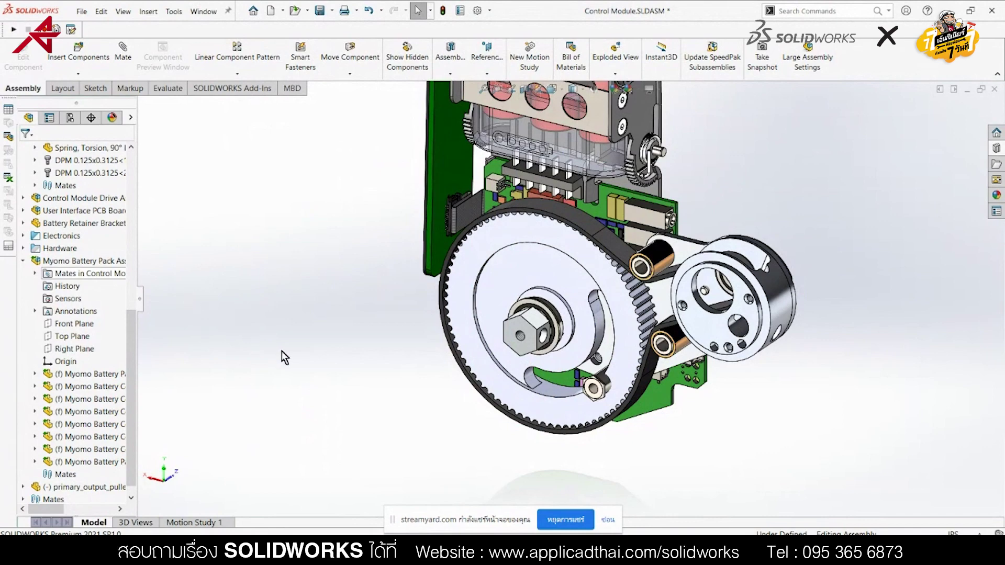
# Run Update Model on the pulley part's linked primary_output_pulley.prt.1 feature to load prt.2
pyautogui.click(204, 11)
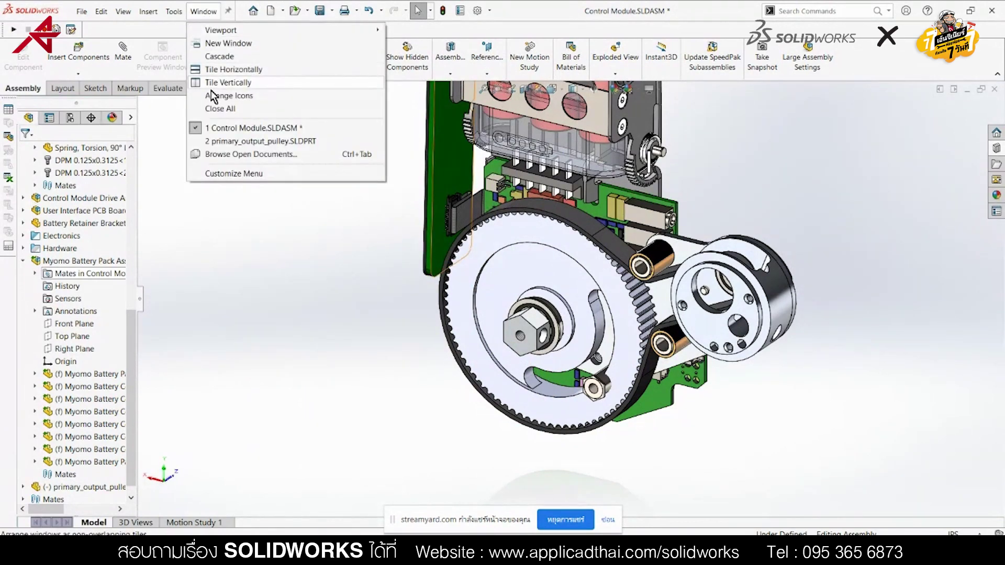
pyautogui.click(212, 139)
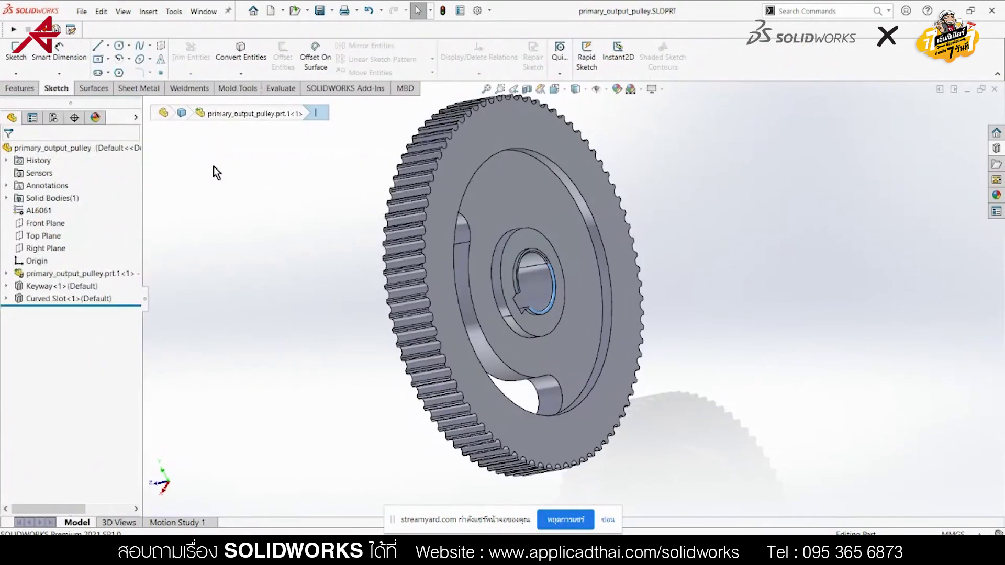
pyautogui.hotkey('ctrl', '7')
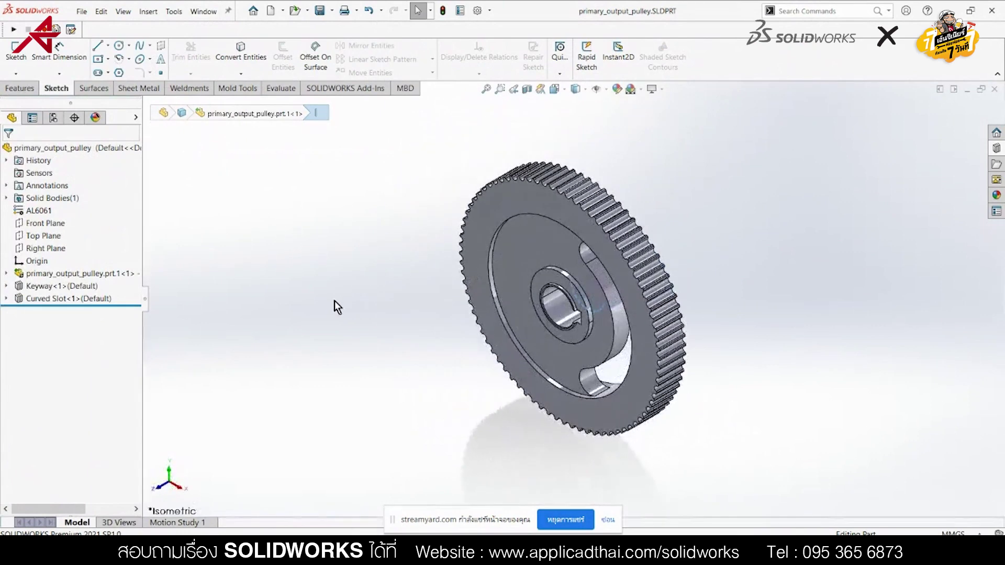
pyautogui.click(114, 275)
pyautogui.rightClick(115, 280)
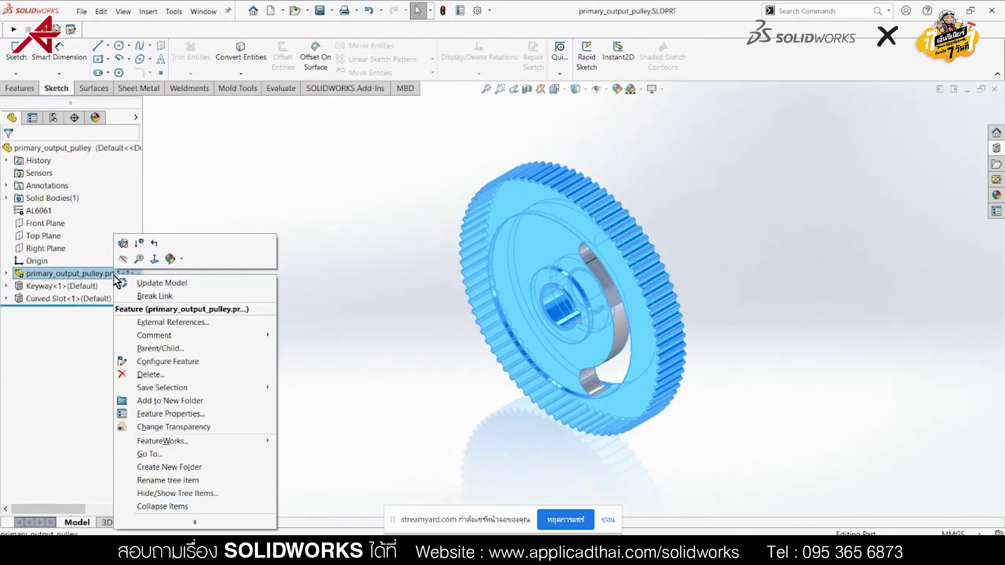
pyautogui.click(196, 283)
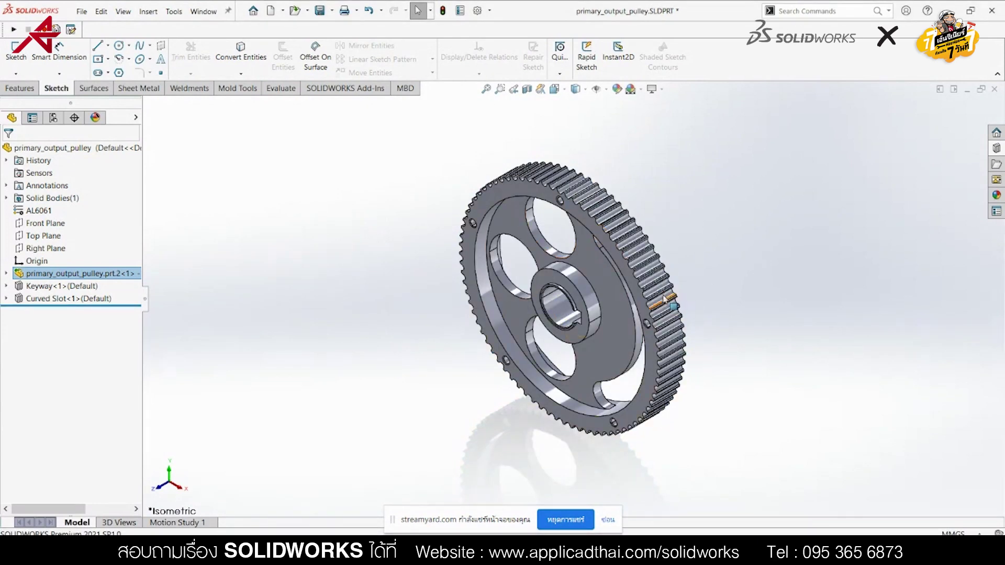
pyautogui.click(204, 11)
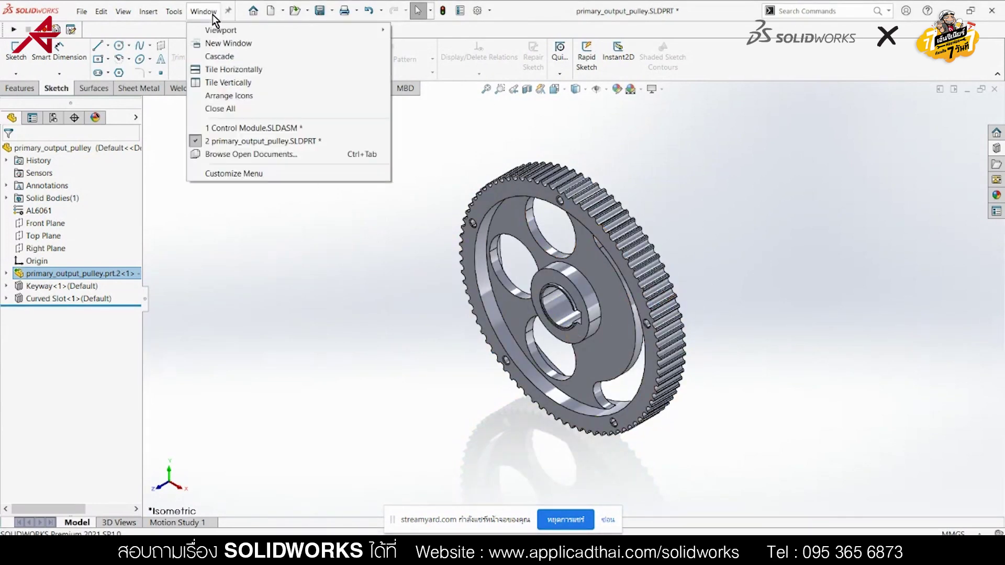
# Rebuild the Control Module assembly with the updated pulley and rotate it on its shaft
pyautogui.click(220, 128)
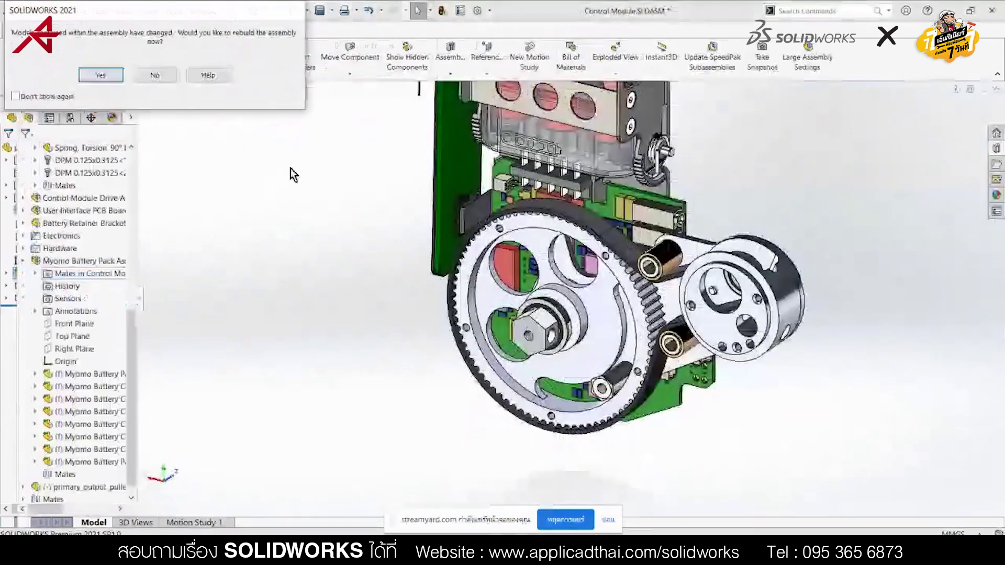
pyautogui.click(102, 74)
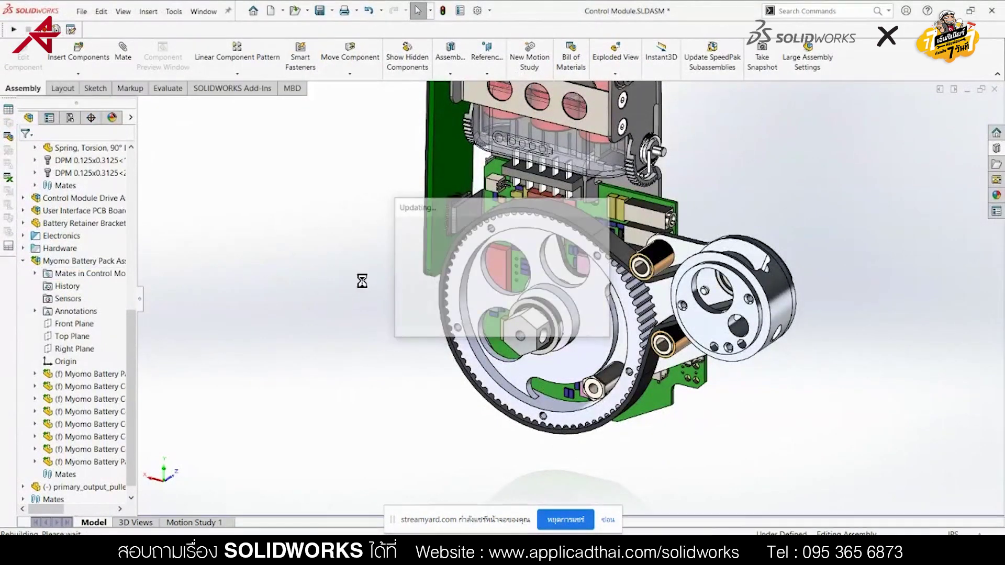
pyautogui.moveTo(472, 272); pyautogui.dragTo(509, 230)
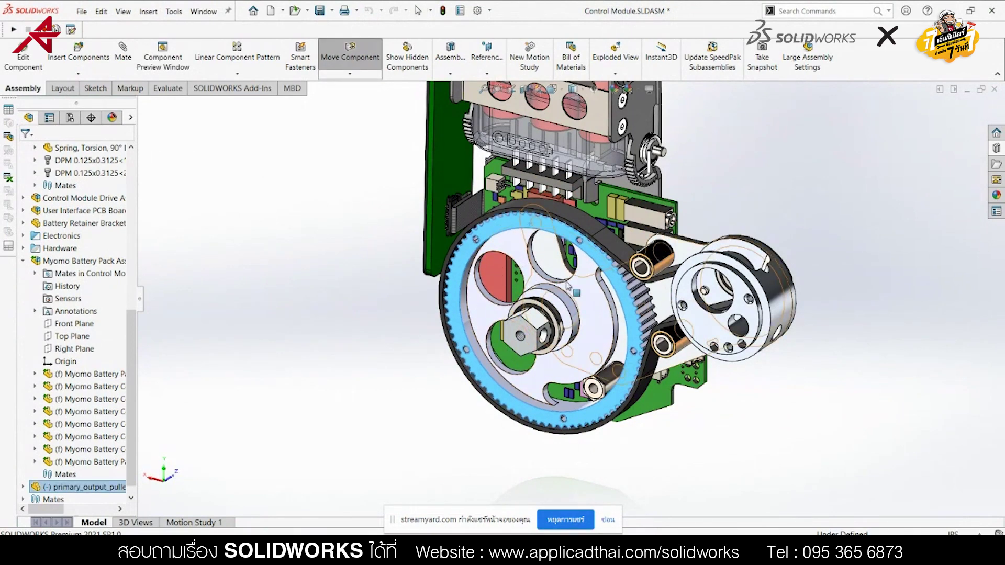
pyautogui.press('Escape')
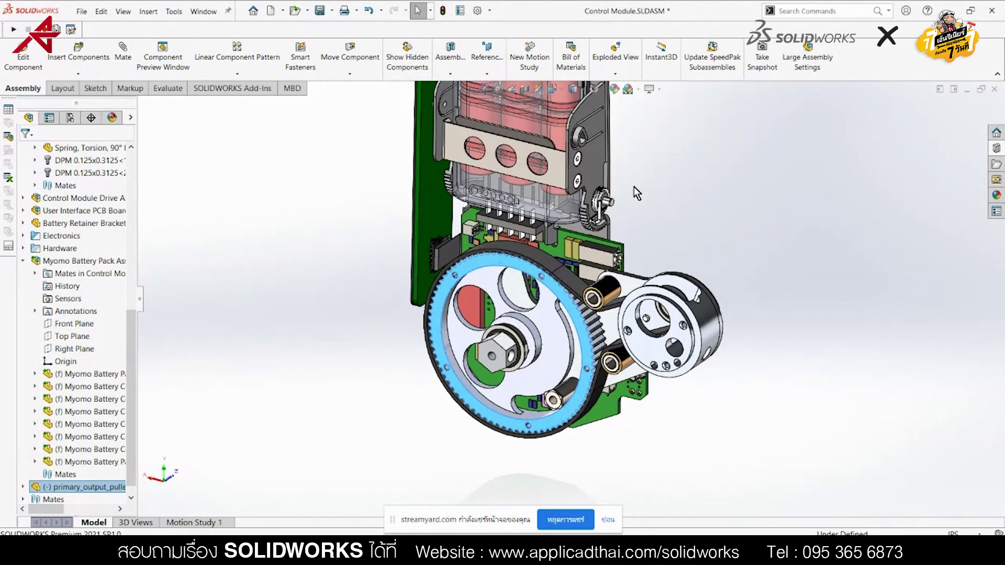
pyautogui.moveTo(242, 550)
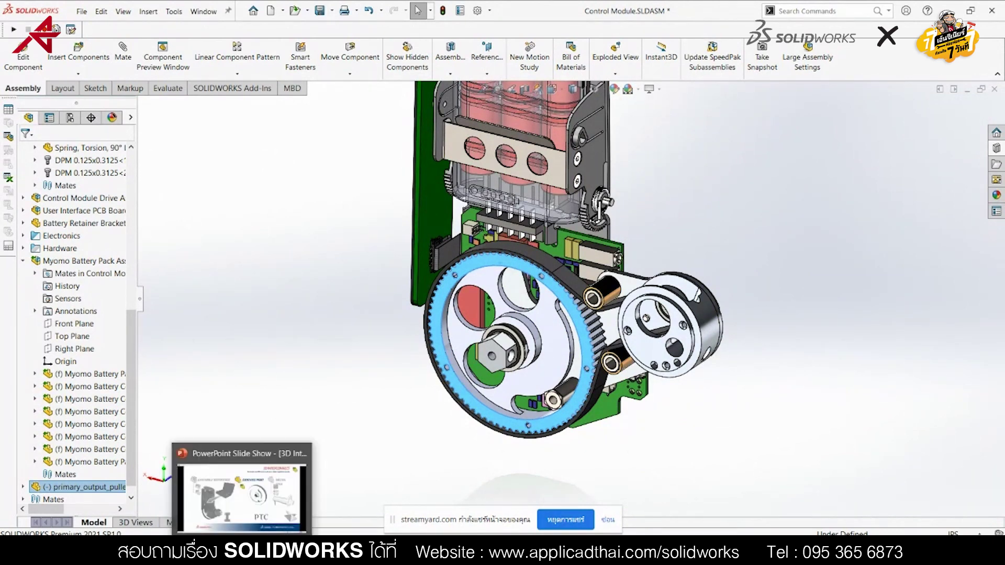
pyautogui.click(251, 503)
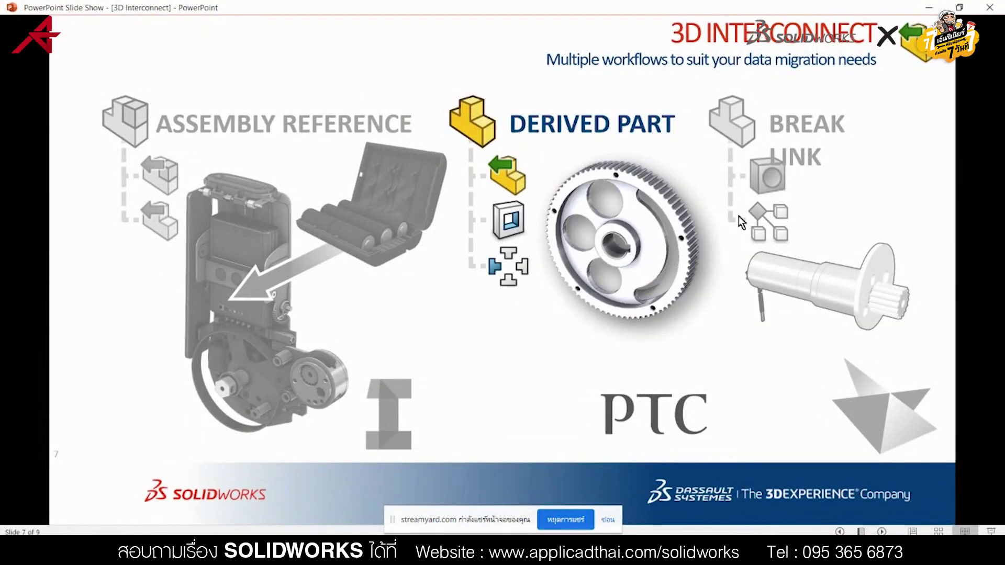
# Show slide 8's Break Link workflow icons, then return to the Control Module assembly
pyautogui.press('Right')
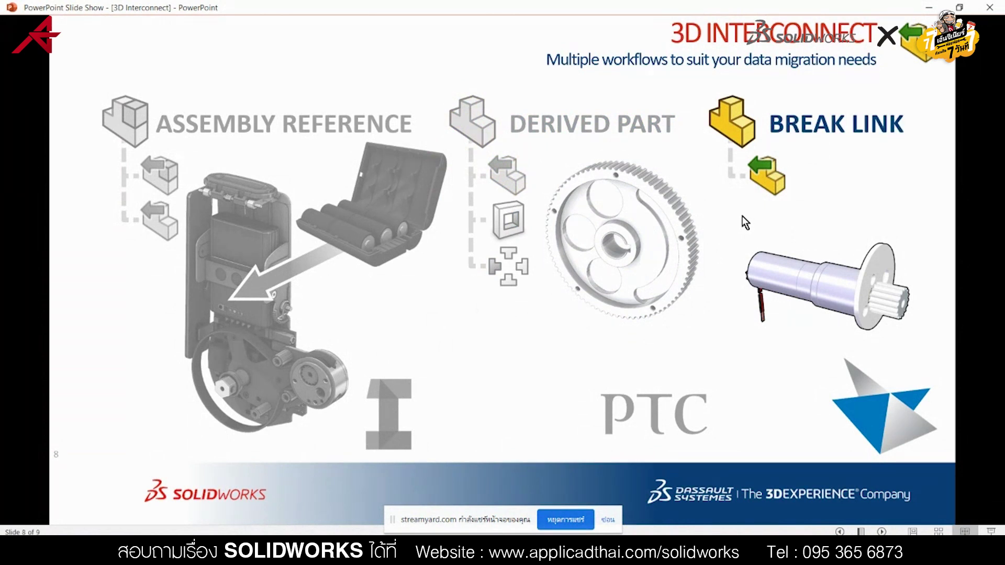
pyautogui.press('Right')
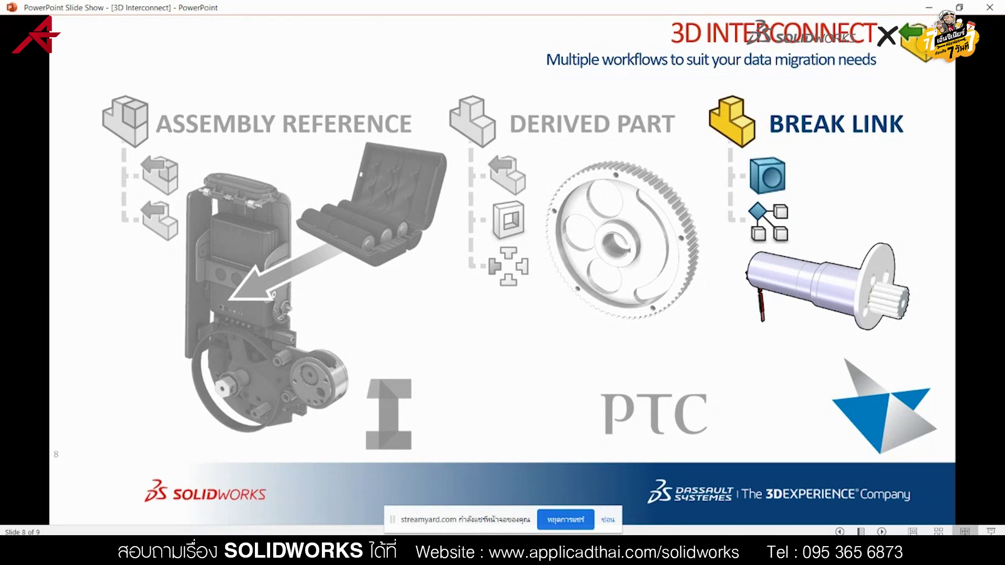
pyautogui.click(157, 471)
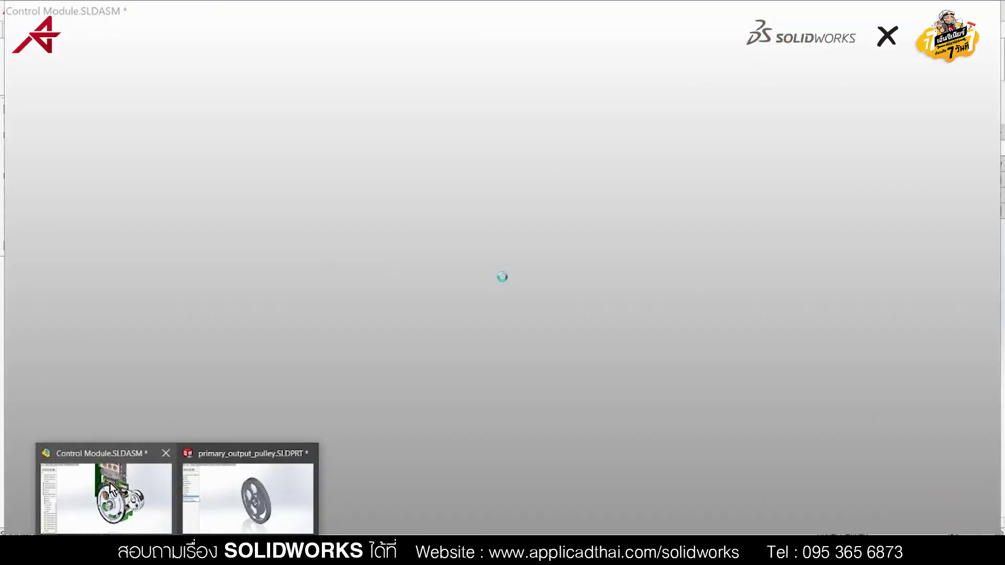
# Show the Control Module through the saved Motor Plate view and the Motor Plate display state
pyautogui.click(673, 147)
pyautogui.press('f')
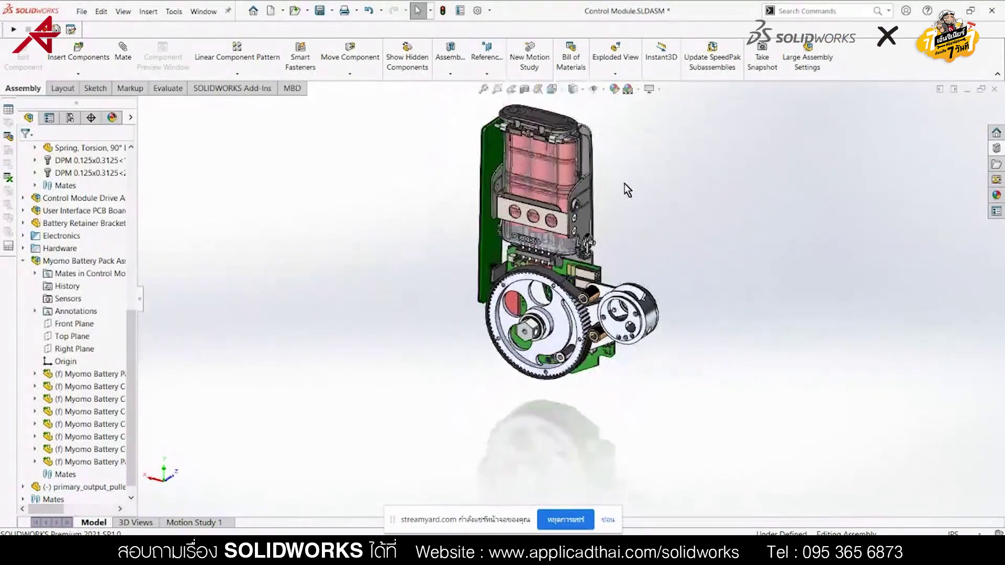
pyautogui.press('space')
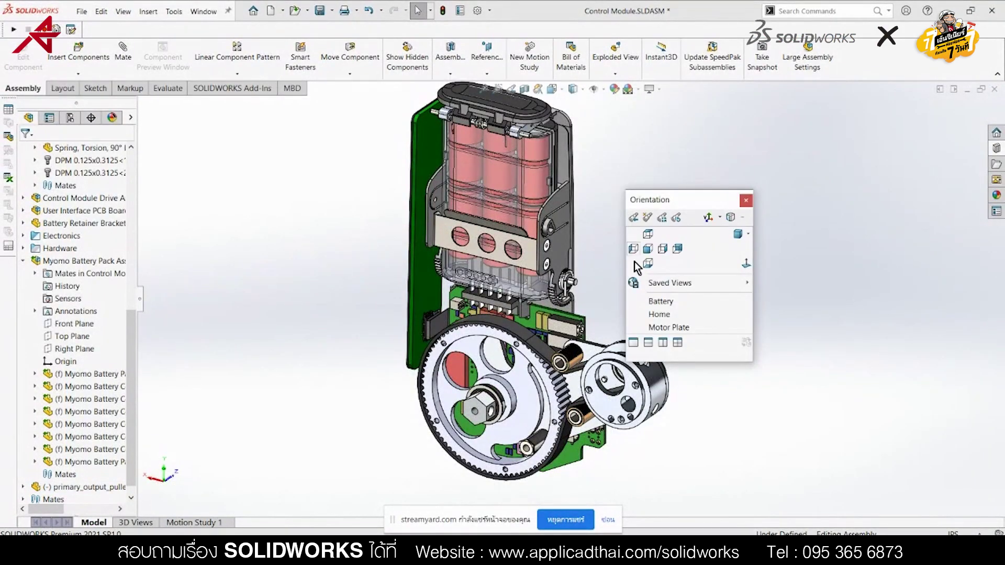
pyautogui.click(661, 328)
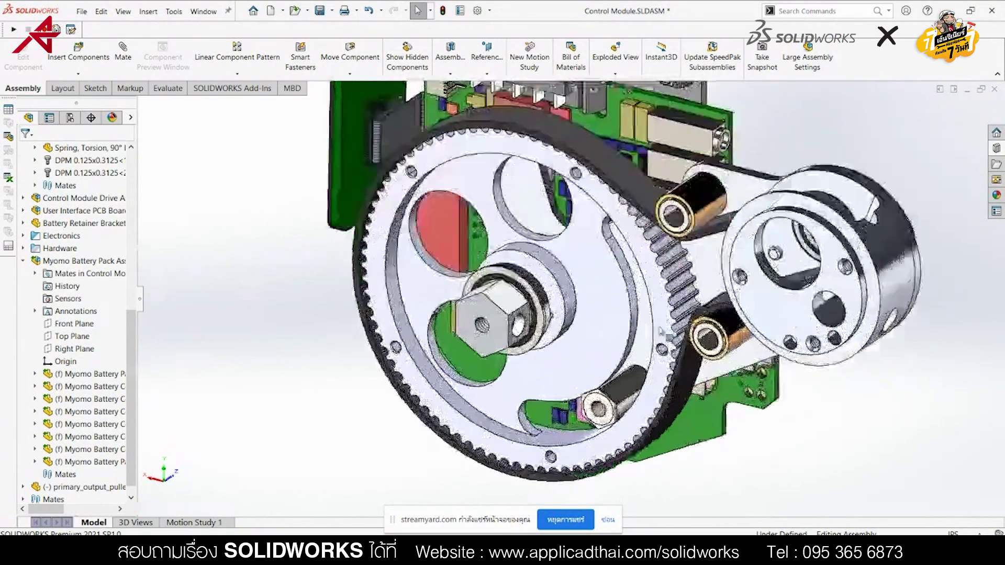
pyautogui.click(131, 118)
pyautogui.click(134, 122)
pyautogui.click(179, 153)
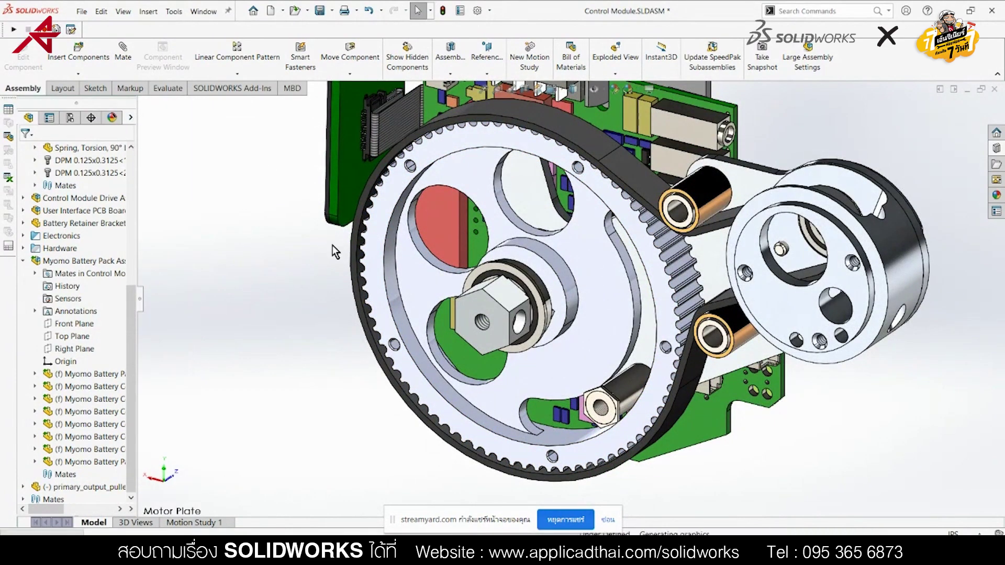
pyautogui.press('z')
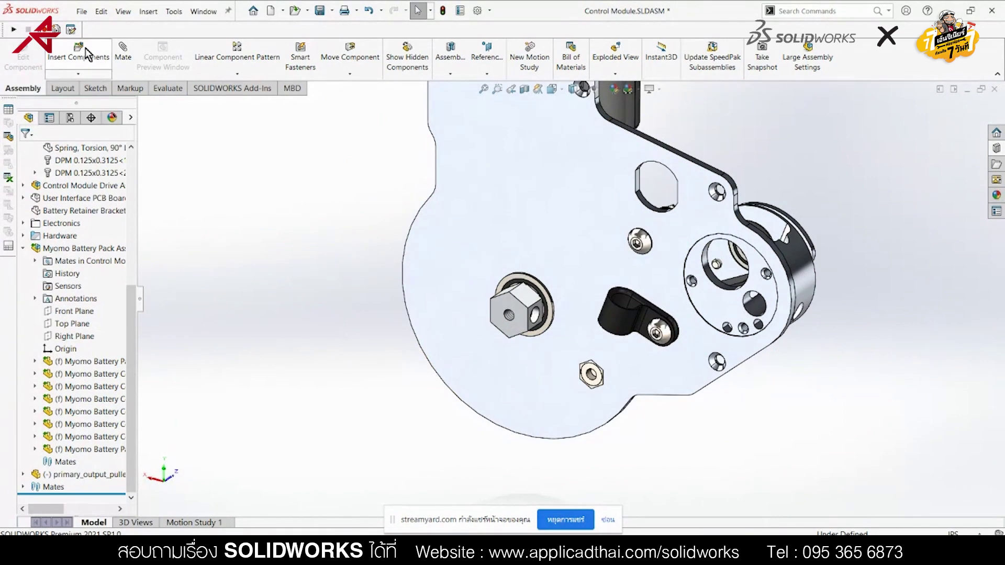
# Insert the Solid Edge file Drive Motor Assembly.asm and place it beside the motor plate
pyautogui.click(85, 46)
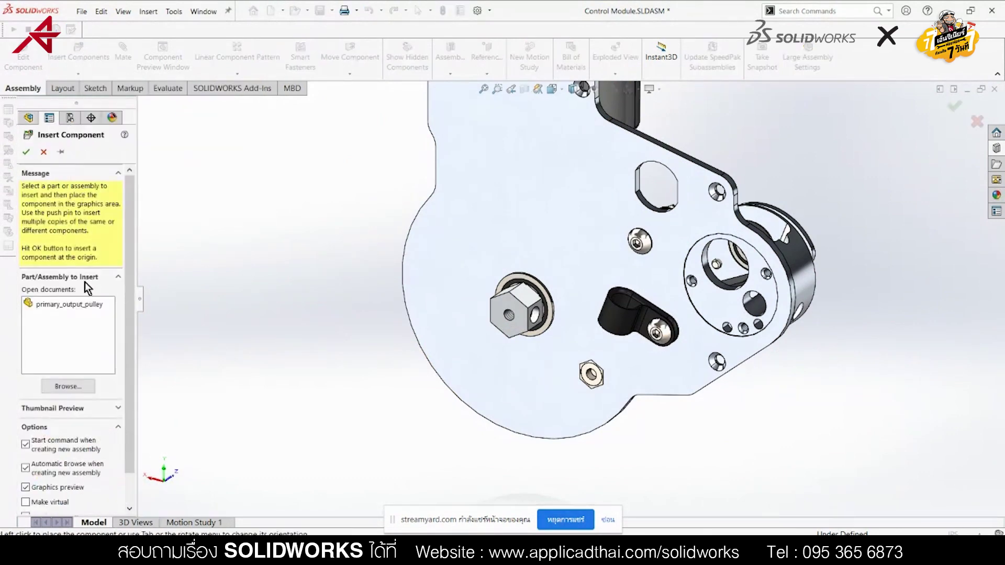
pyautogui.click(76, 388)
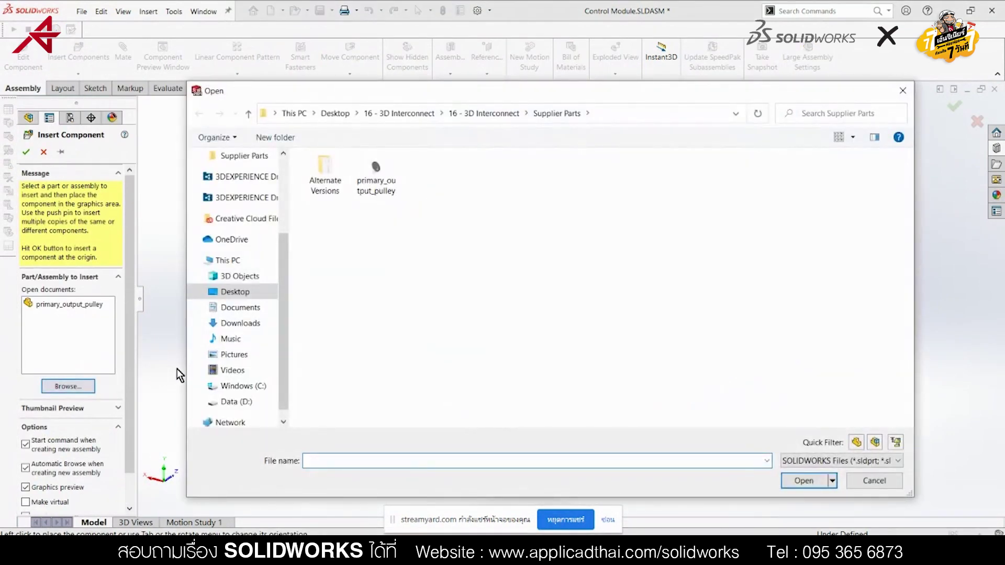
pyautogui.click(799, 461)
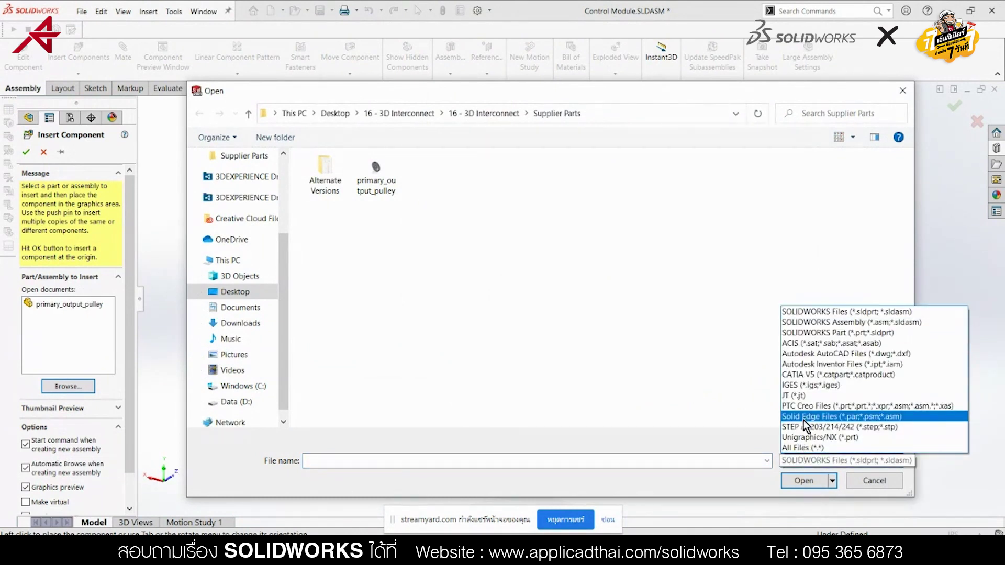
pyautogui.click(817, 418)
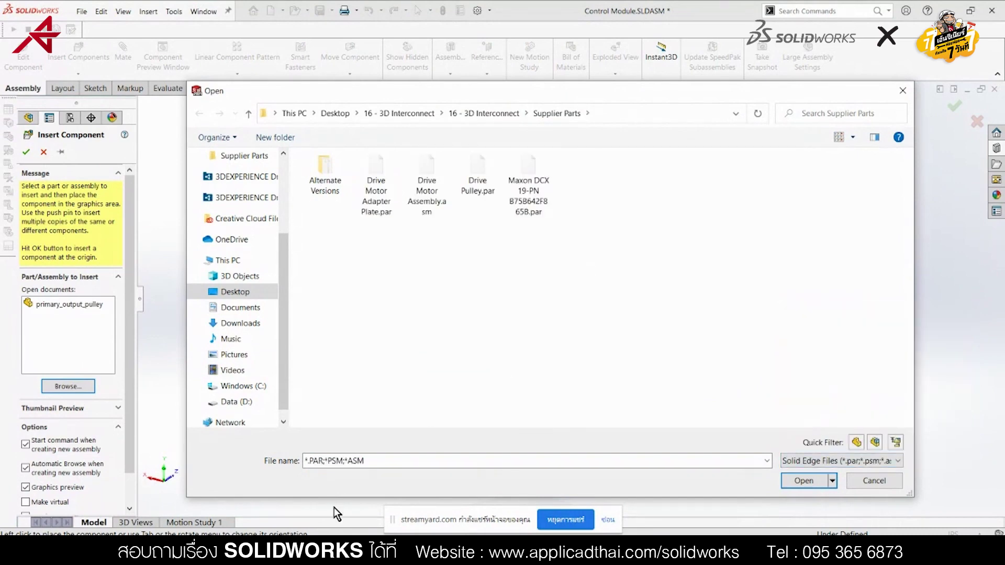
pyautogui.hotkey('alt', 'Tab')
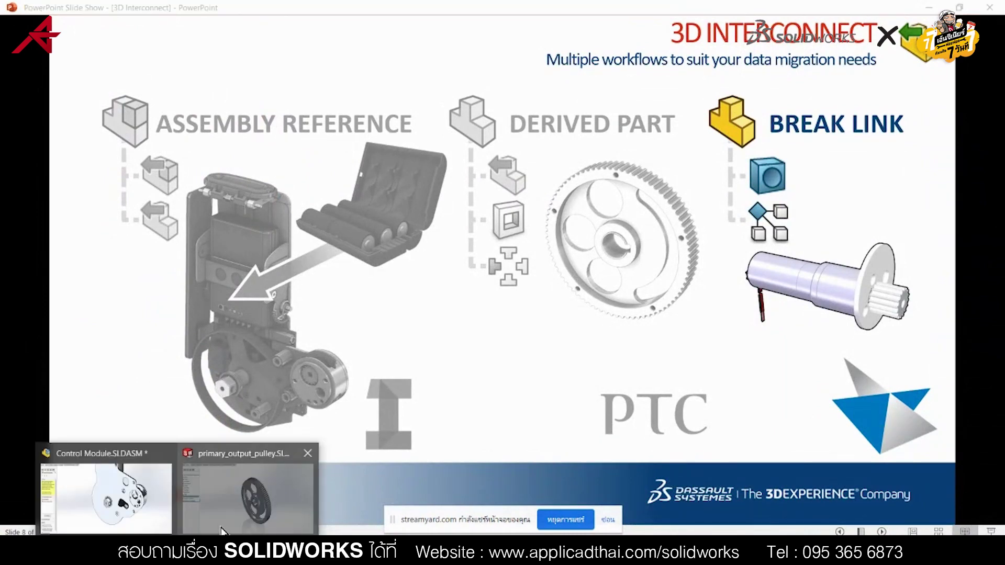
pyautogui.click(238, 511)
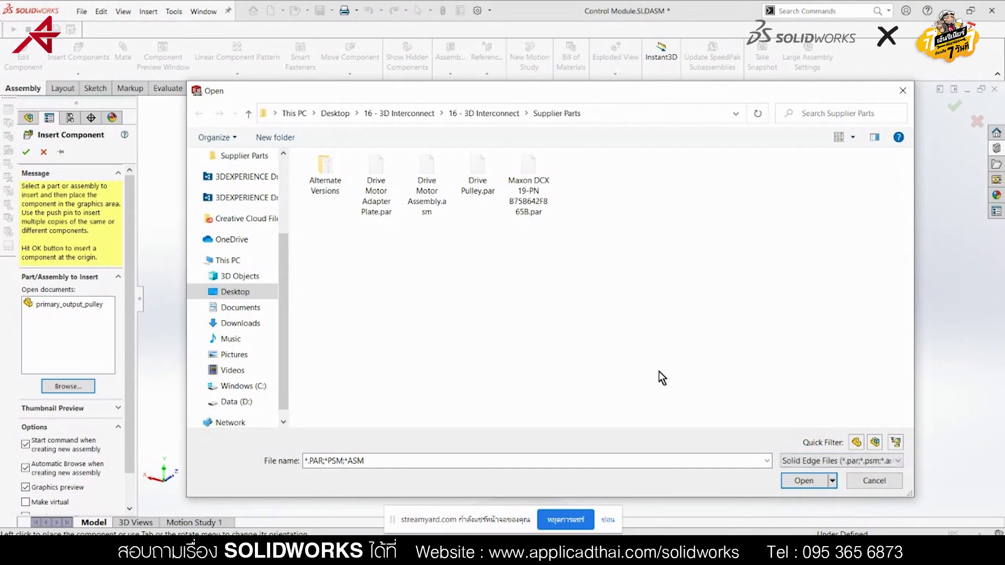
pyautogui.doubleClick(433, 211)
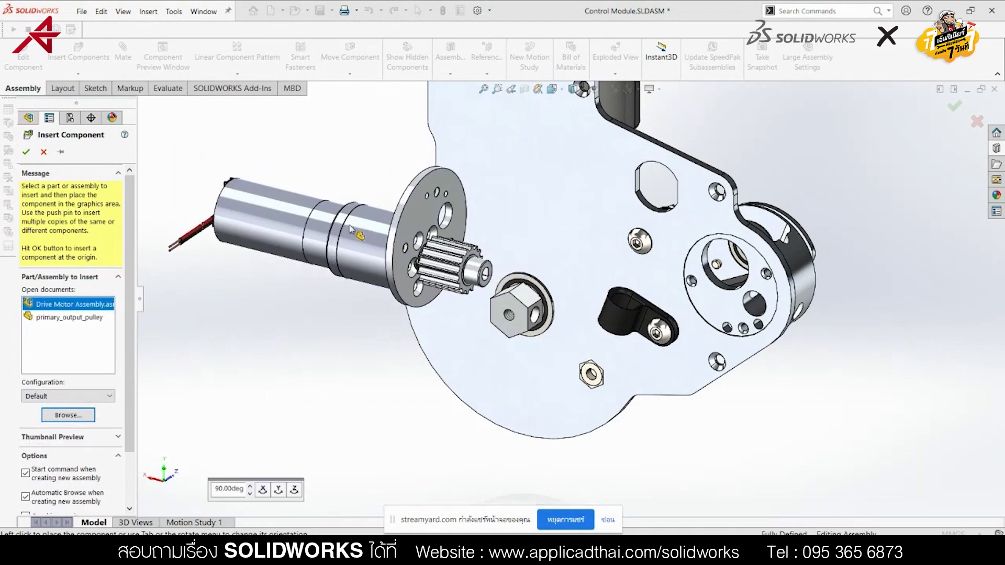
pyautogui.click(338, 239)
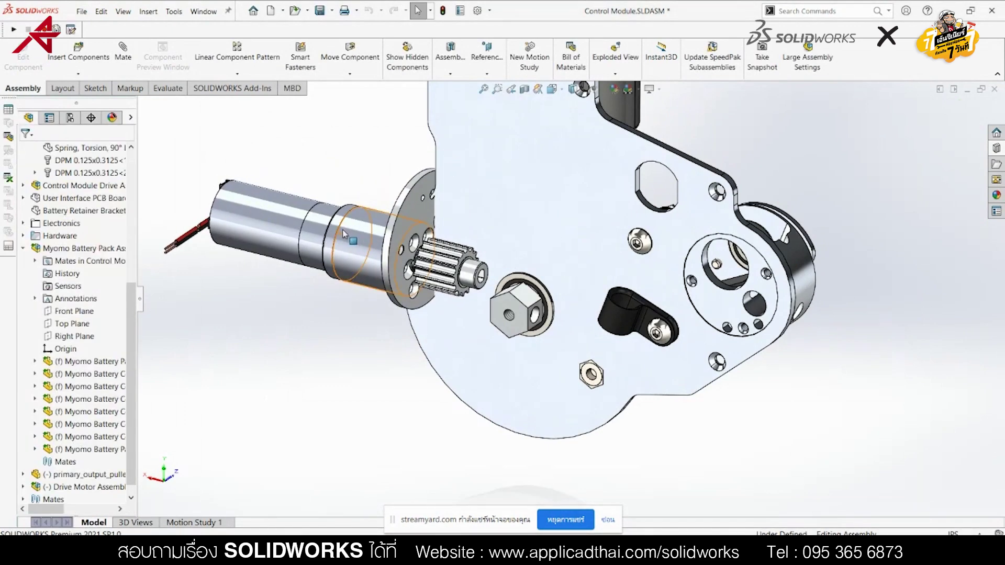
pyautogui.moveTo(338, 239); pyautogui.dragTo(272, 234)
pyautogui.click(321, 362)
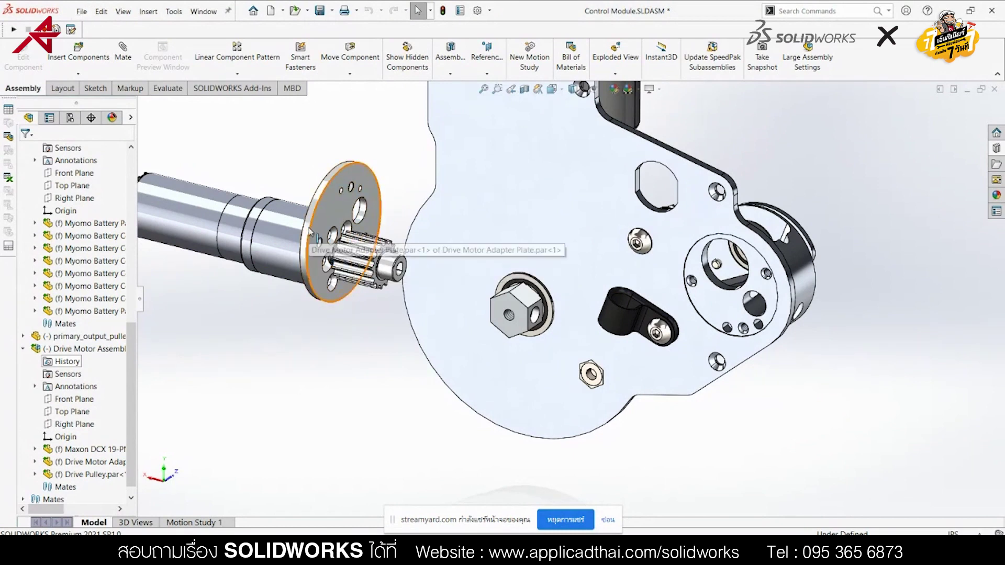
# Mate the motor's adapter plate concentric with the motor plate's round hole
pyautogui.keyDown('alt'); pyautogui.moveTo(313, 234); pyautogui.dragTo(783, 308); pyautogui.keyUp('alt')
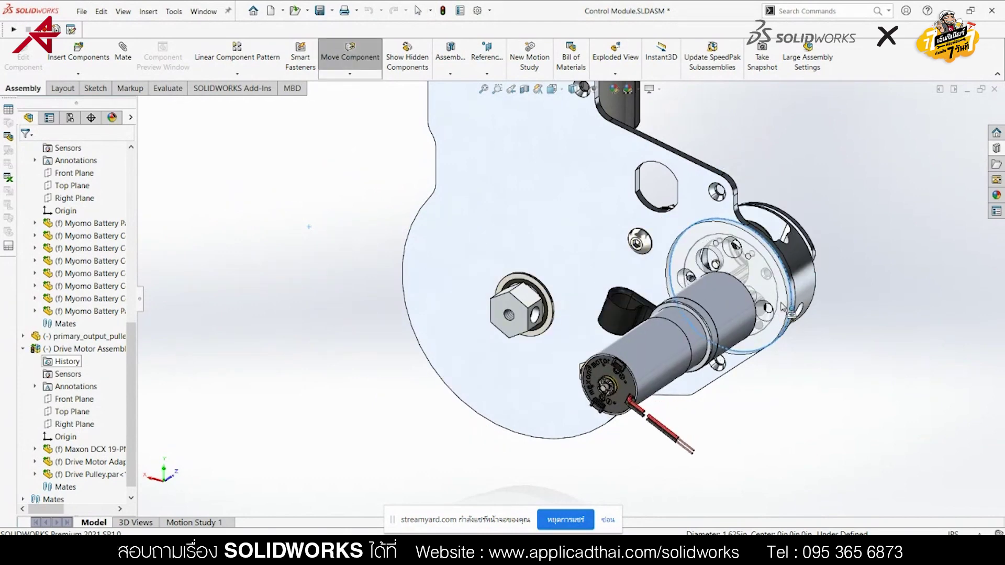
pyautogui.press('Escape')
pyautogui.scroll(-3, 747, 283)
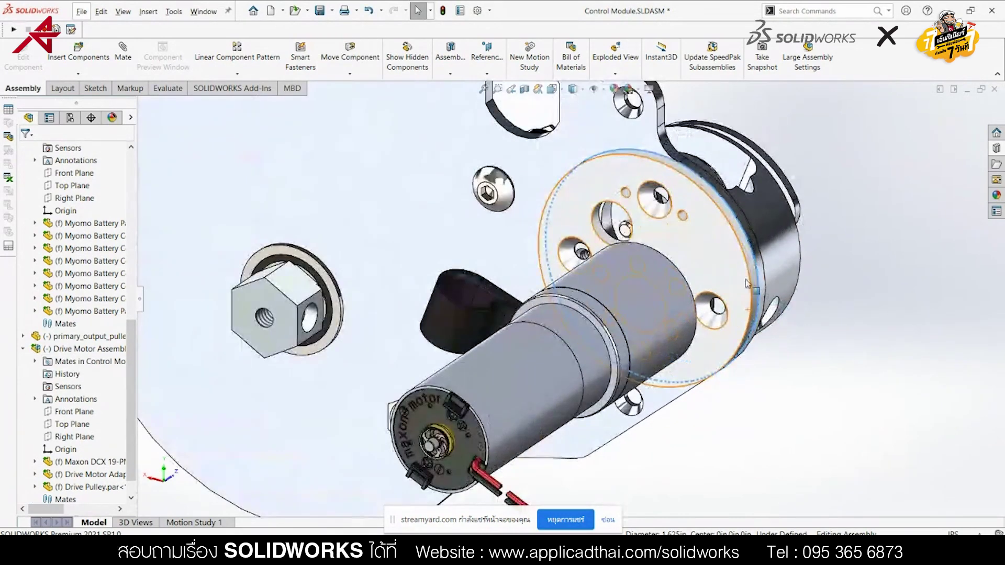
pyautogui.click(748, 283)
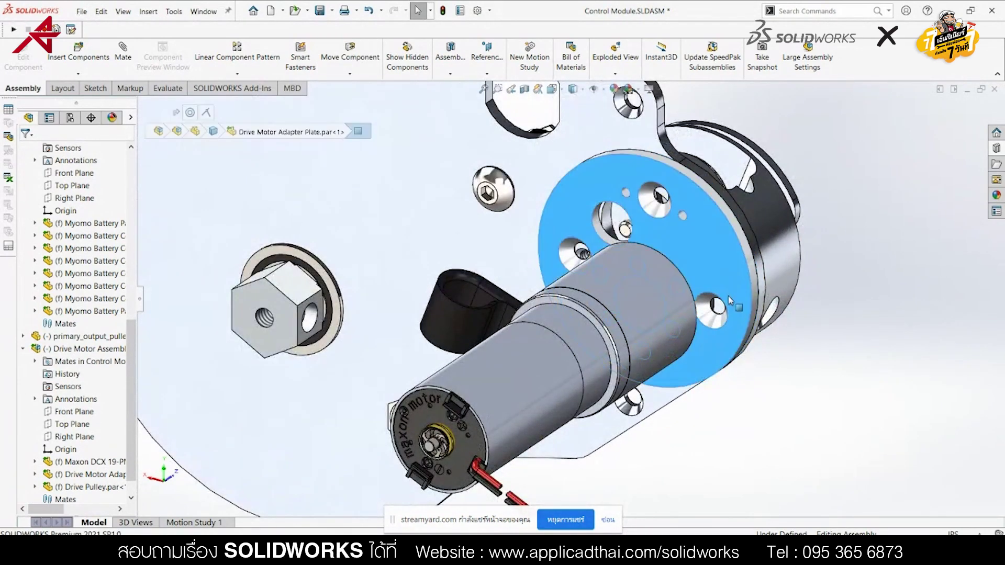
pyautogui.click(781, 377)
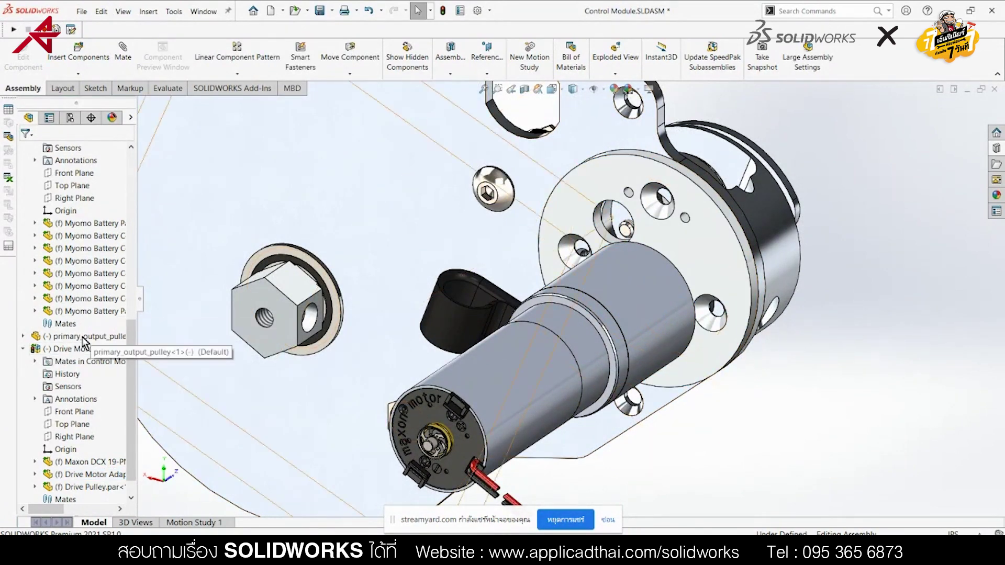
# Collapse the Drive Motor and Battery Pack branches and select Drive Motor Assembly
pyautogui.click(23, 349)
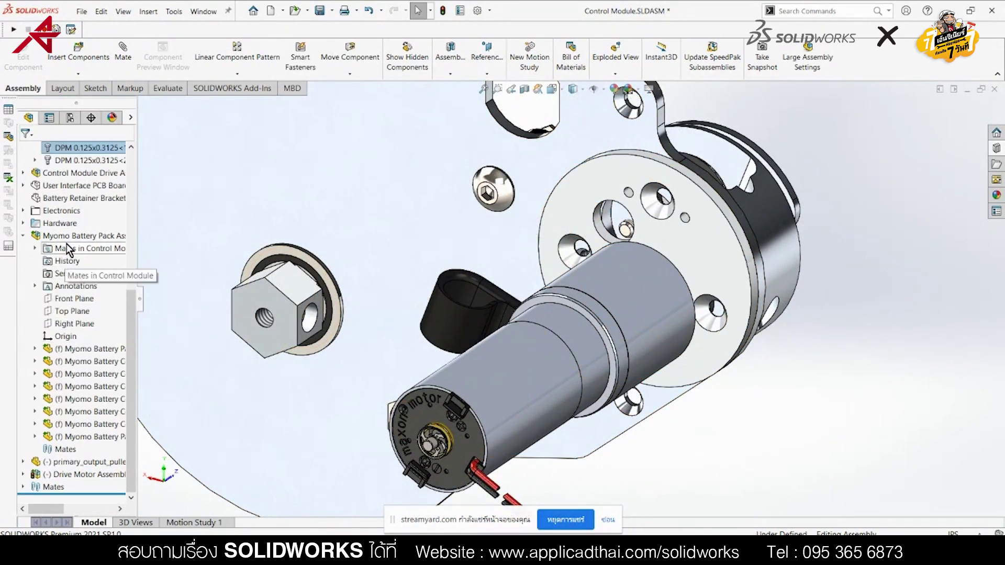
pyautogui.click(23, 236)
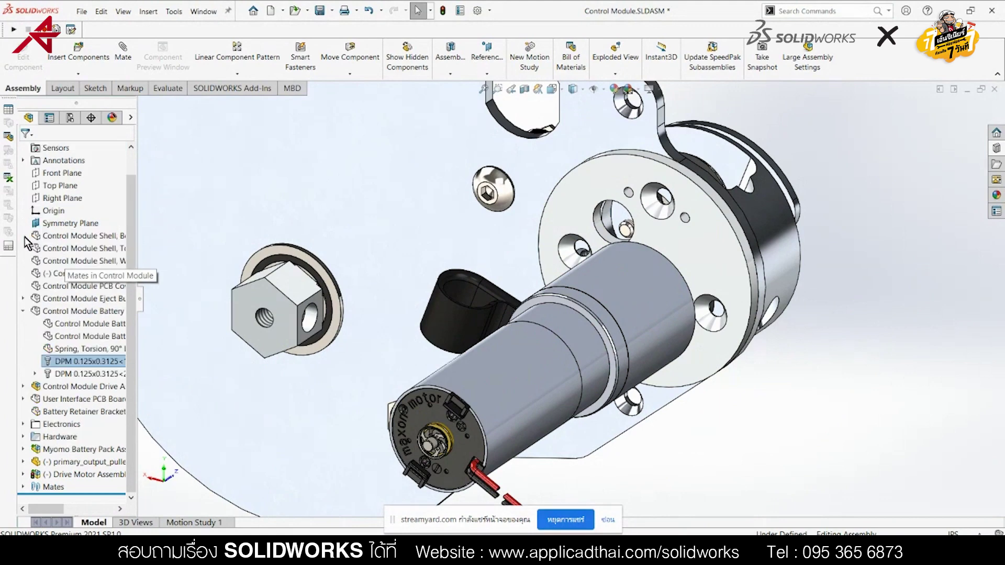
pyautogui.click(56, 475)
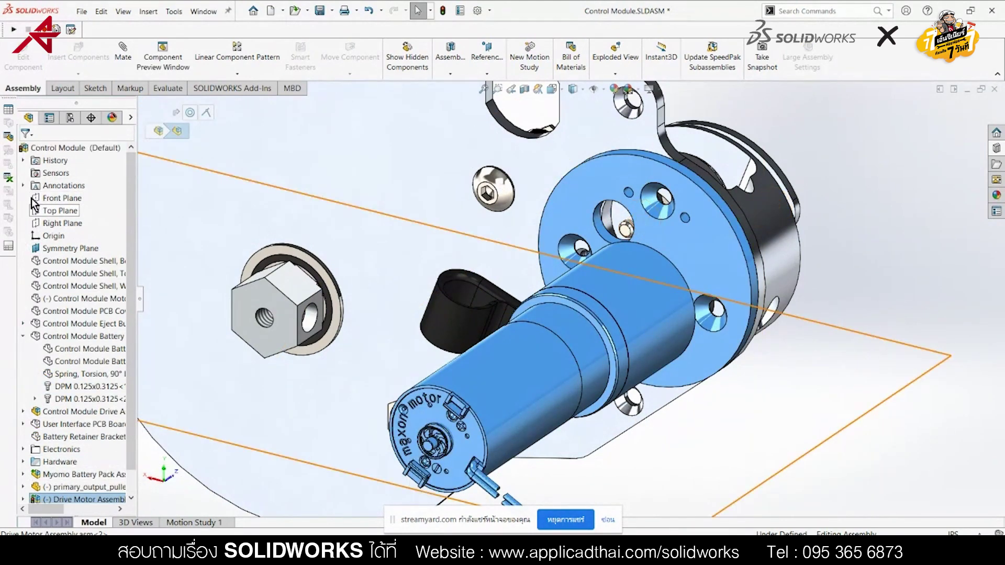
pyautogui.rightClick(62, 475)
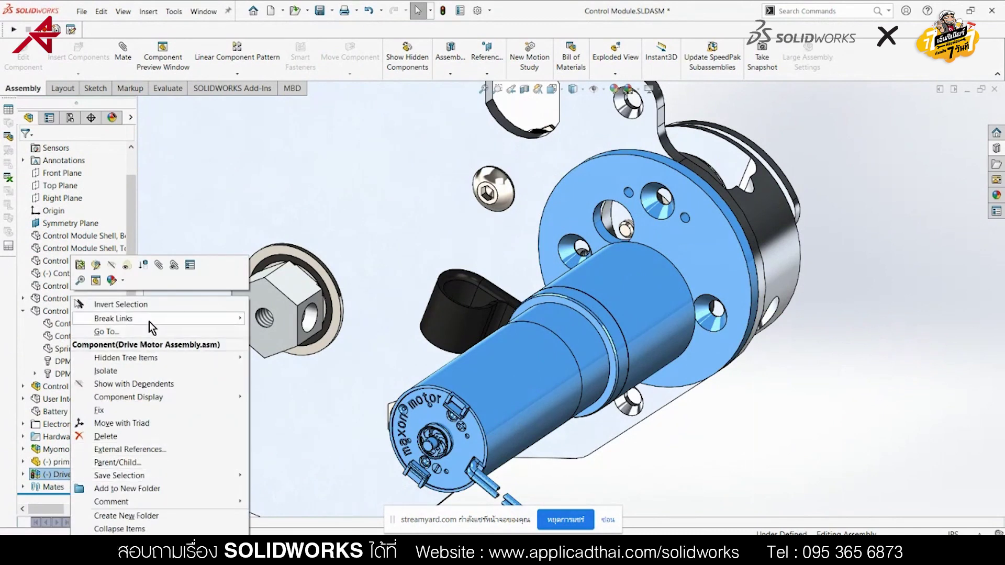
pyautogui.moveTo(113, 319)
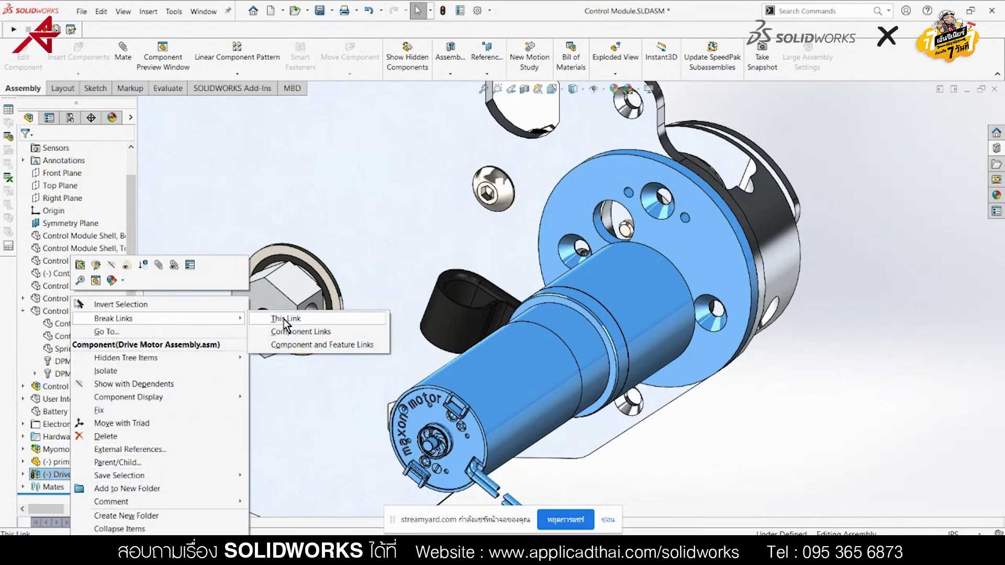
# Break the component and feature links, then open the drive motor adapter plate as its own part
pyautogui.click(339, 348)
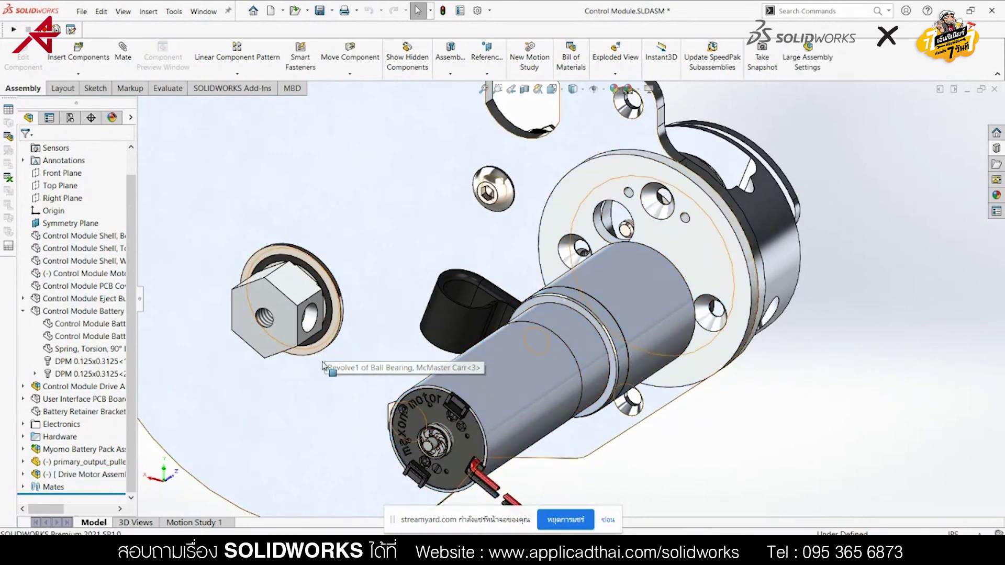
pyautogui.click(728, 233)
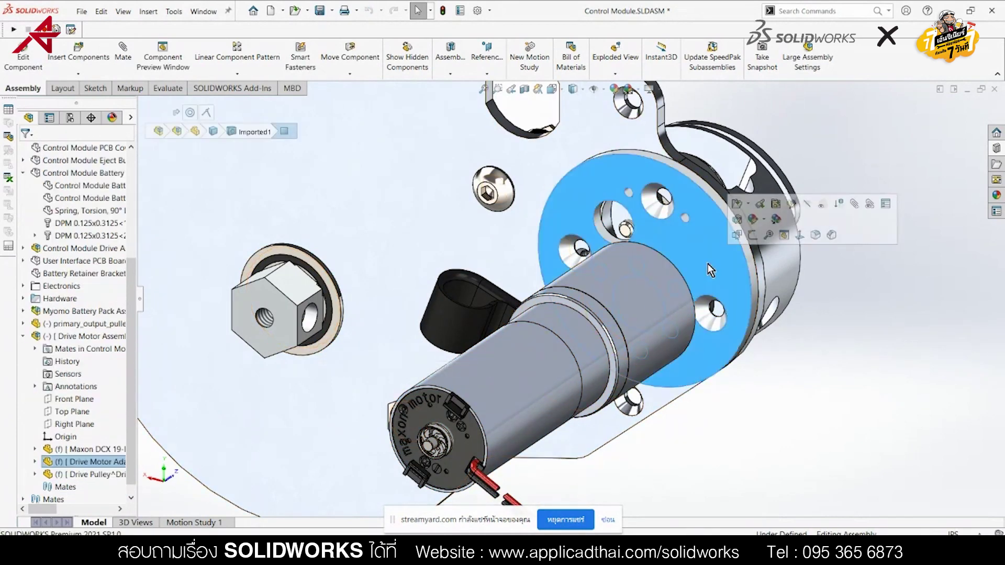
pyautogui.click(737, 204)
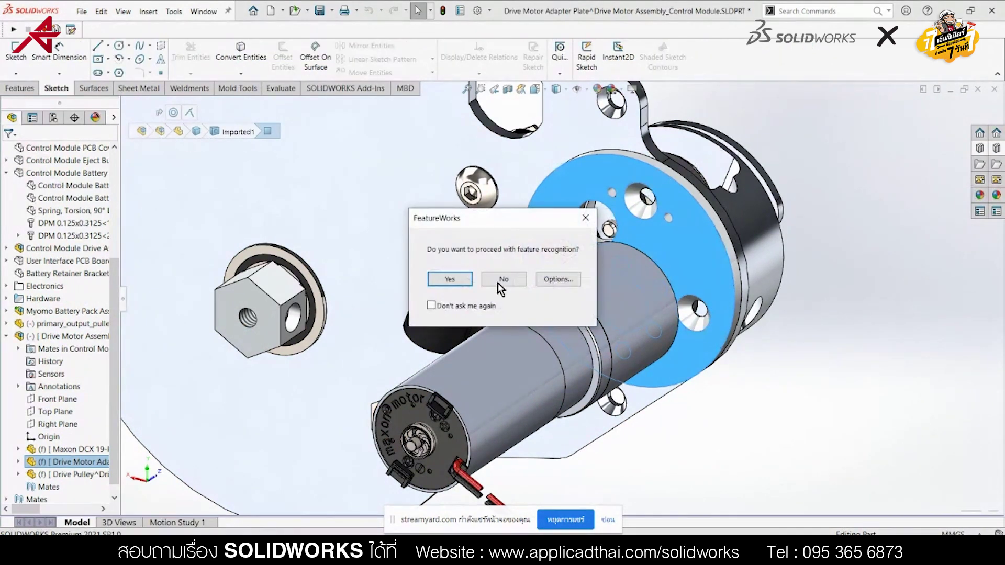
# Decline FeatureWorks recognition, leaving the adapter plate as the single Imported1 feature
pyautogui.click(445, 279)
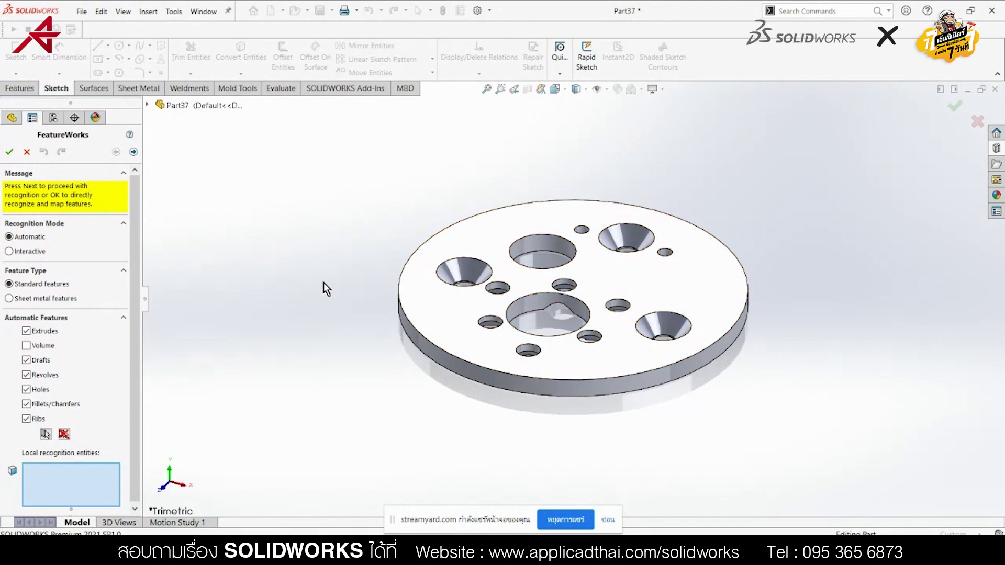
pyautogui.click(25, 152)
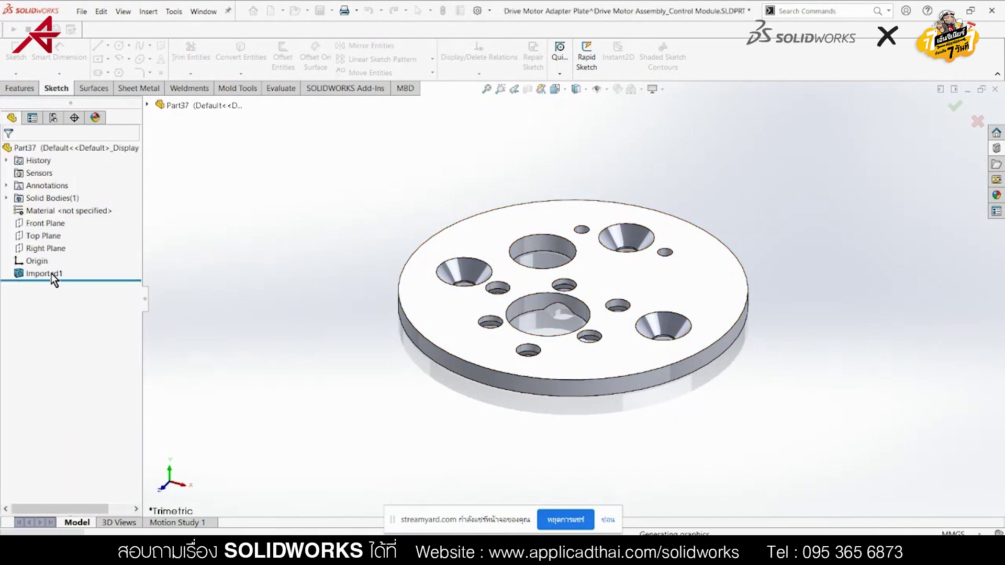
# Convert the adapter plate's plain upper hole into the M7 Clearance Hole1 feature
pyautogui.press('f')
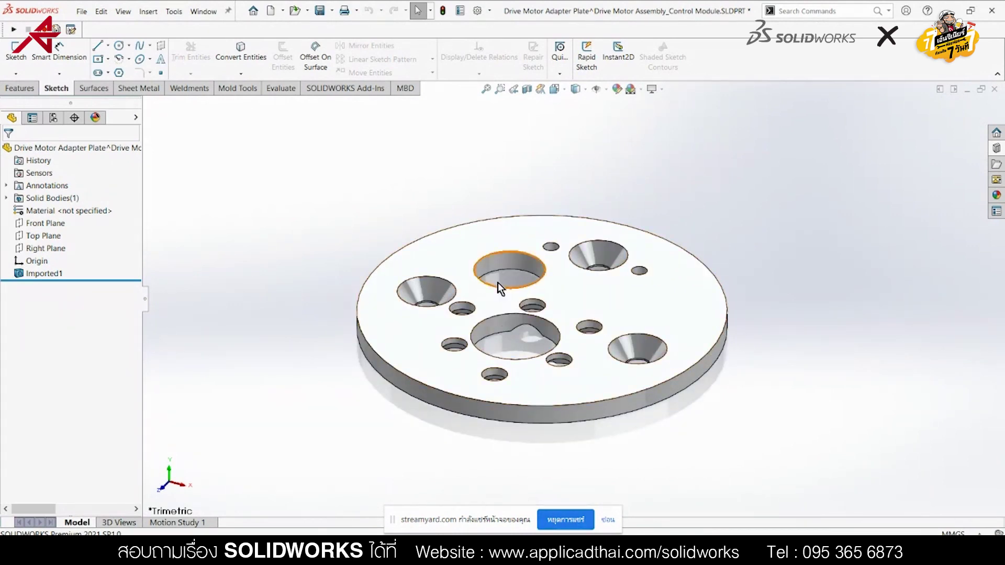
pyautogui.click(514, 262)
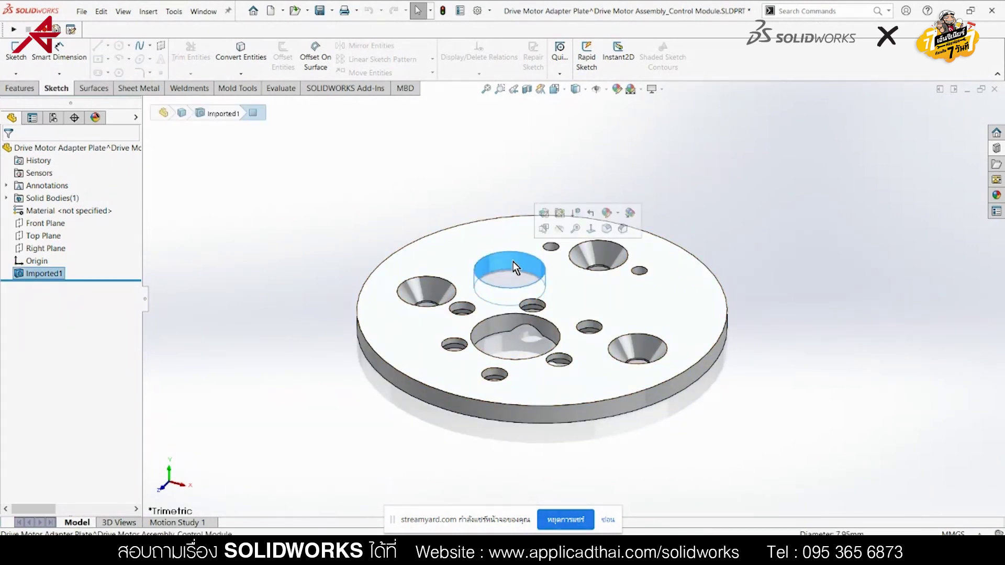
pyautogui.click(548, 219)
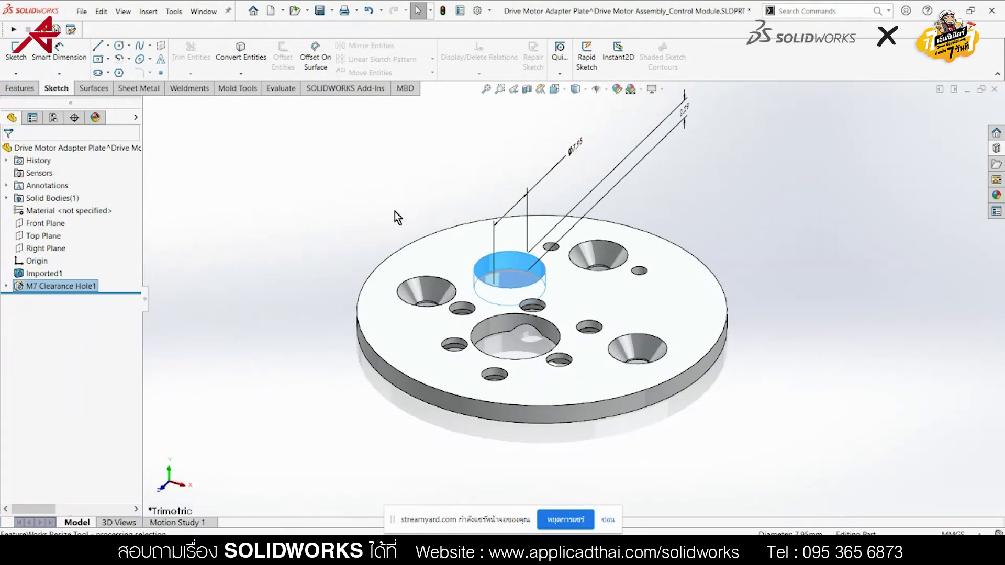
pyautogui.click(398, 217)
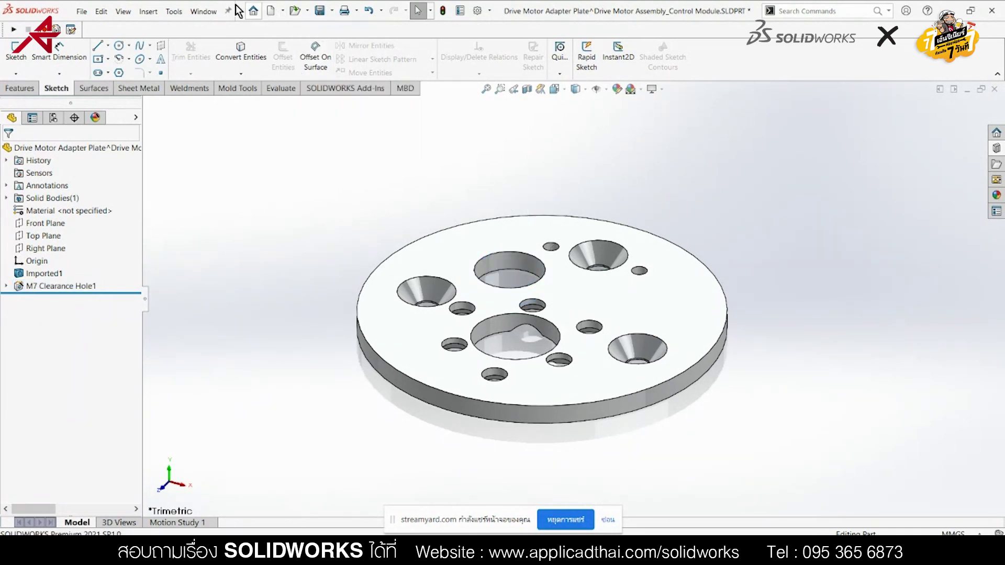
pyautogui.click(213, 11)
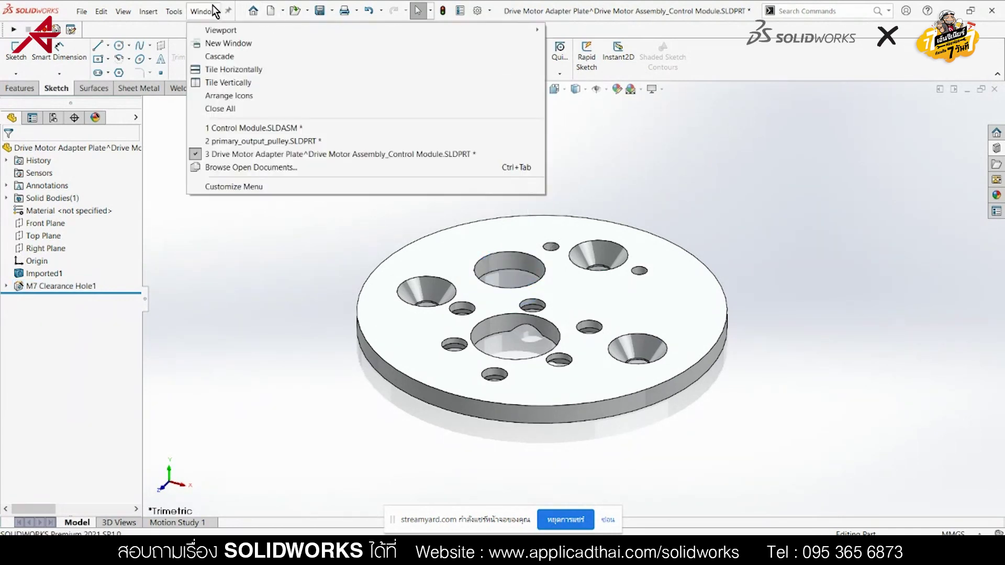
# Switch to Control Module.SLDASM, rebuild it, and close the What's Wrong report
pyautogui.click(251, 128)
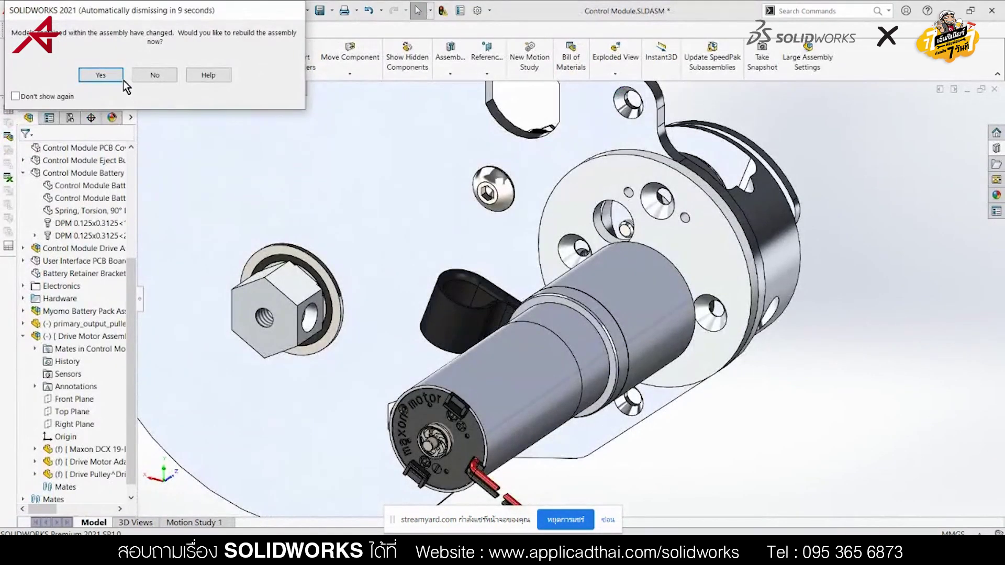
pyautogui.click(119, 77)
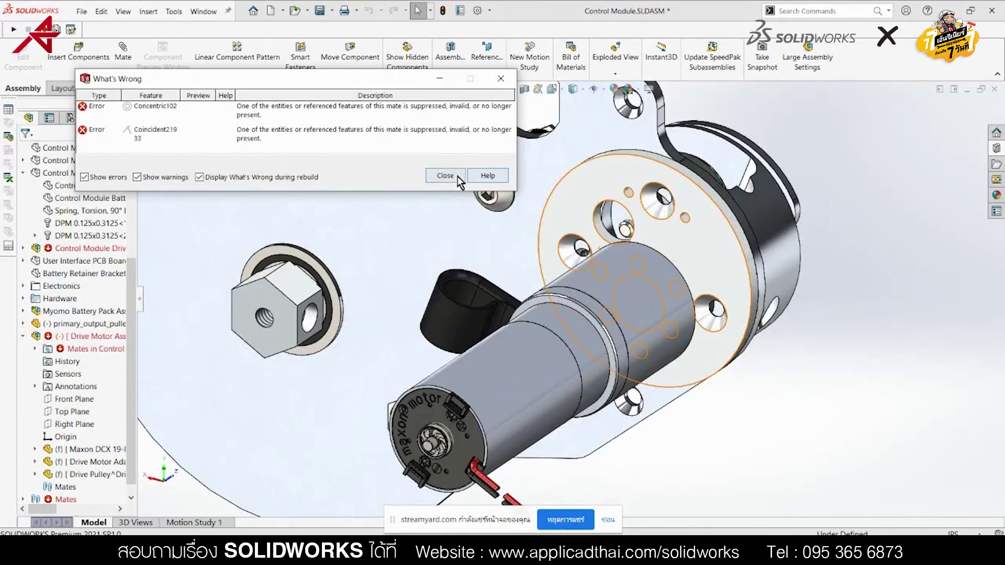
pyautogui.click(445, 174)
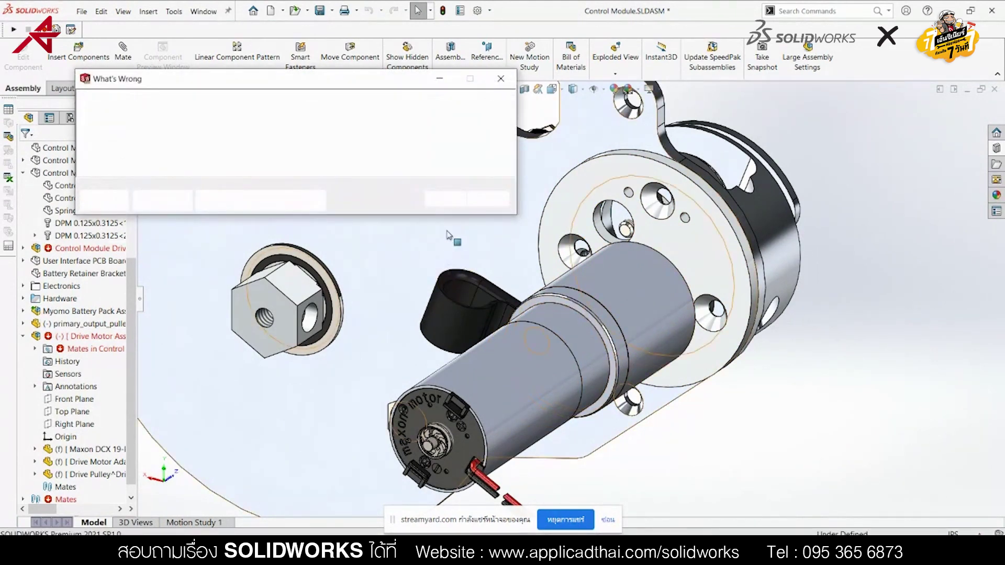
pyautogui.click(445, 199)
# Suppress the failing mates Concentric102 and Coincident21933
pyautogui.click(24, 487)
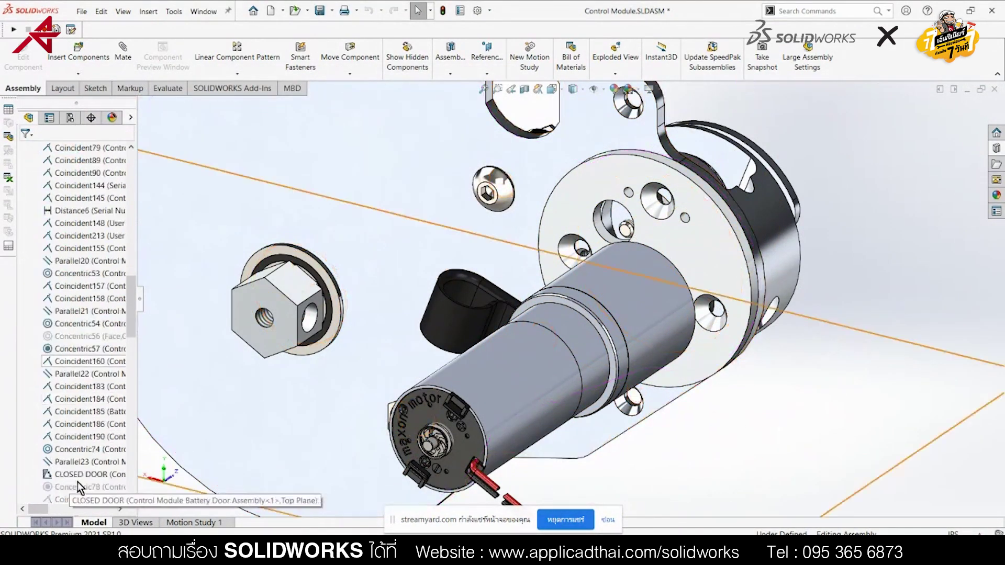
pyautogui.scroll(-10, 88, 477)
pyautogui.click(88, 475)
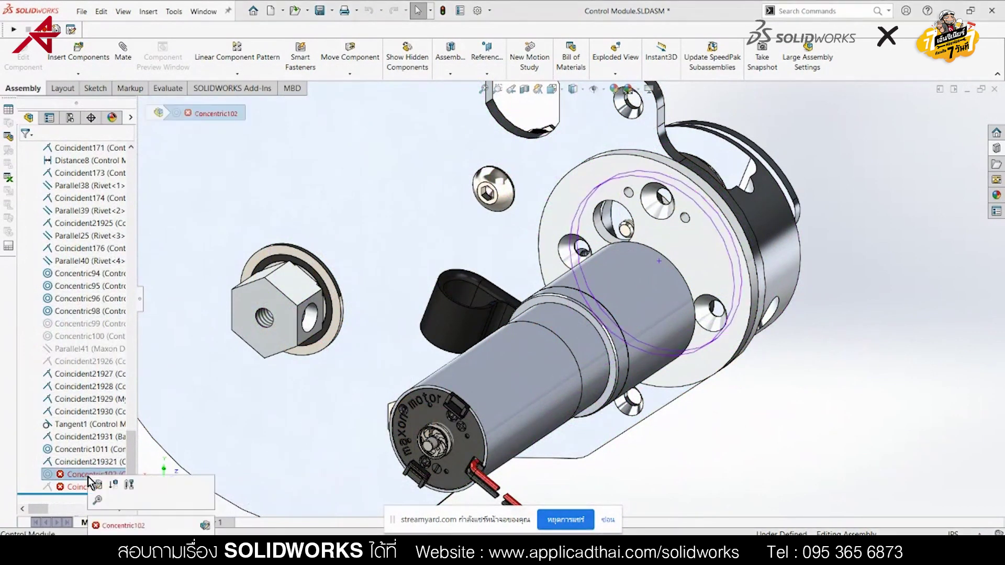
pyautogui.keyDown('ctrl'); pyautogui.click(78, 487); pyautogui.keyUp('ctrl')
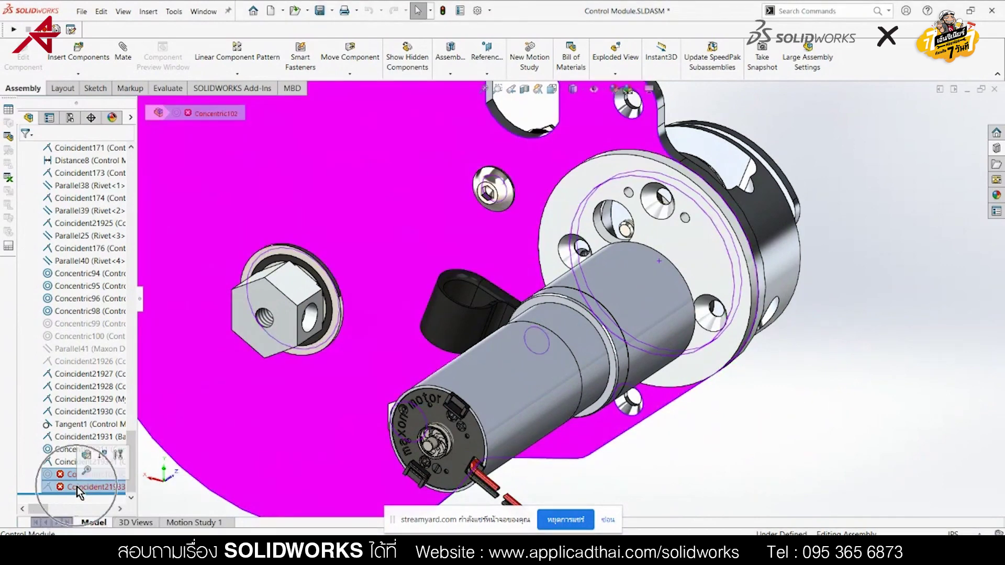
pyautogui.click(107, 458)
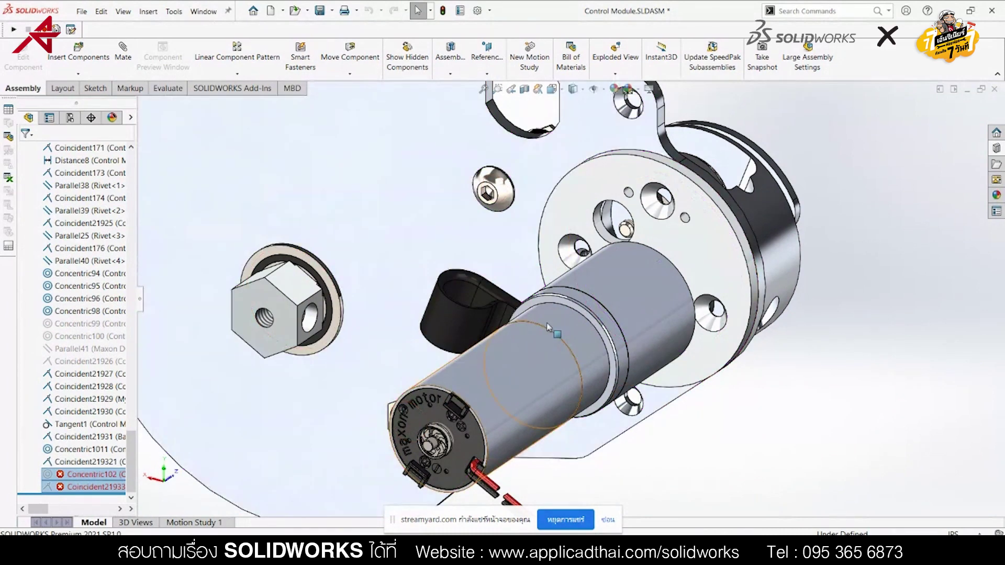
pyautogui.scroll(5, 67, 330)
pyautogui.scroll(5, 68, 325)
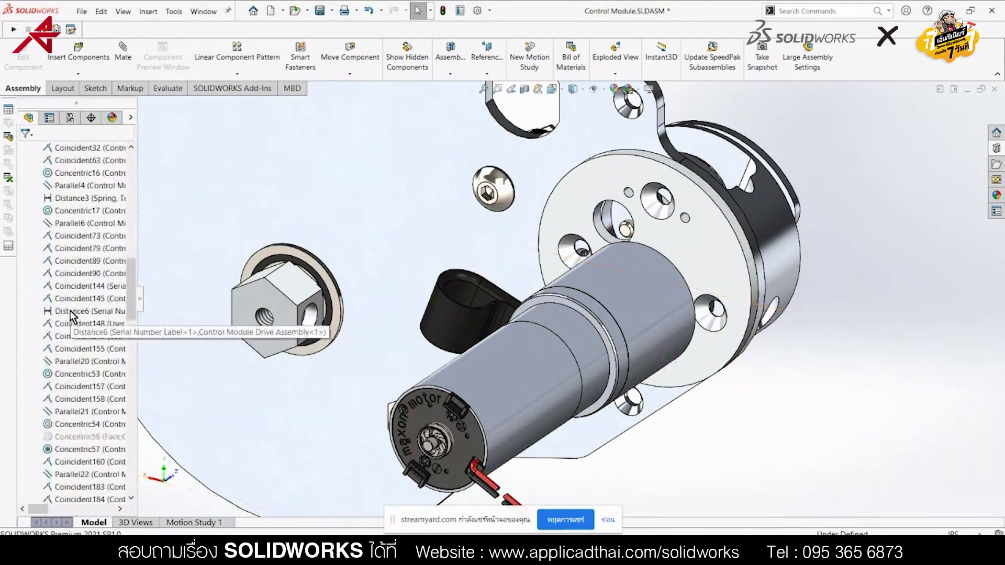
pyautogui.scroll(5, 70, 317)
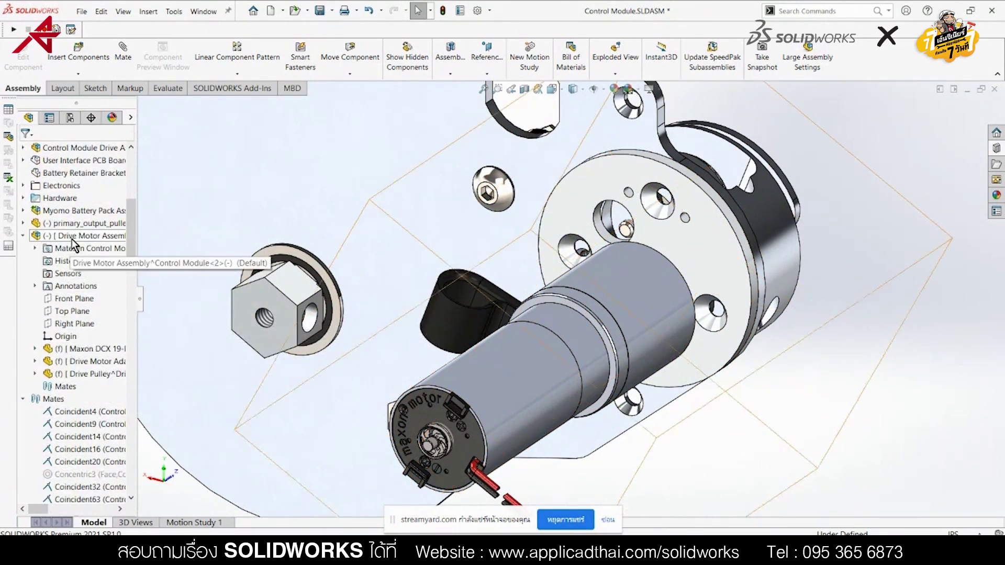
# Collapse the Drive Motor Assembly branch and apply the All Visible display state
pyautogui.click(76, 237)
pyautogui.click(834, 297)
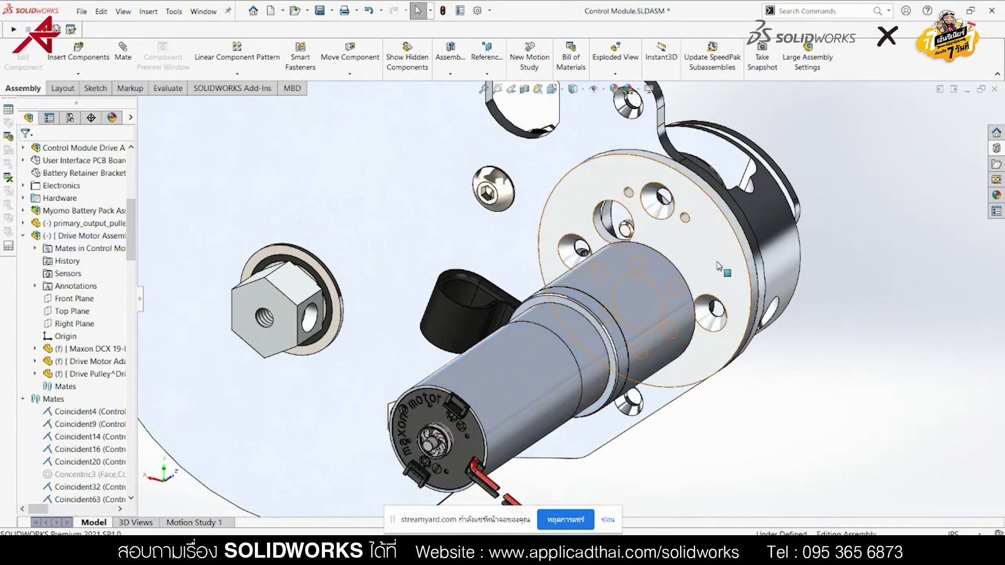
pyautogui.click(22, 236)
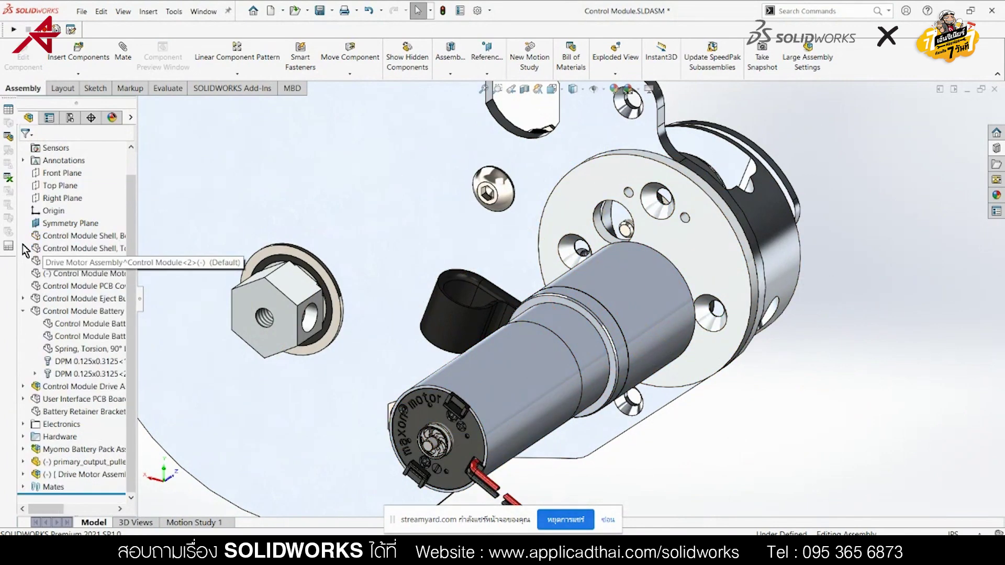
pyautogui.scroll(5, 26, 241)
pyautogui.click(75, 475)
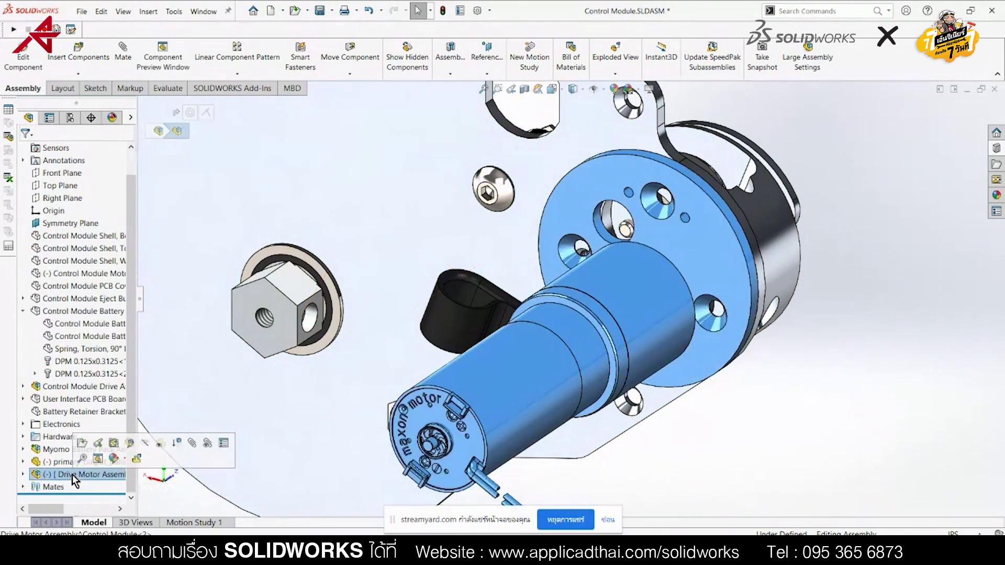
pyautogui.click(912, 280)
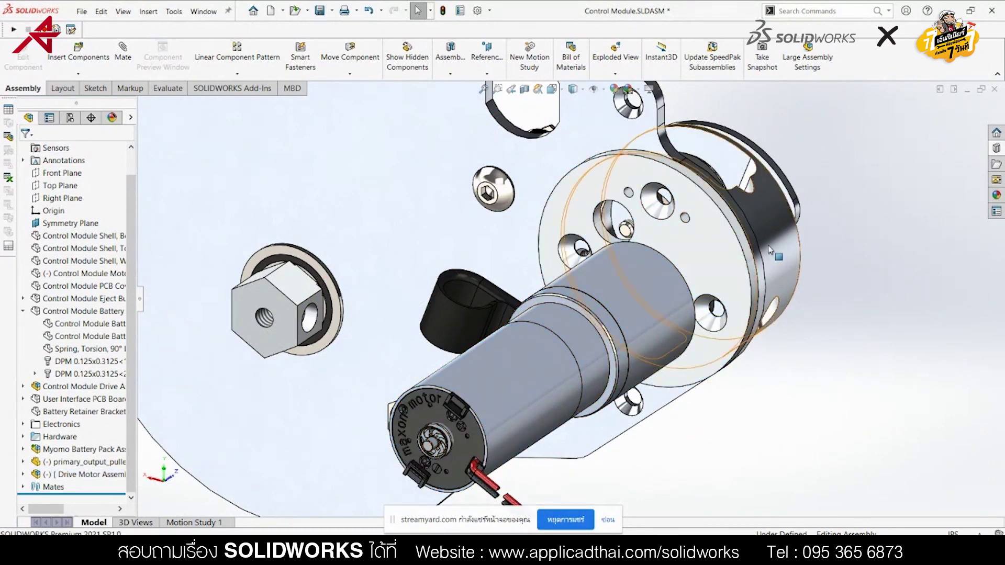
pyautogui.click(131, 119)
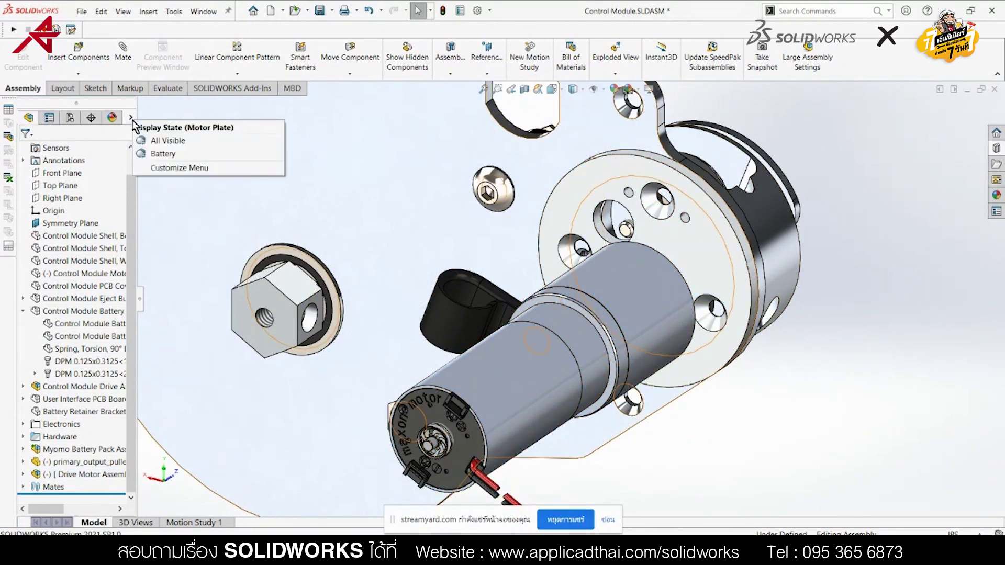
pyautogui.click(155, 143)
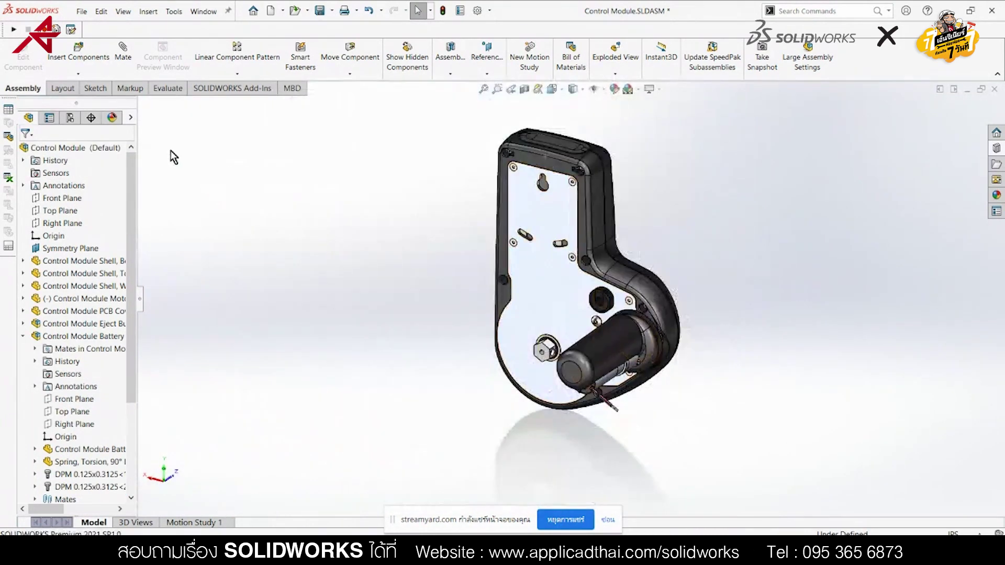
# Apply the saved Battery view and Battery display state, fit the model, and return to PowerPoint
pyautogui.click(131, 118)
pyautogui.press('space')
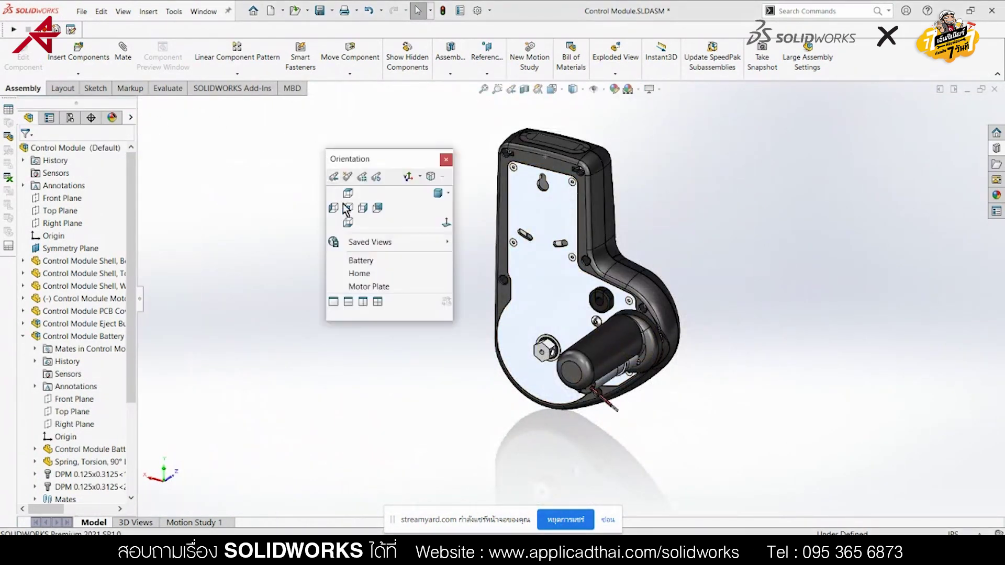
pyautogui.click(366, 261)
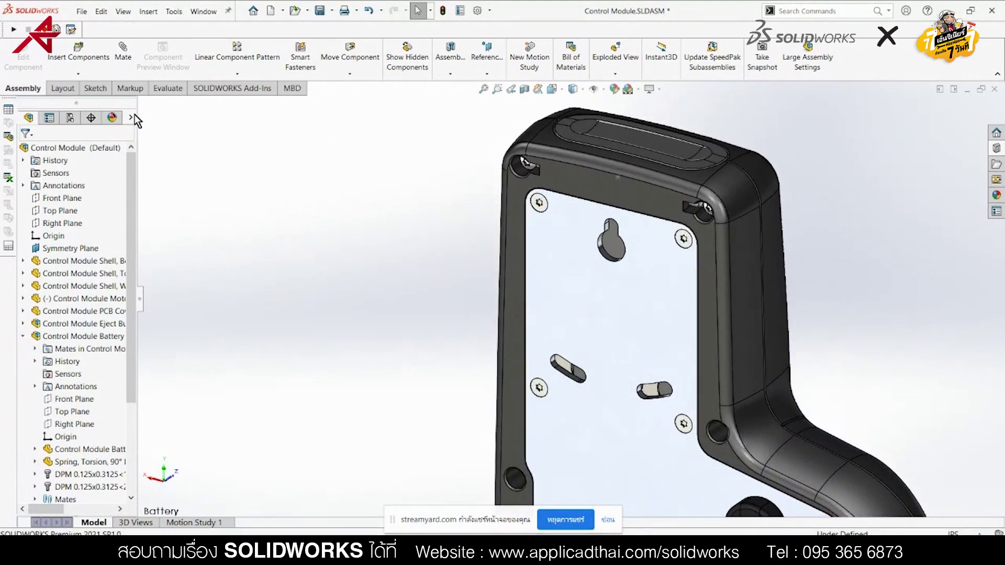
pyautogui.rightClick(132, 115)
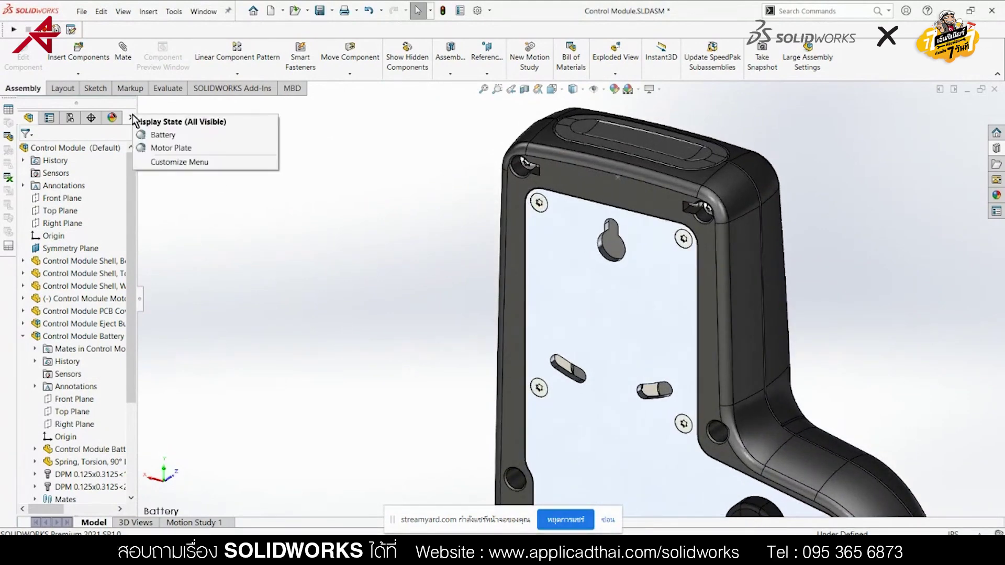
pyautogui.click(154, 137)
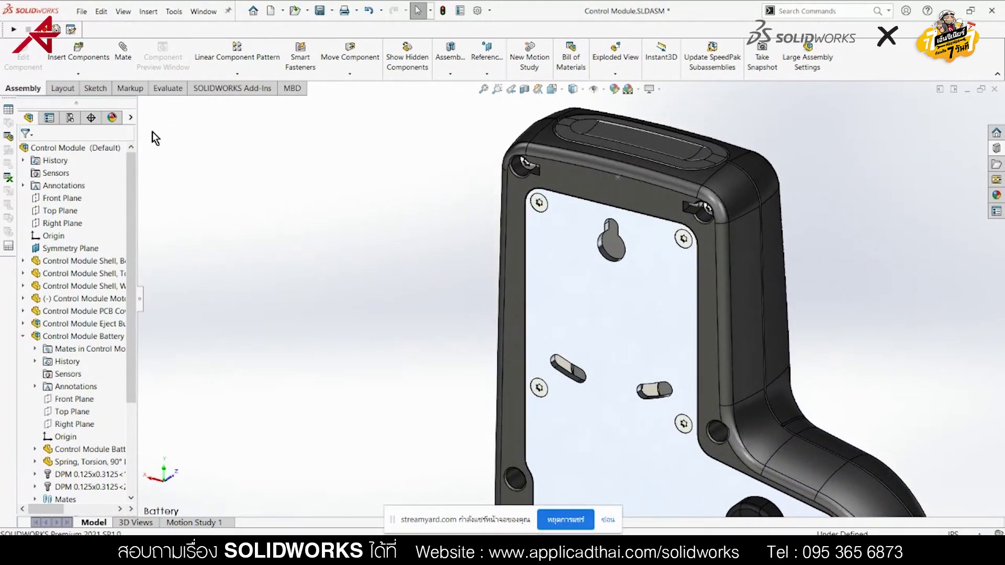
pyautogui.press('f')
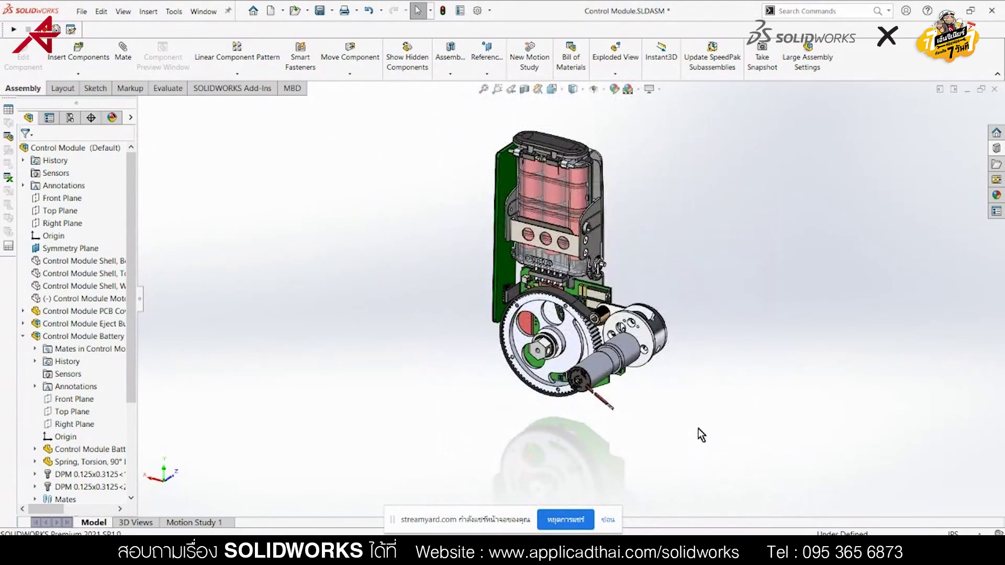
pyautogui.hotkey('alt', 'Tab')
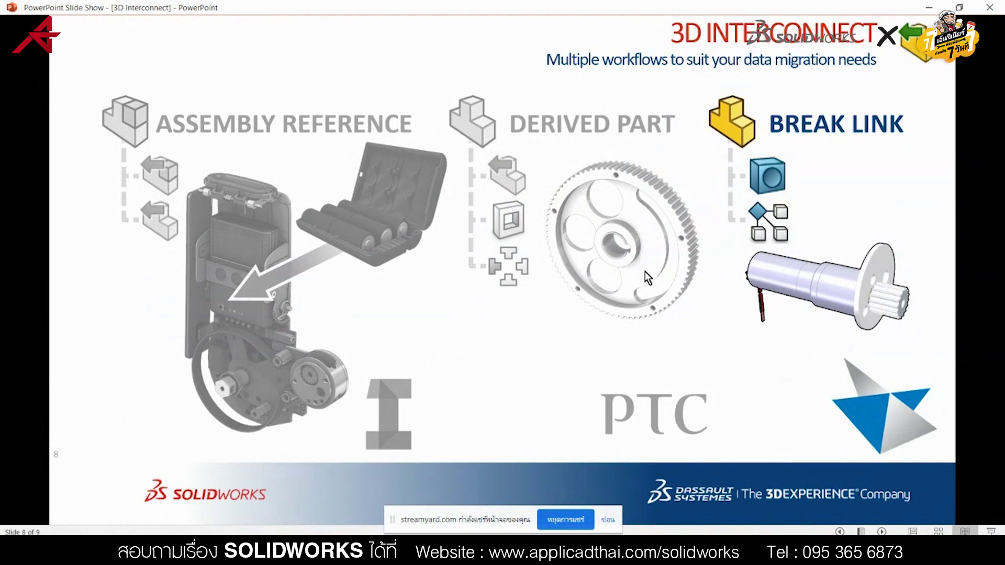
# Advance the slide show to its final slide 9
pyautogui.press('Right')
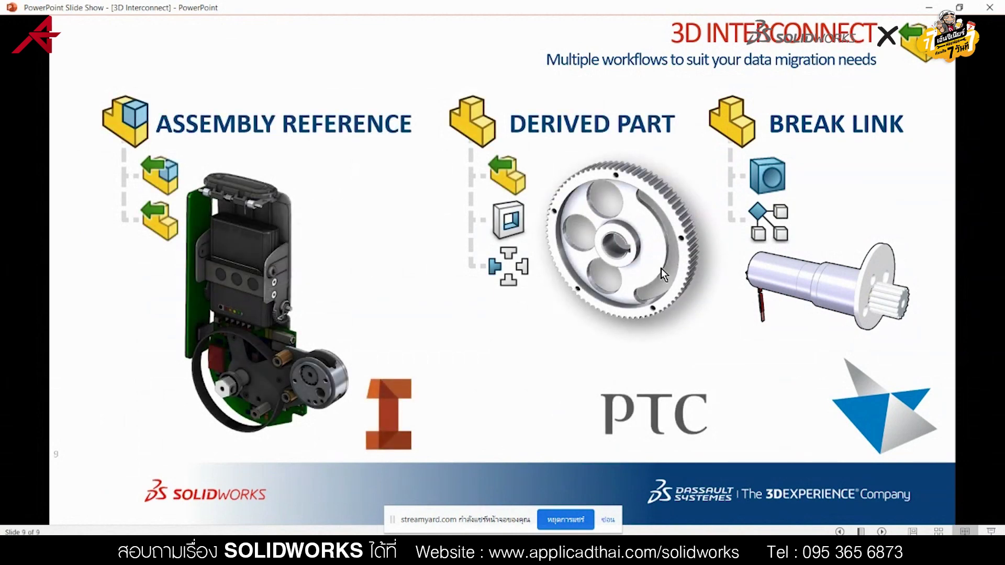